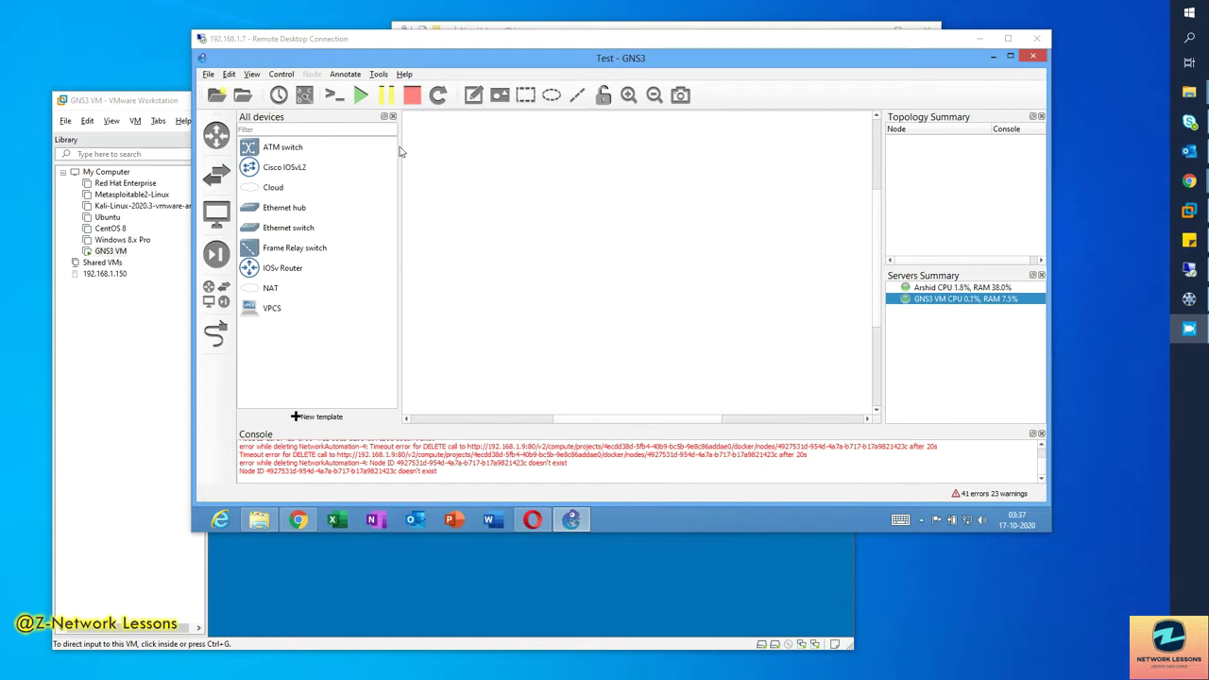
Switch to VMware Workstation, check the GNS3 VM's network adapter settings and open the VM's command shell
left_click(196, 36)
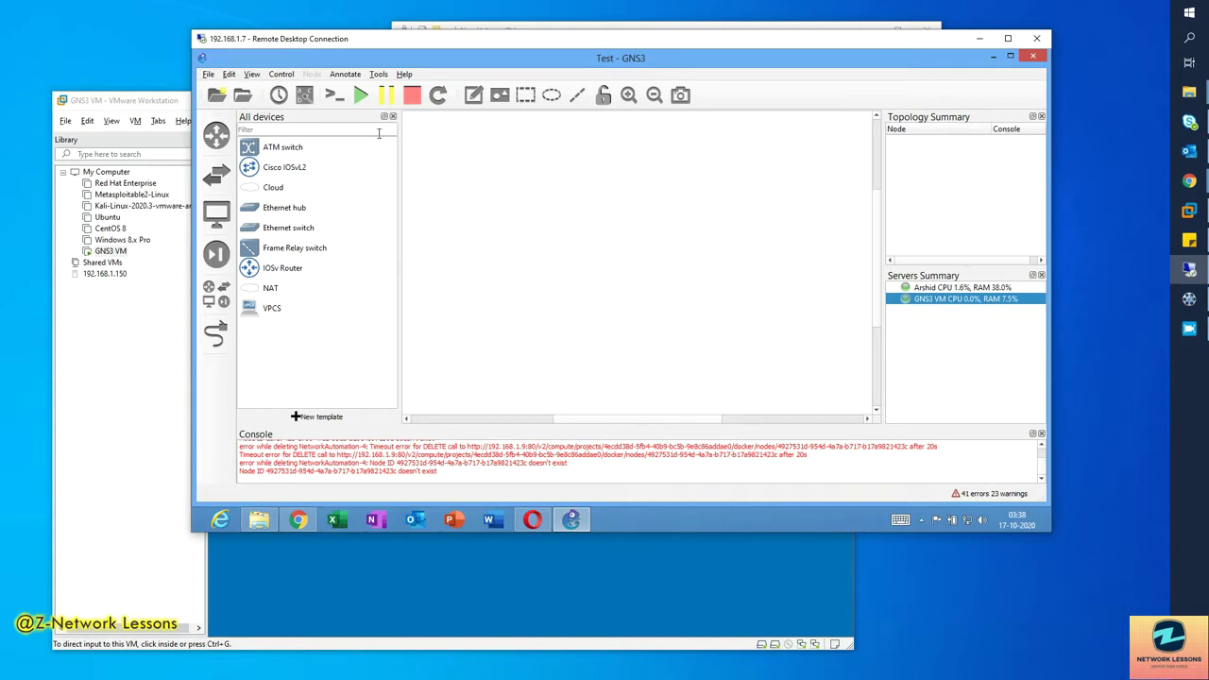
left_click(178, 307)
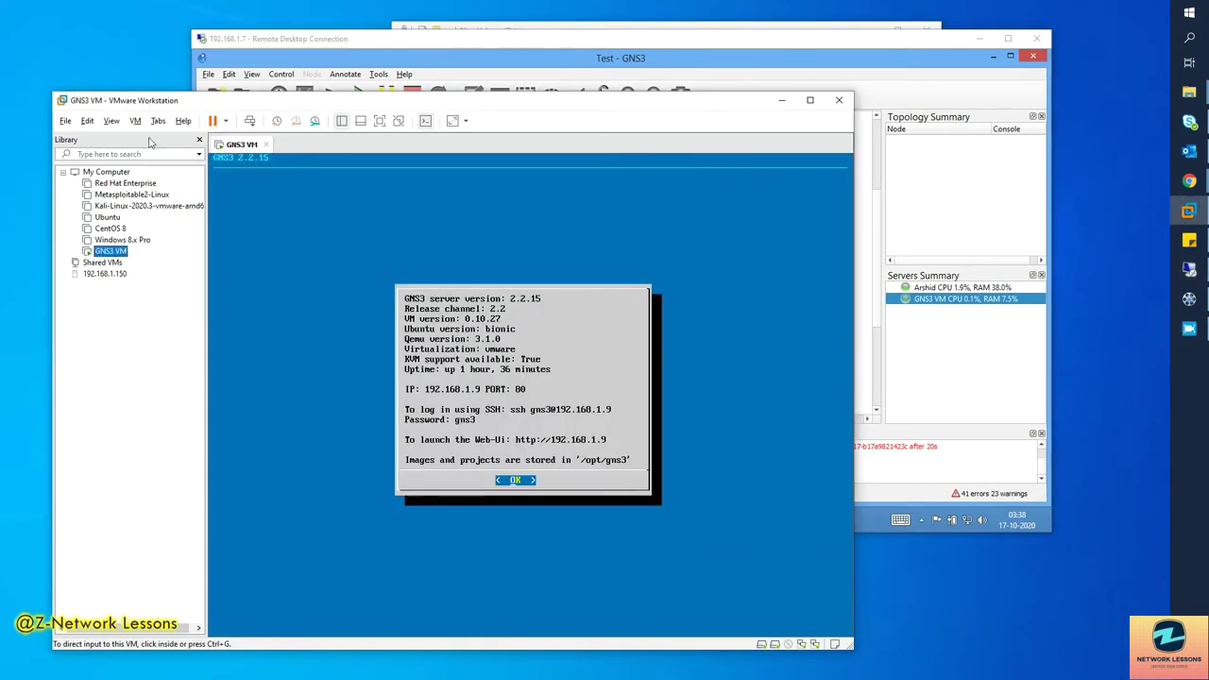
right_click(113, 252)
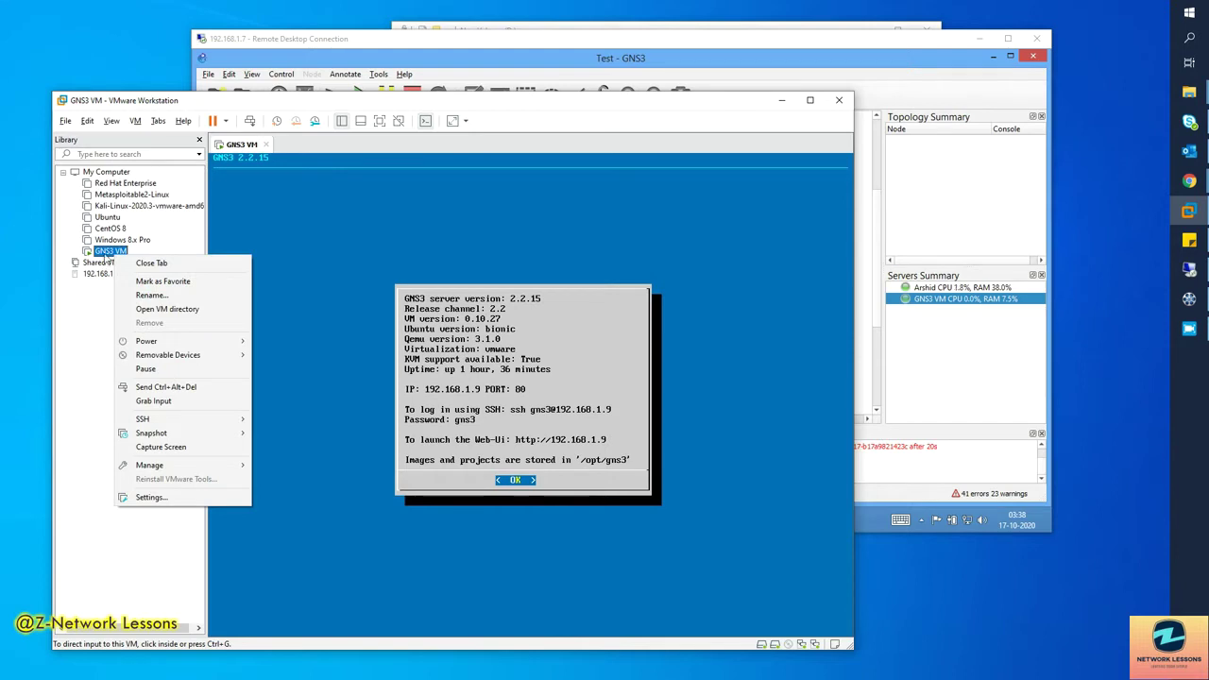
right_click(106, 255)
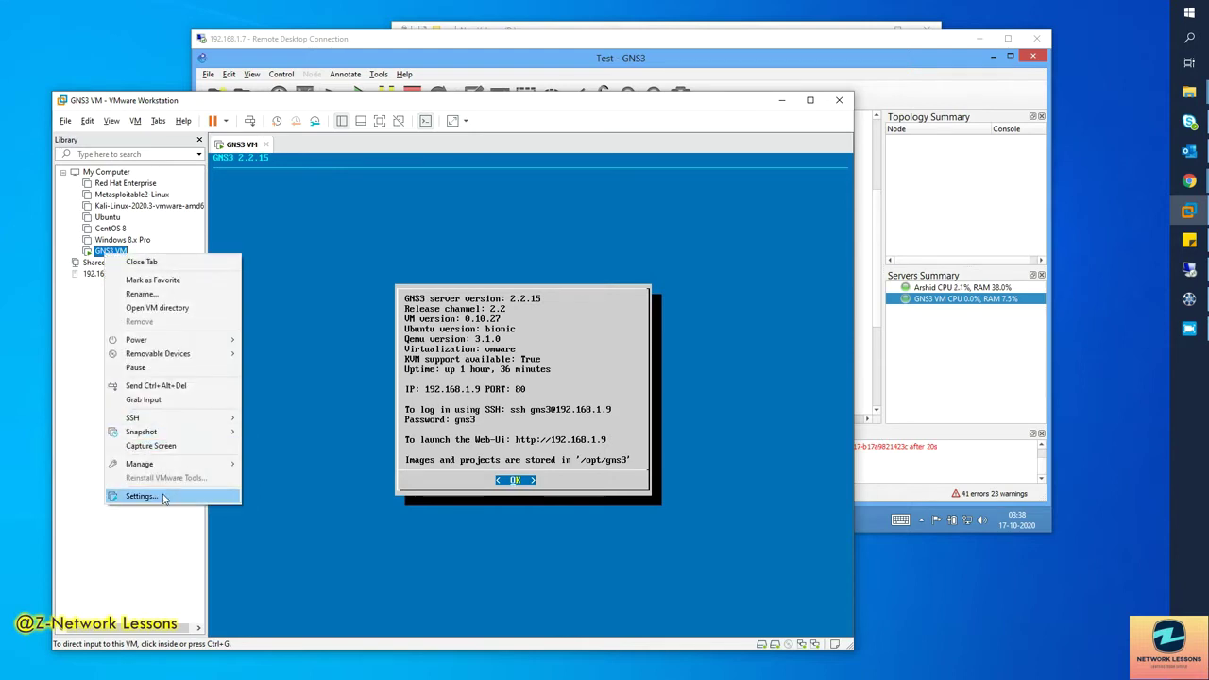
left_click(158, 496)
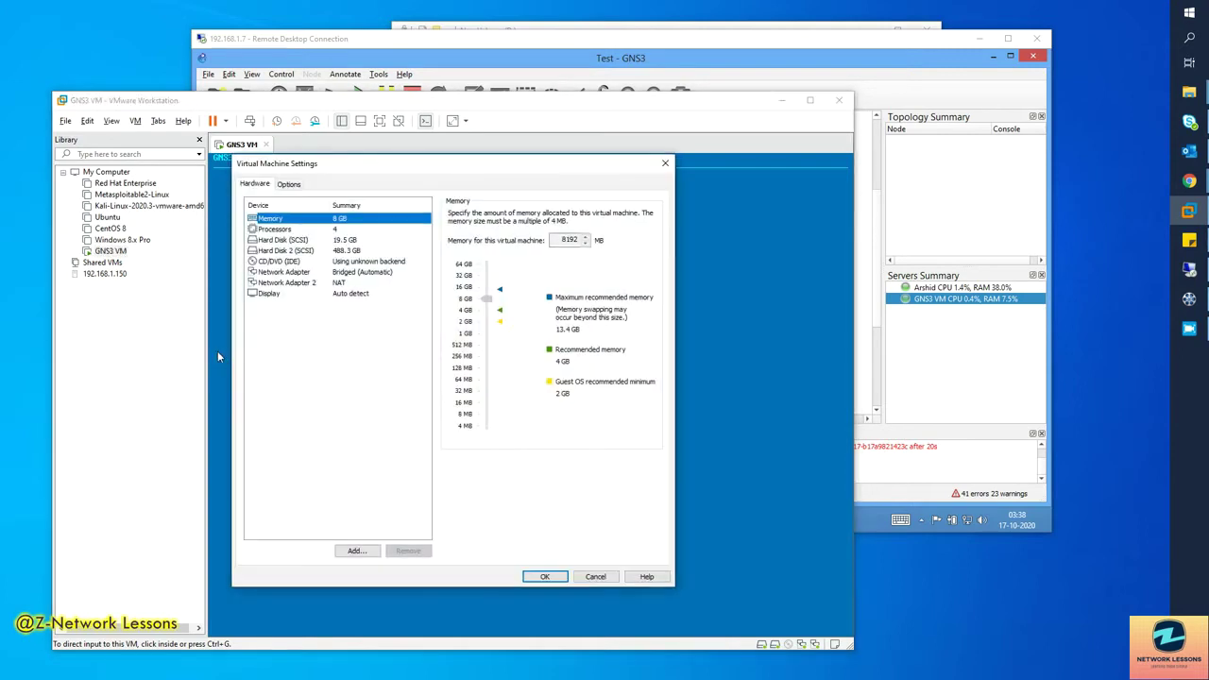
left_click(323, 283)
left_click(314, 273)
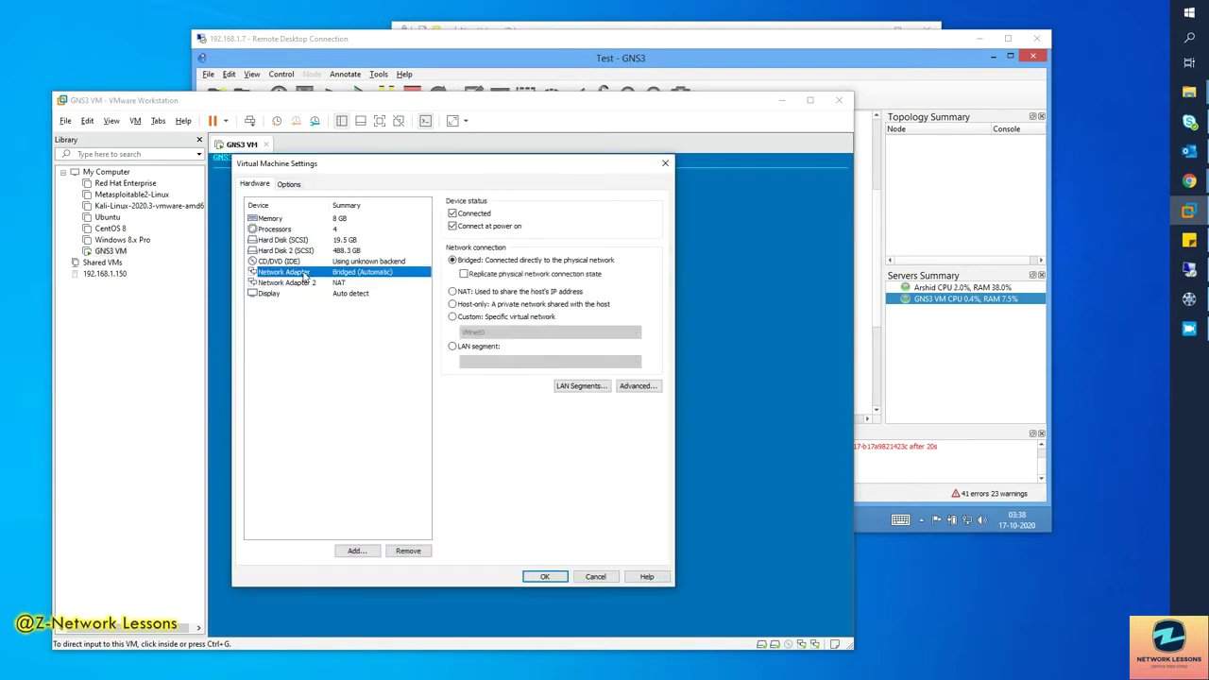
left_click(544, 576)
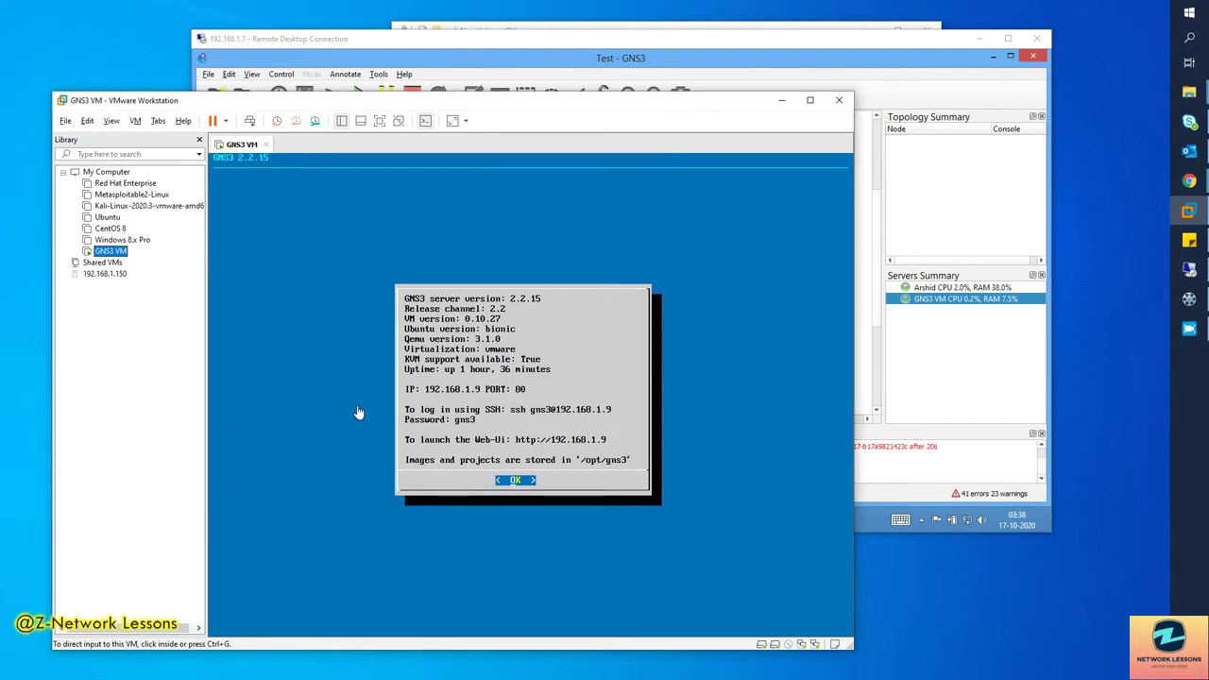
left_click(547, 449)
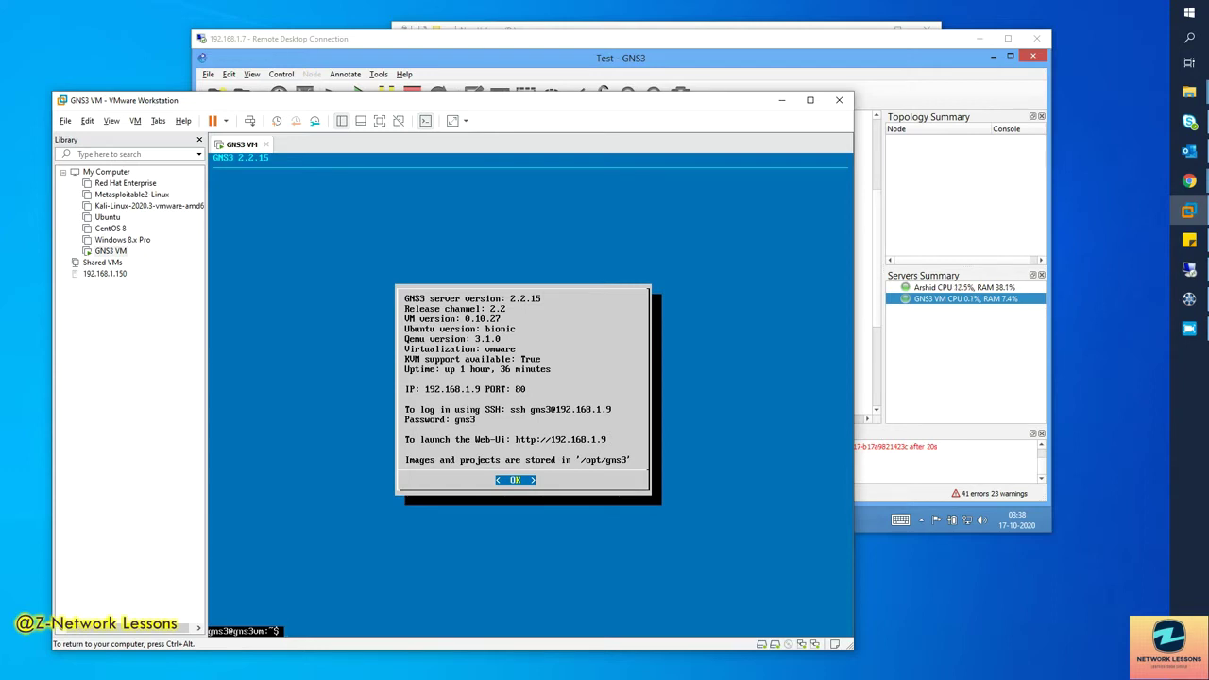
key("ctrl+alt")
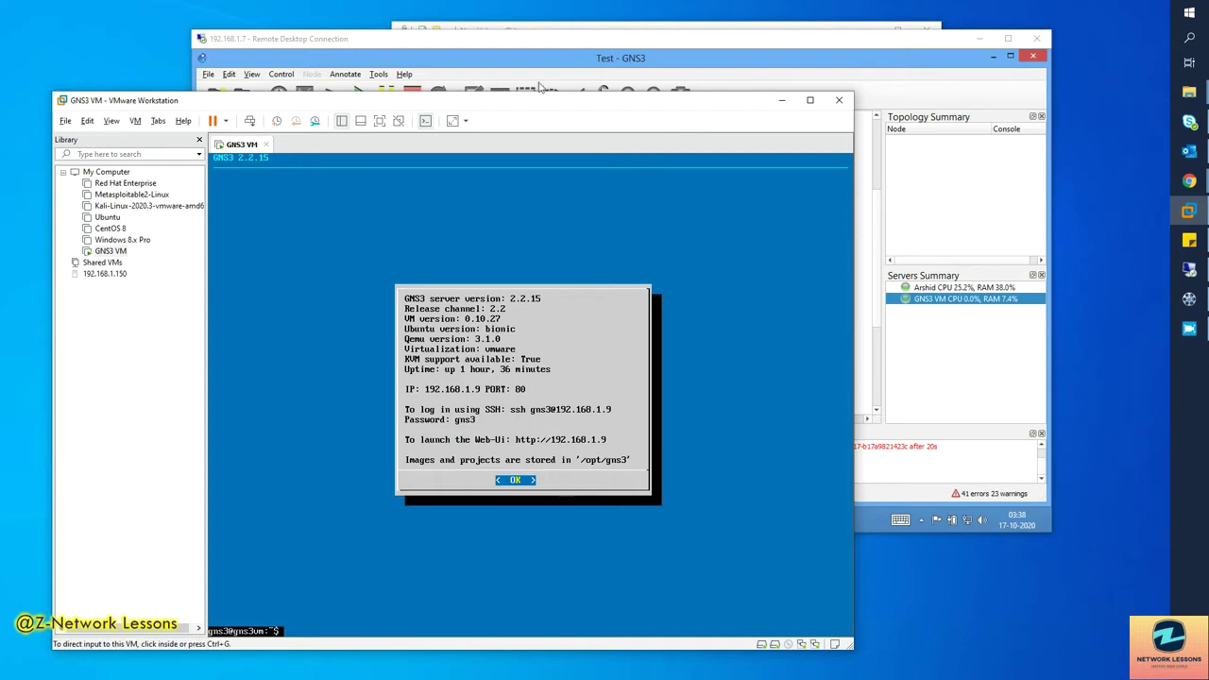
Switch to GNS3 in the remote desktop session and review the GNS3 VM entry among the remote servers in the preferences
left_click(342, 51)
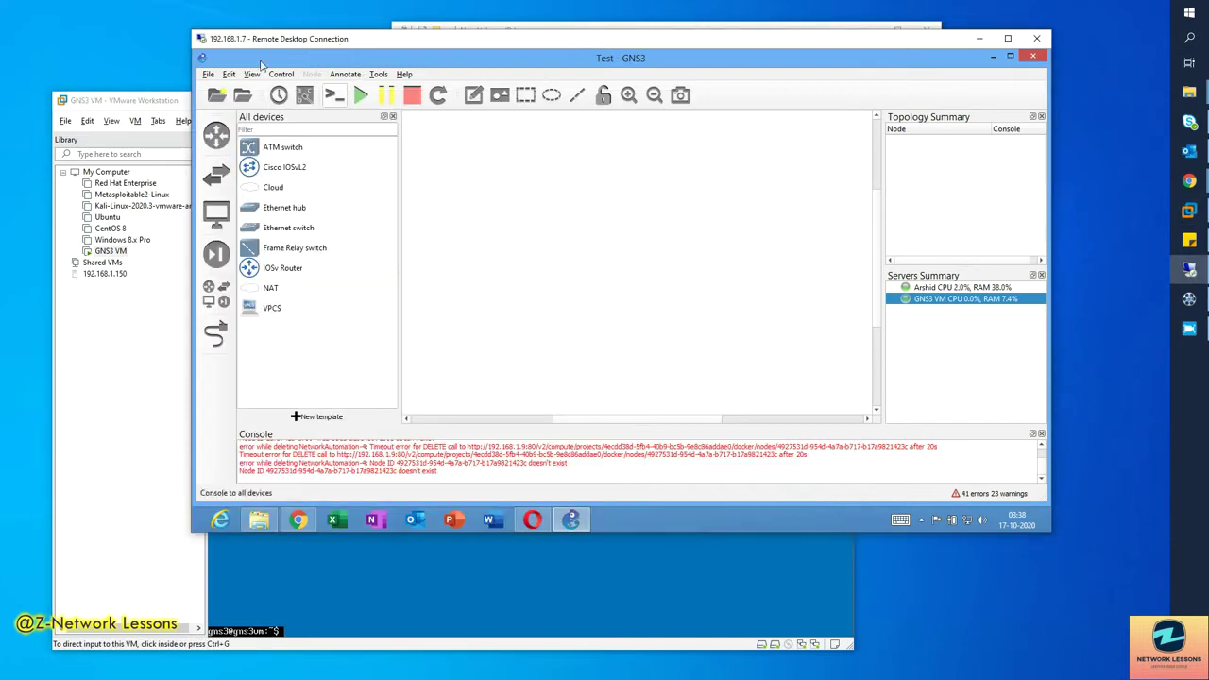
left_click(230, 74)
left_click(273, 119)
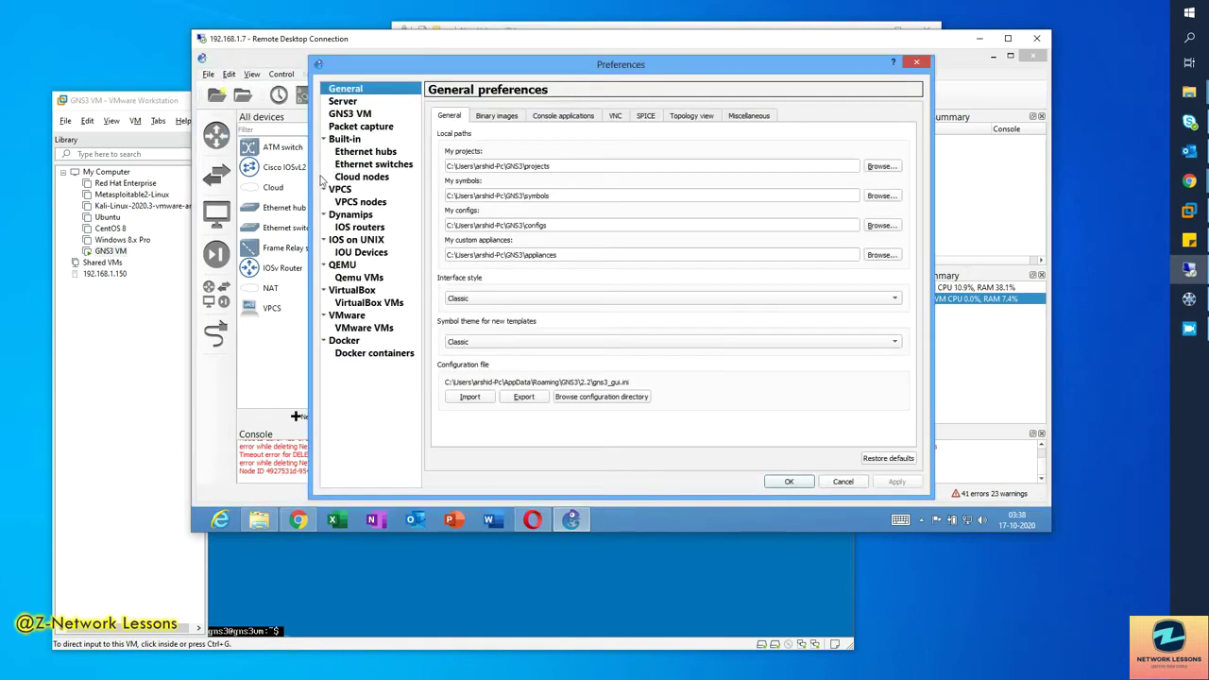
left_click(343, 102)
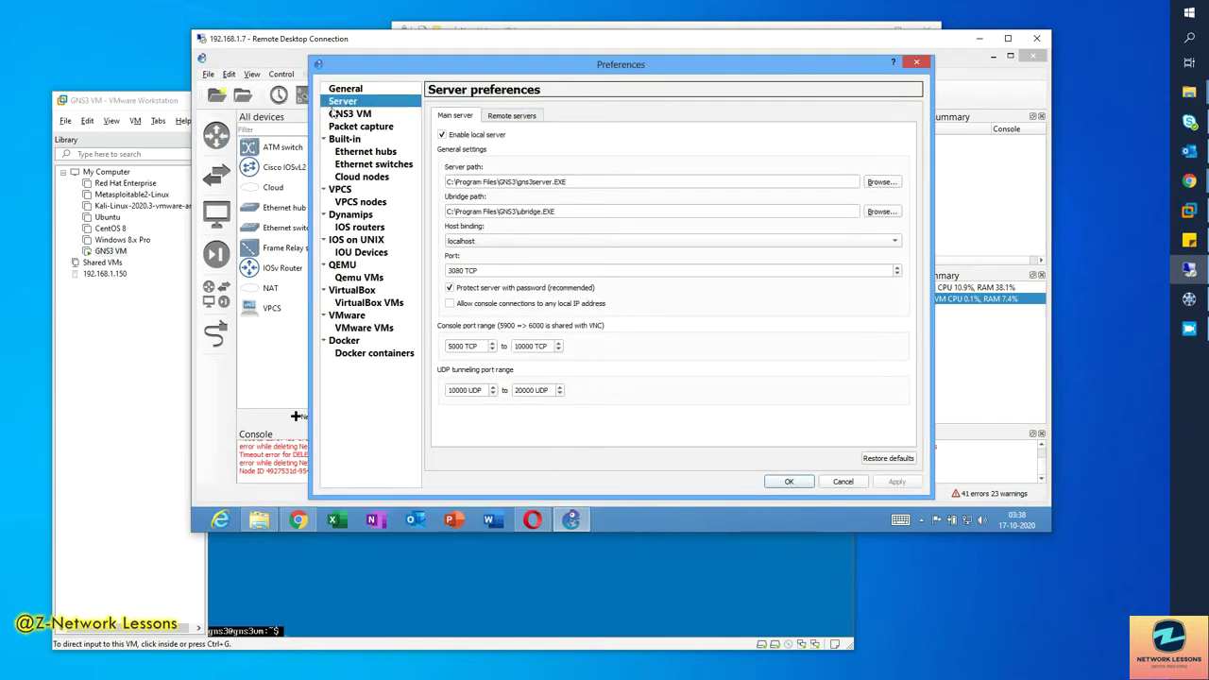
left_click(494, 115)
left_click(468, 149)
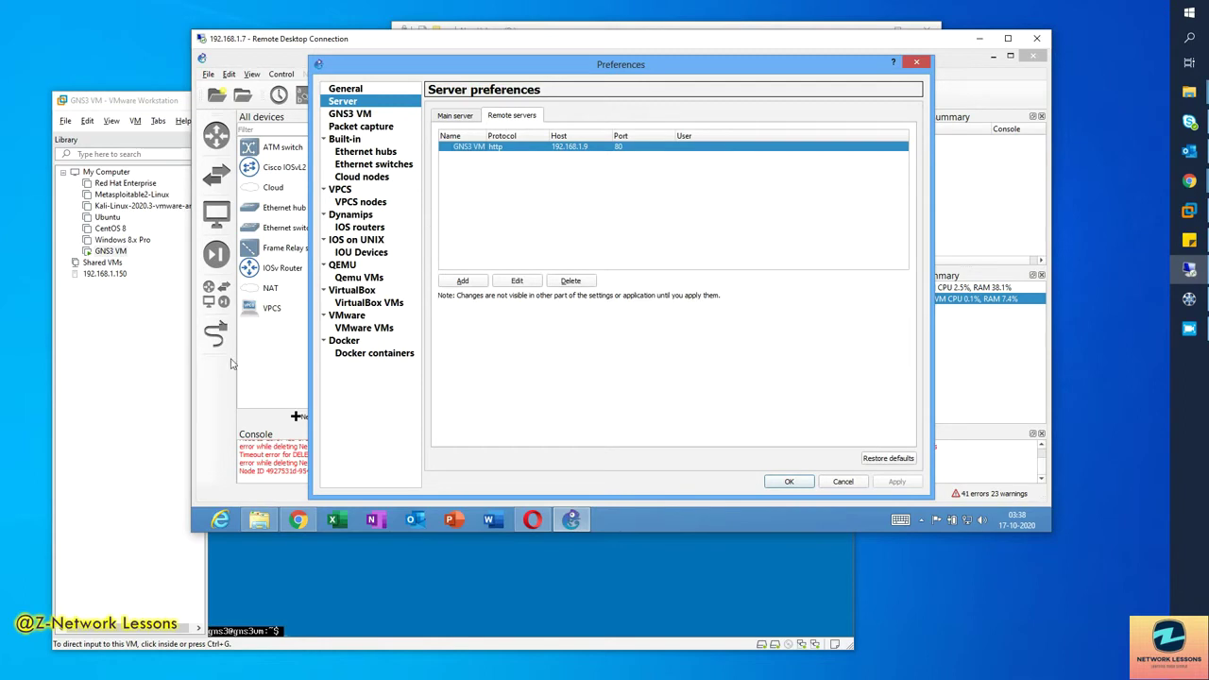
left_click(791, 484)
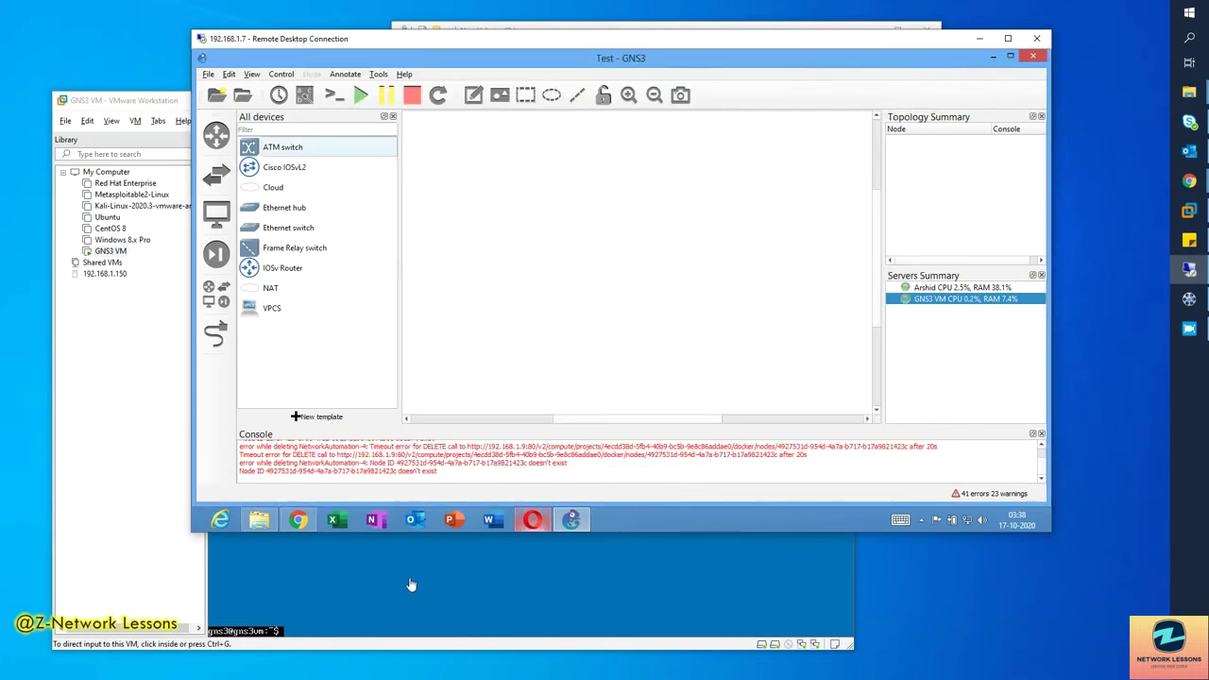
left_click(424, 572)
key("Return")
key("Return")
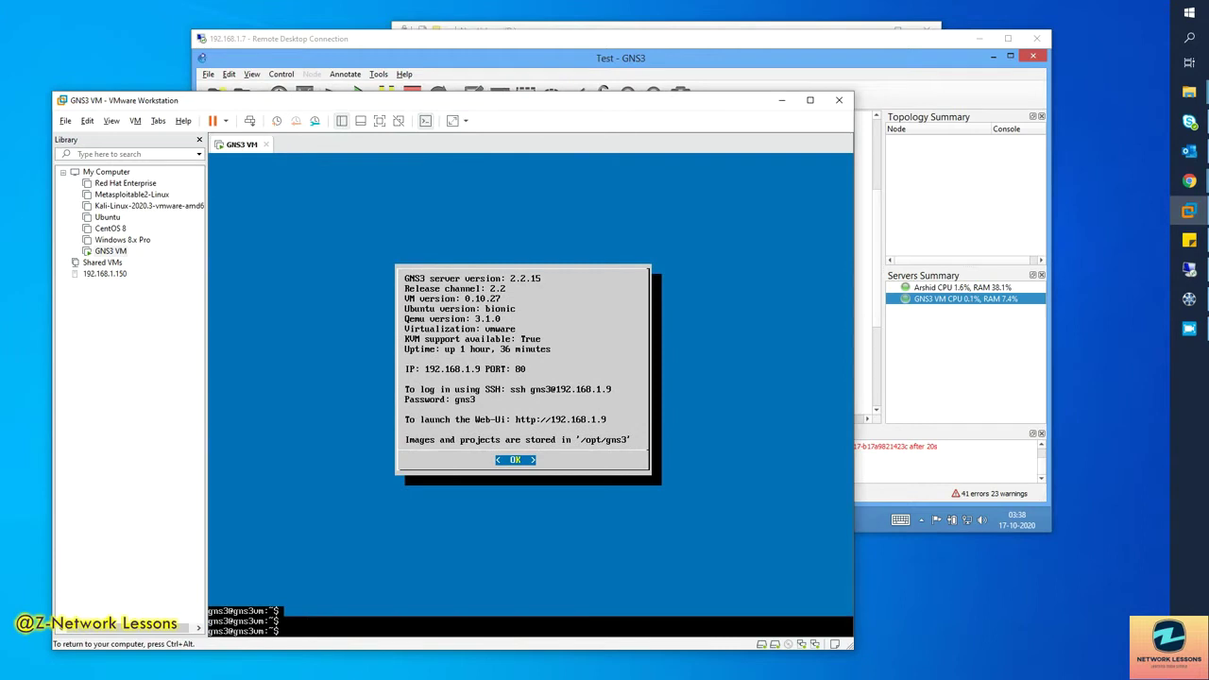
type("ping ww.google.")
key("BackSpace")
key("BackSpace")
key("BackSpace")
key("BackSpace")
key("BackSpace")
key("BackSpace")
type("w.google.com")
key("Return")
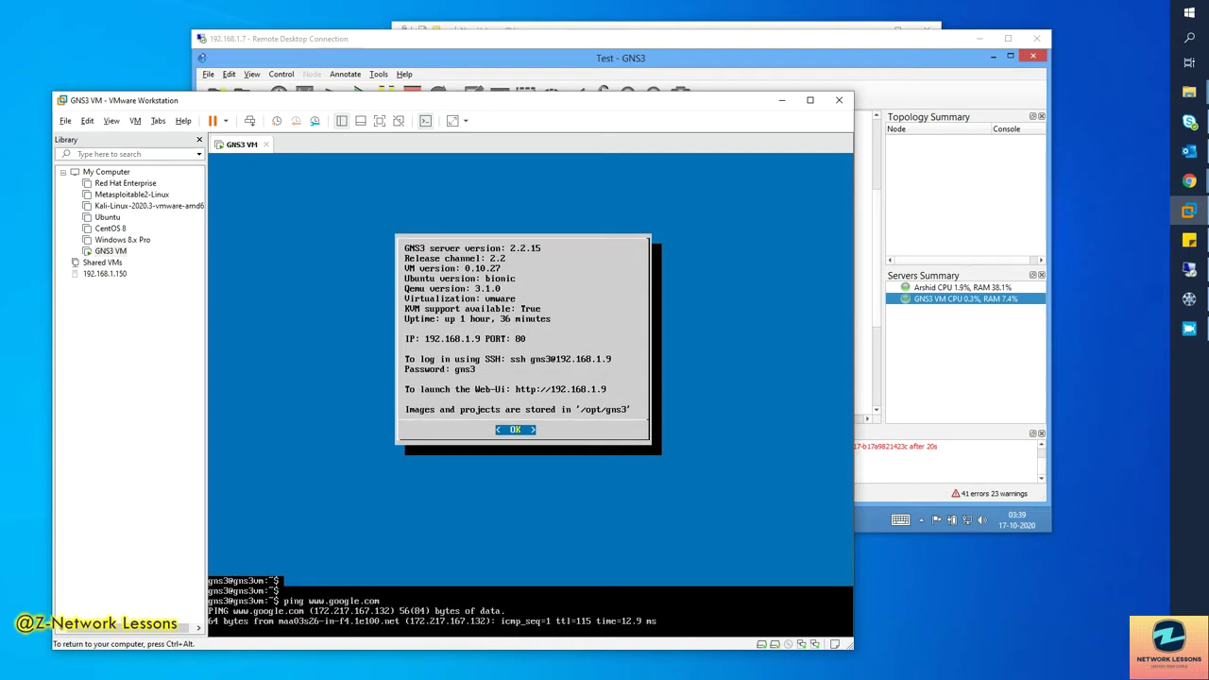
key("ctrl+c")
key("ctrl+alt")
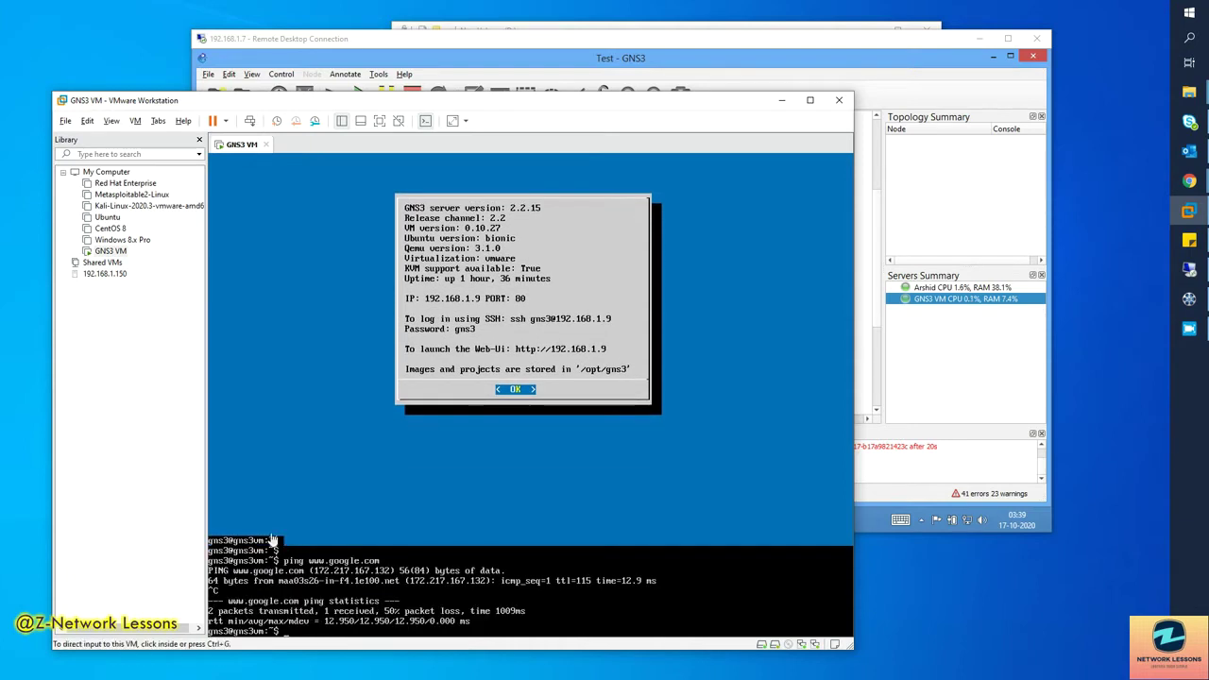
Create a new template in GNS3 by installing the webterm appliance from the GNS3 server on the remote server GNS3 VM
left_click(468, 47)
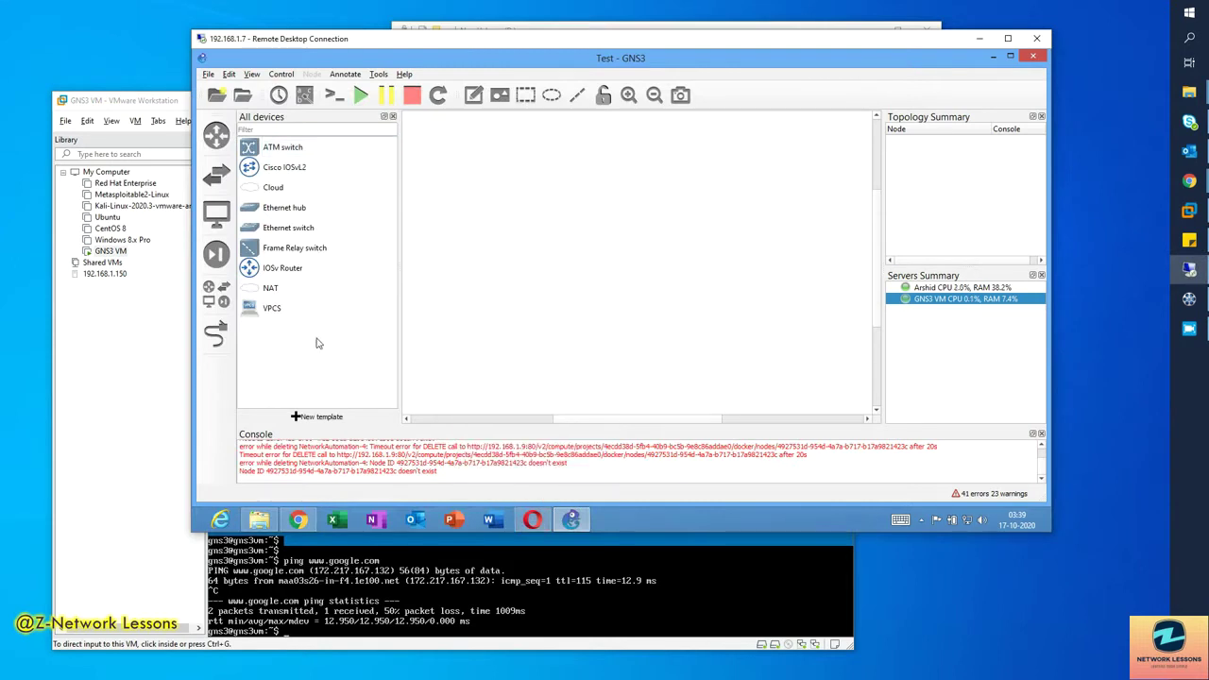
left_click(302, 418)
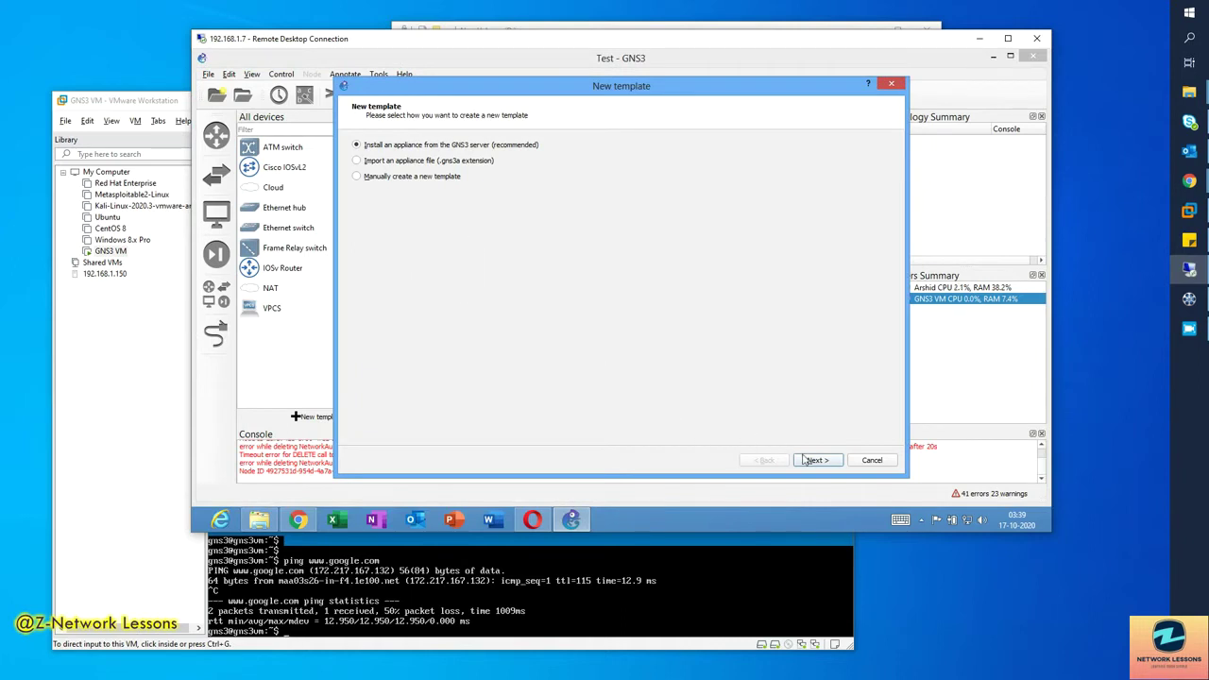
left_click(817, 460)
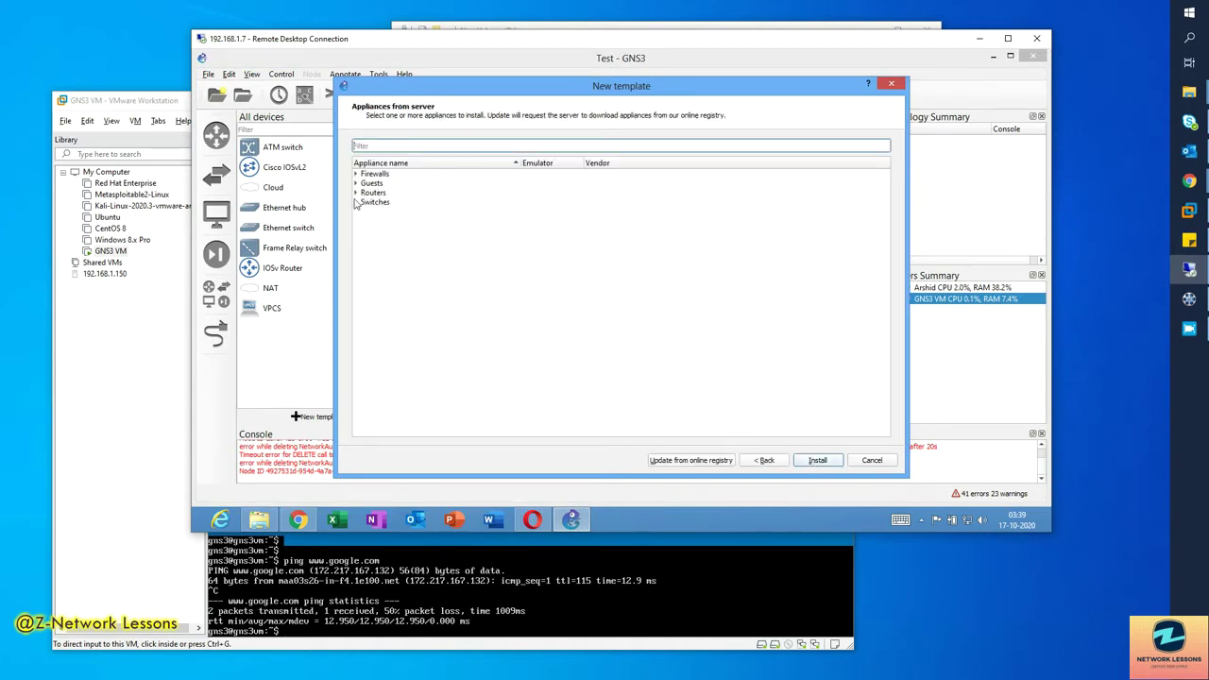
left_click(370, 147)
type("webterm")
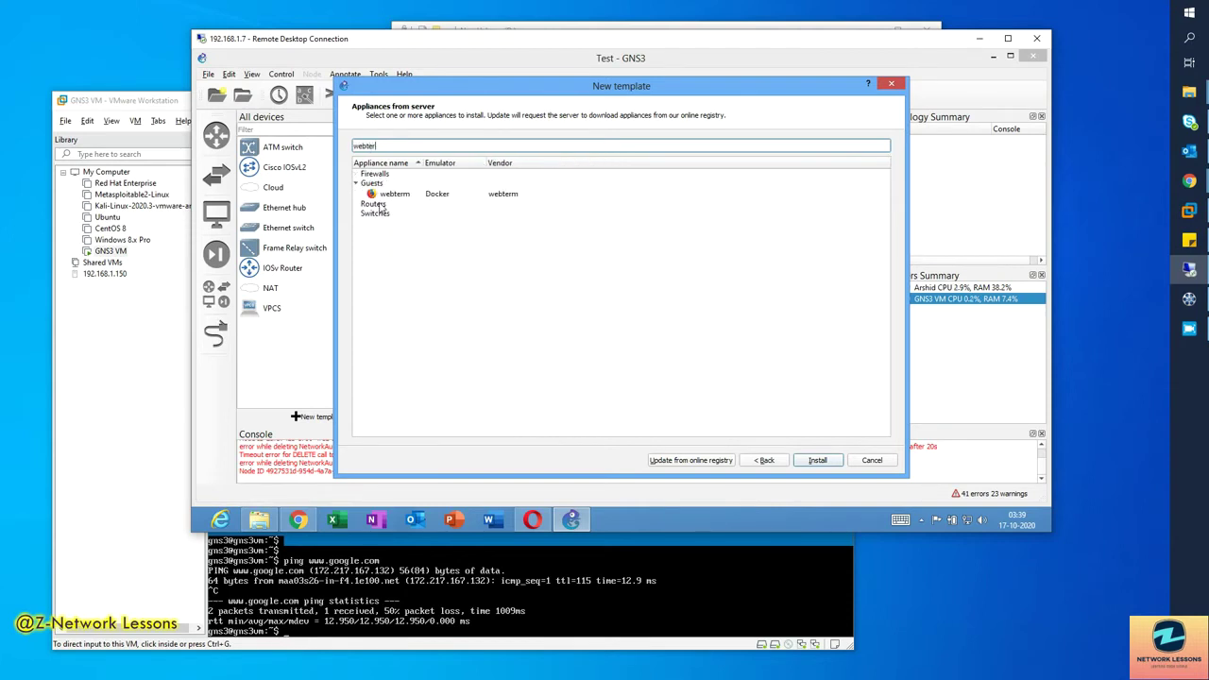
left_click(388, 194)
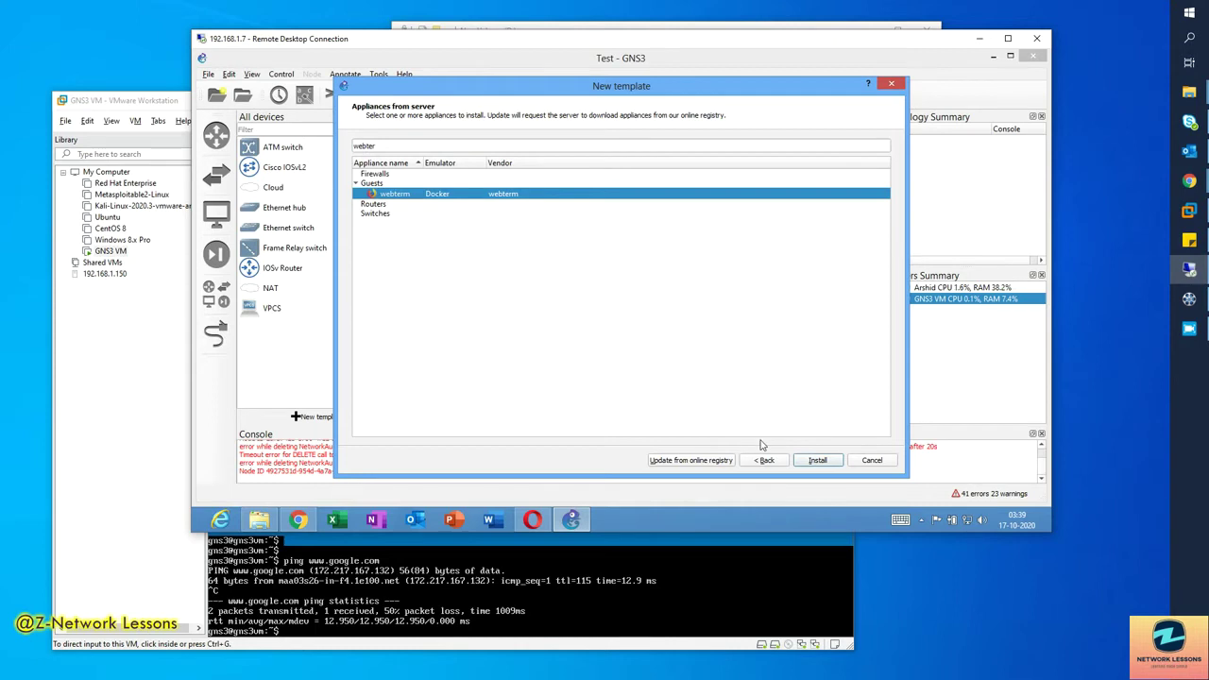
left_click(812, 461)
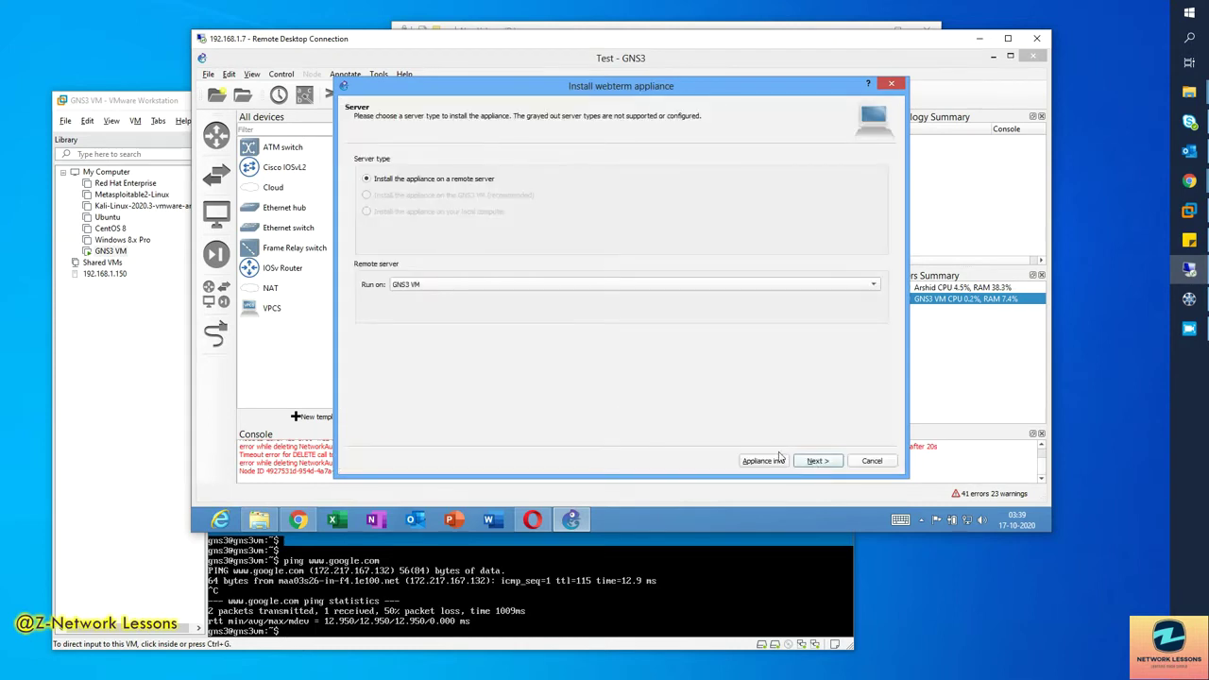
left_click(806, 462)
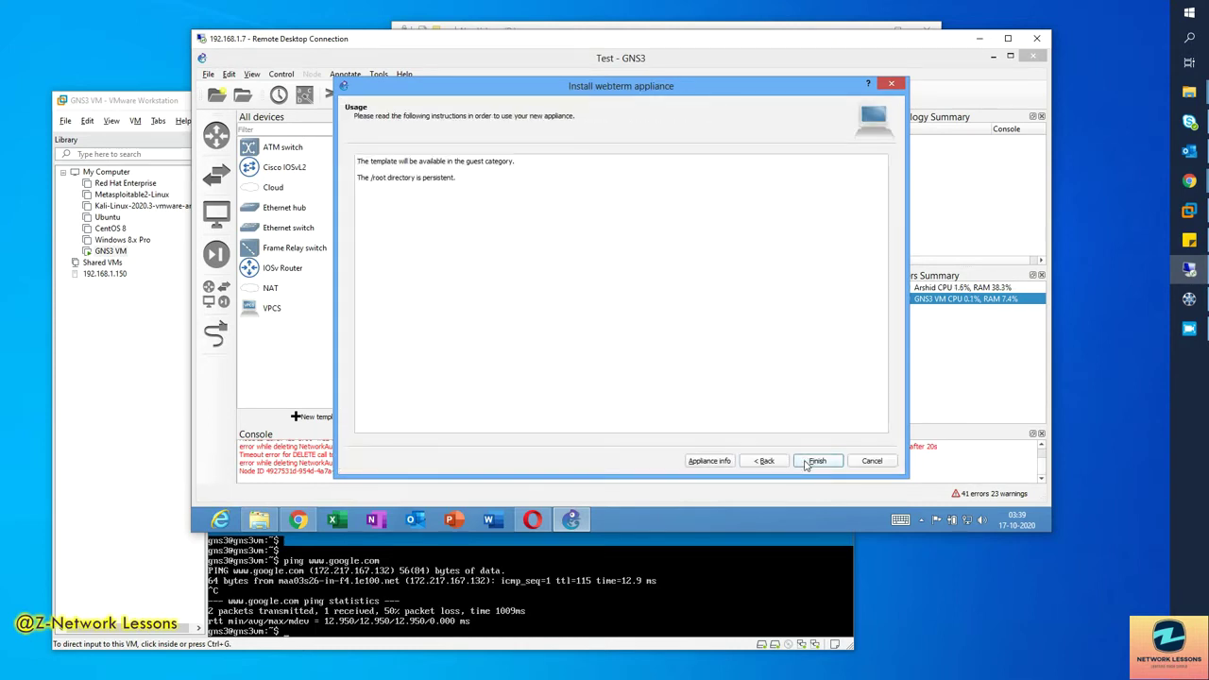
left_click(816, 461)
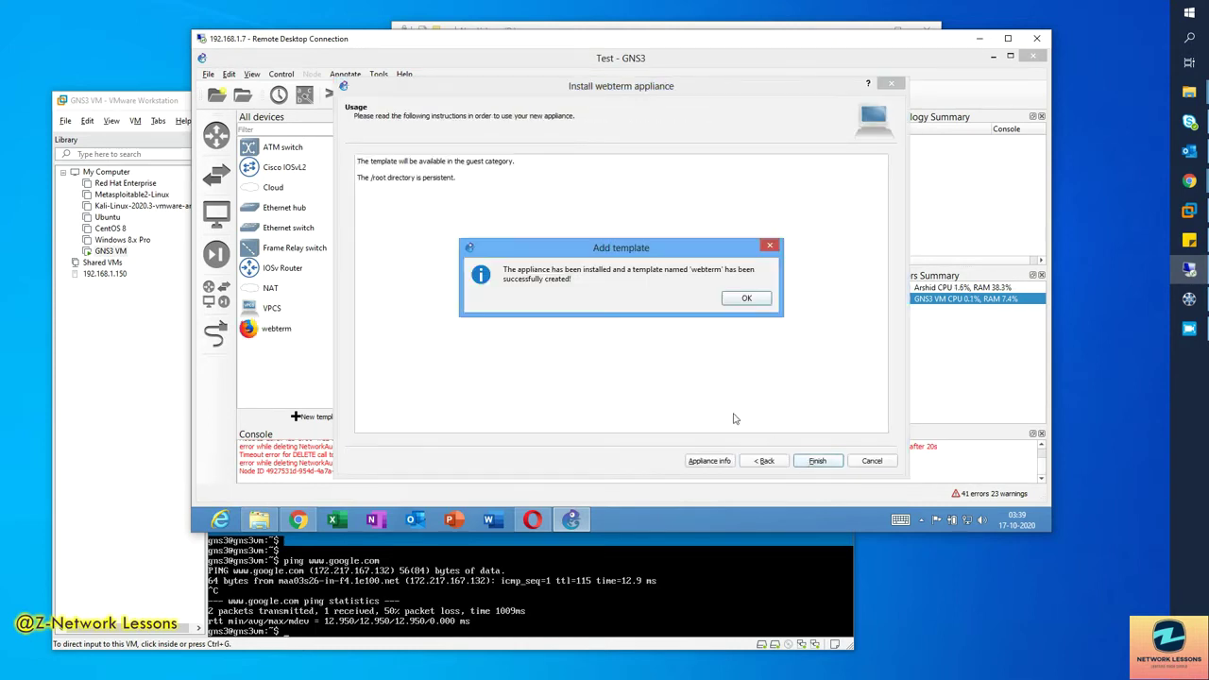
left_click(743, 299)
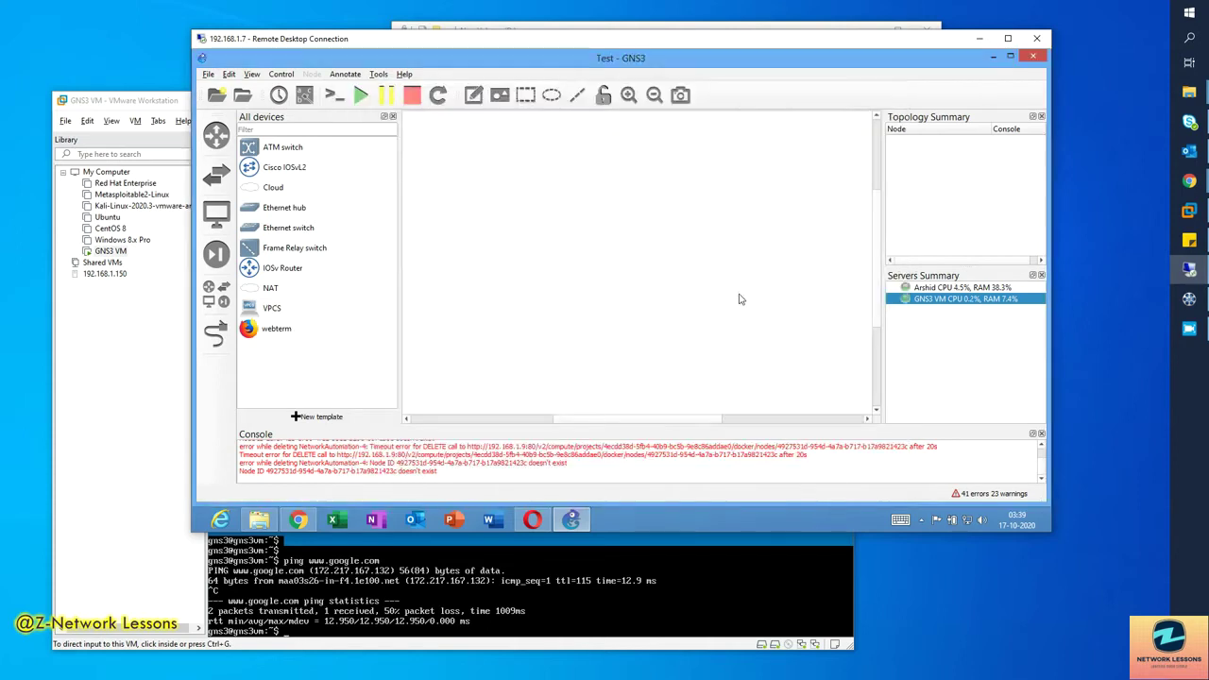
Add a webterm node to the middle of the topology workspace and select it in the topology summary
left_click(266, 336)
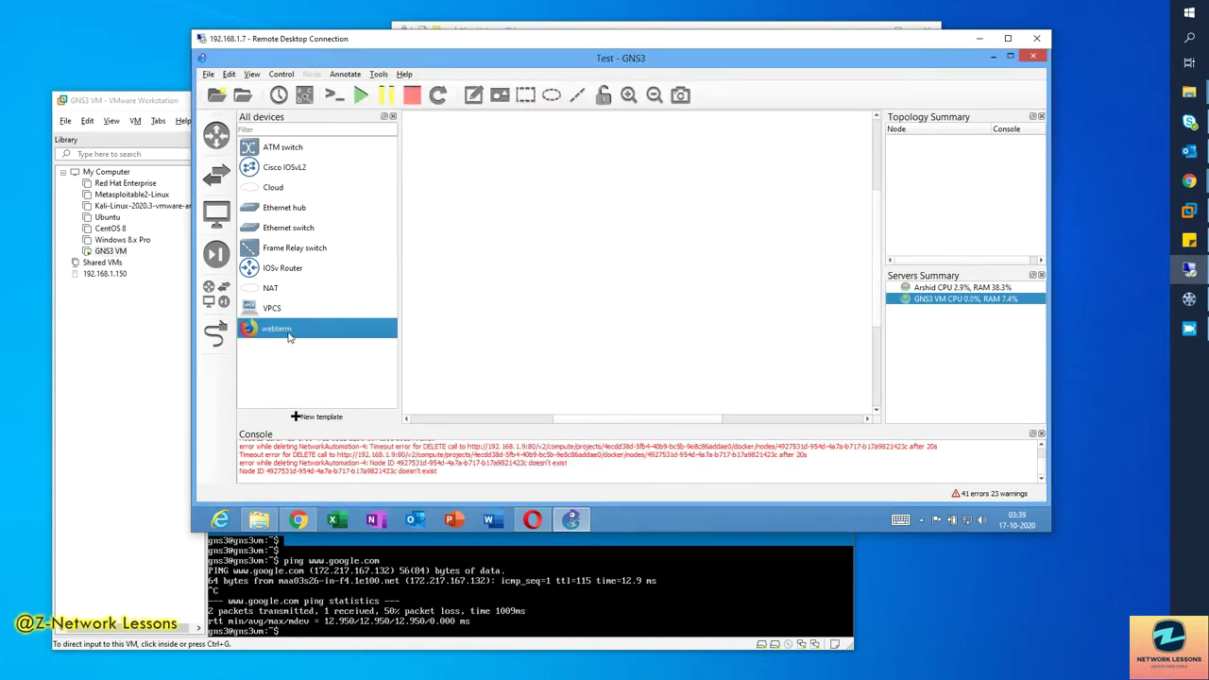
left_click_drag(288, 337, 576, 281)
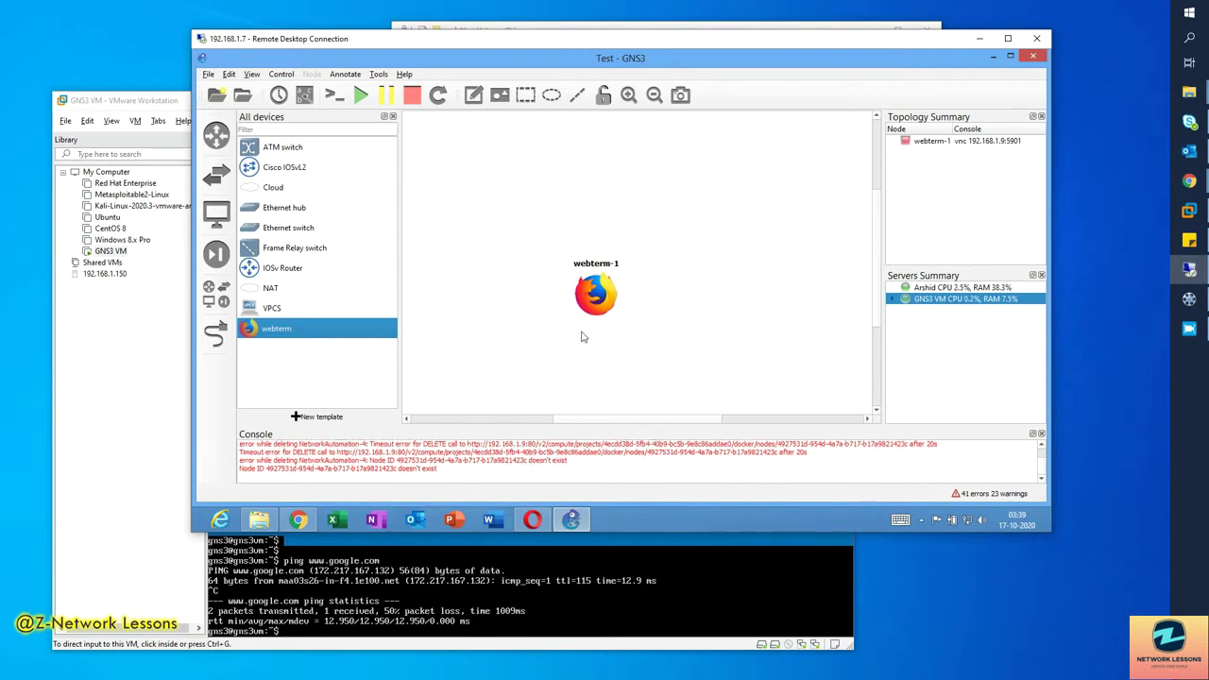
left_click(909, 143)
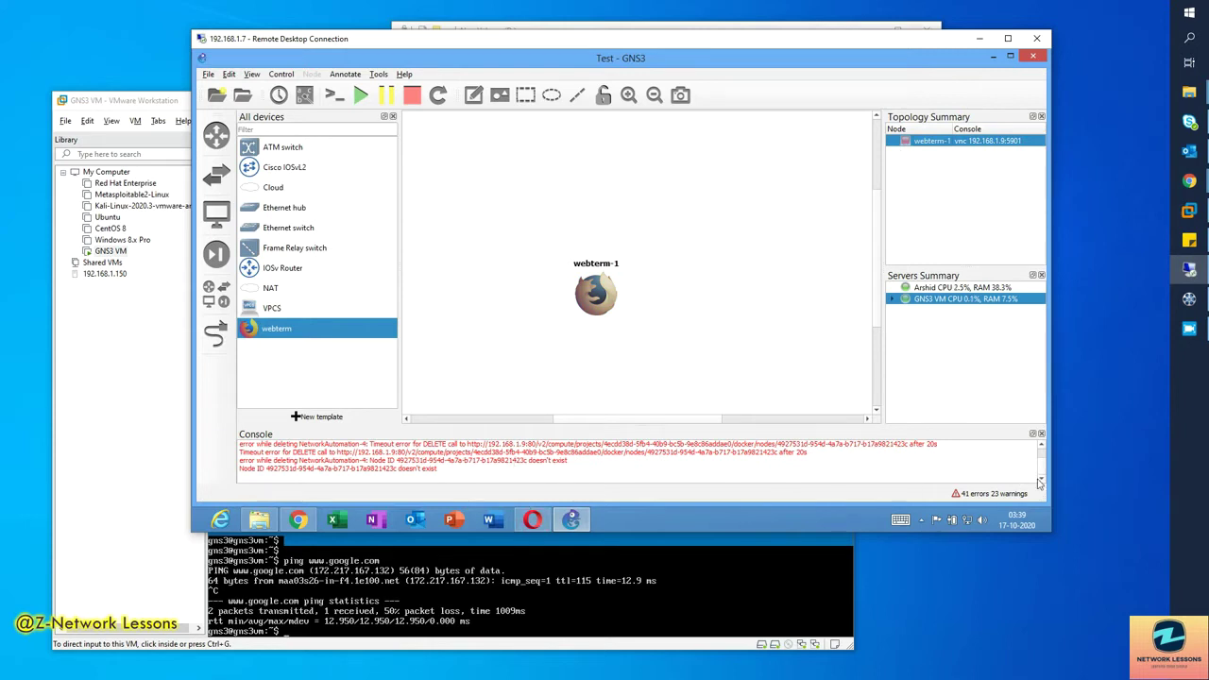
Start the webterm node and check the GNS3 console log for messages
scroll(1043, 467, "down", 2)
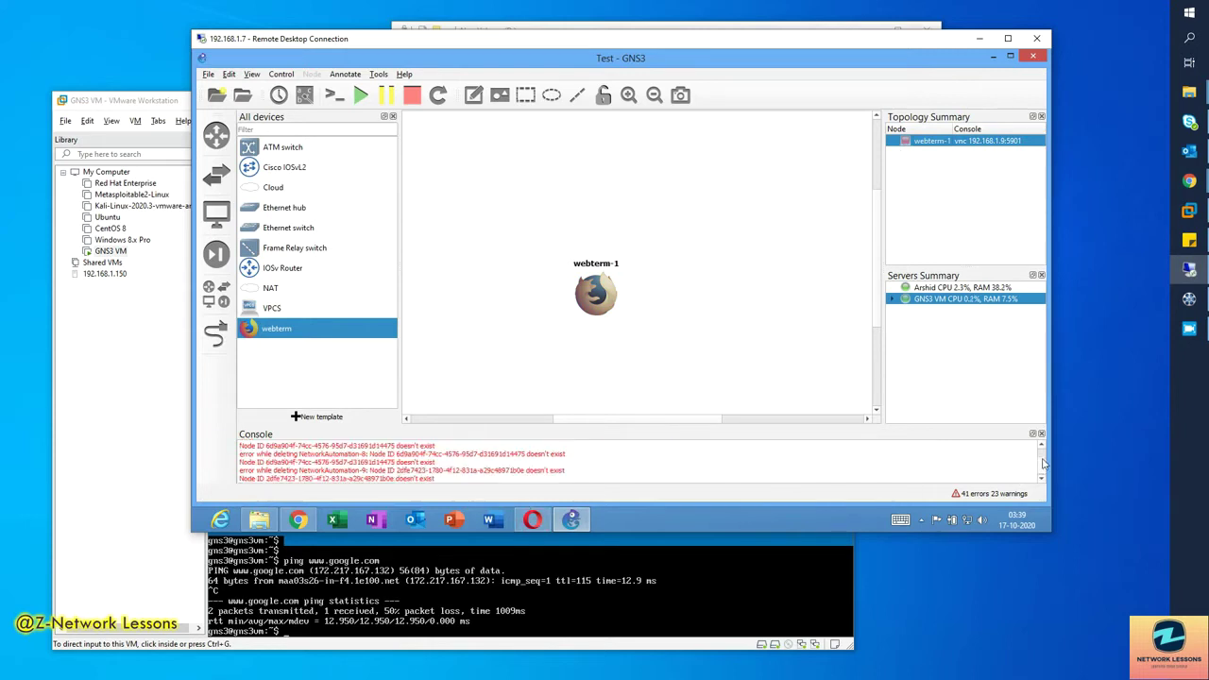
scroll(1043, 467, "up", 5)
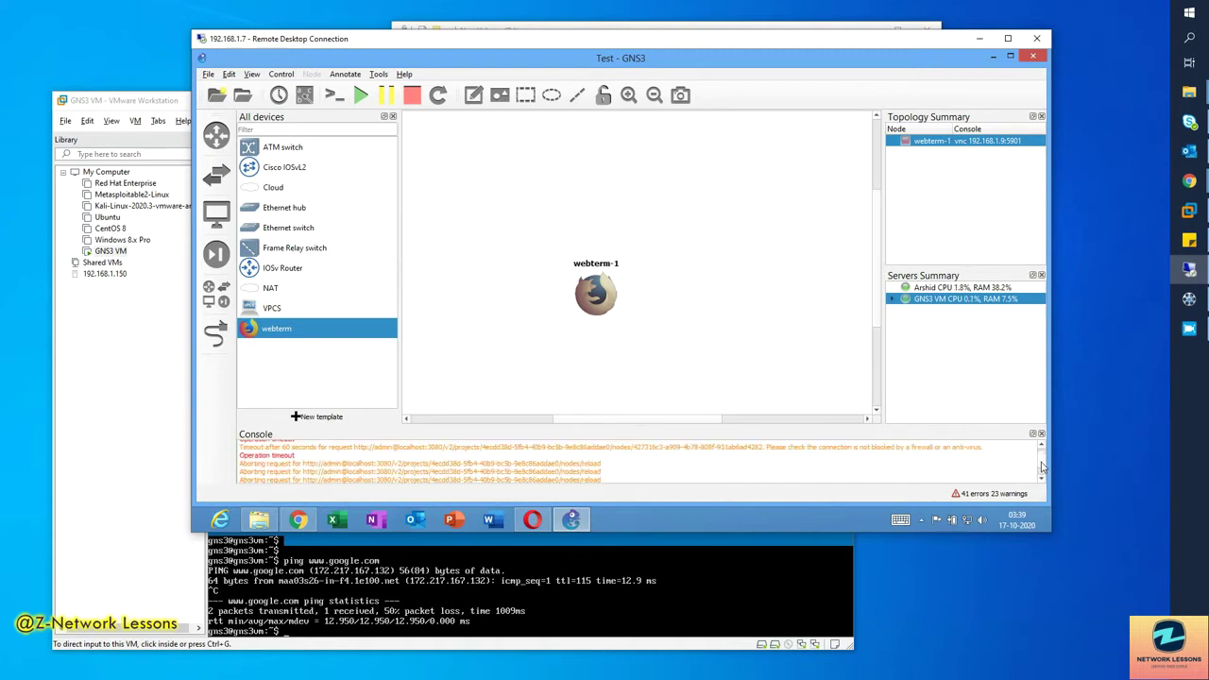
scroll(1043, 461, "down", 5)
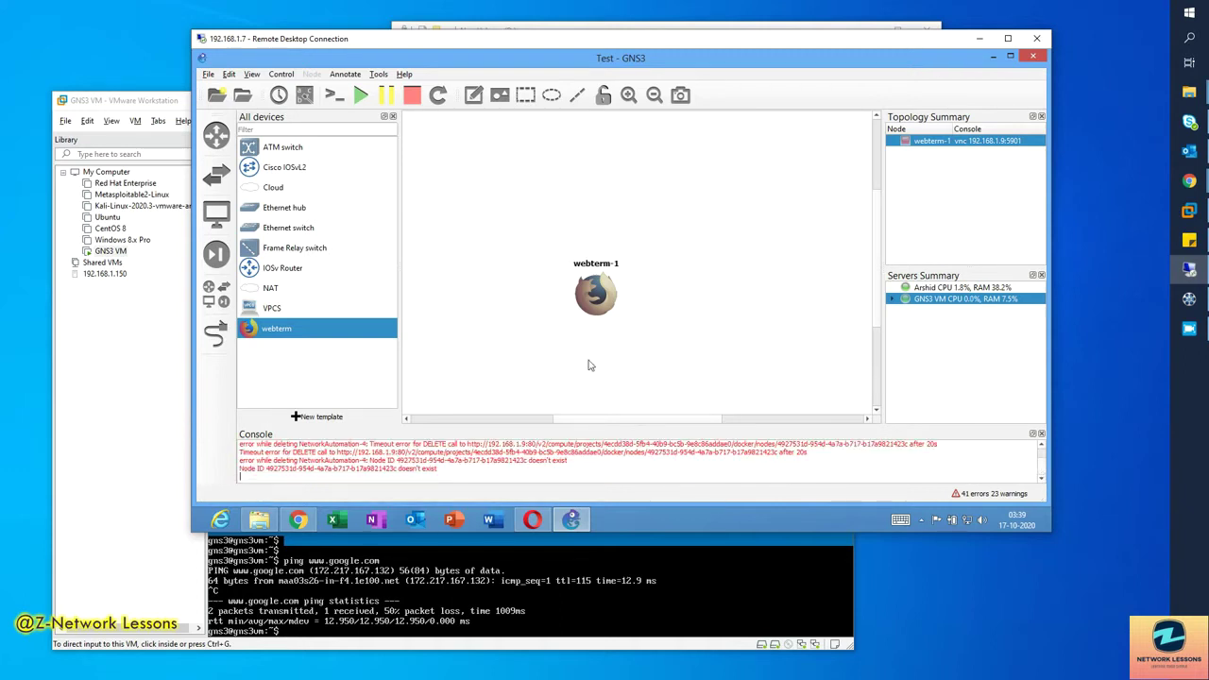
left_click(605, 463)
right_click(605, 315)
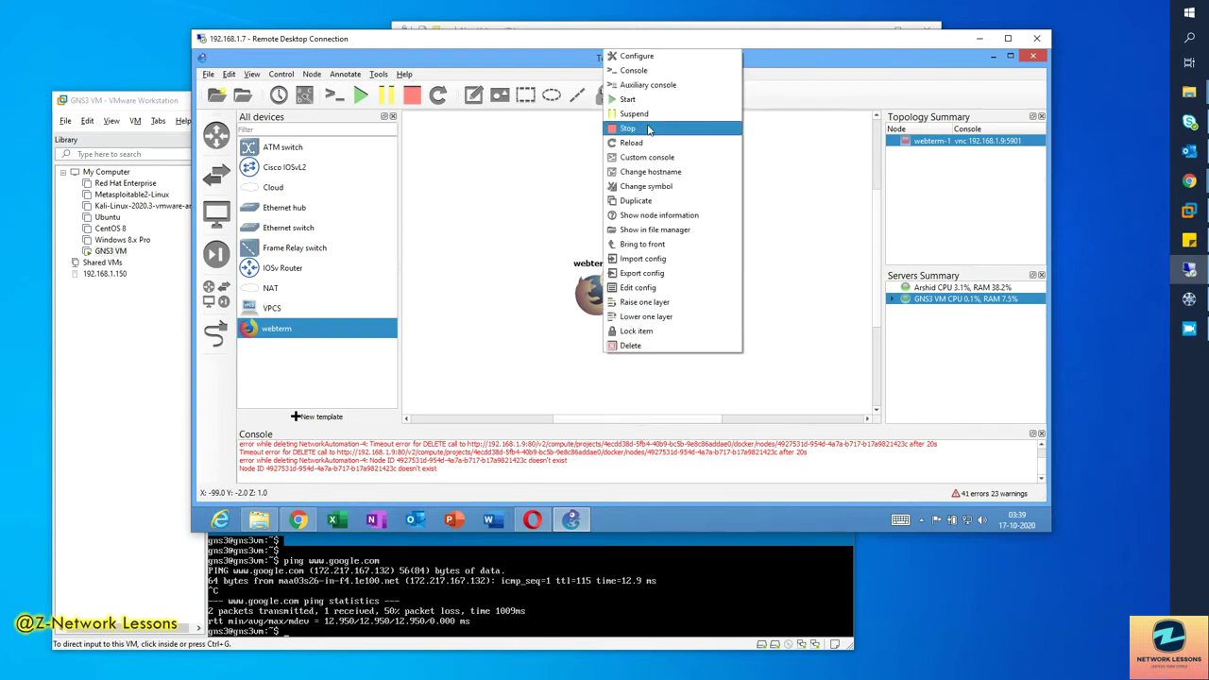
left_click(623, 101)
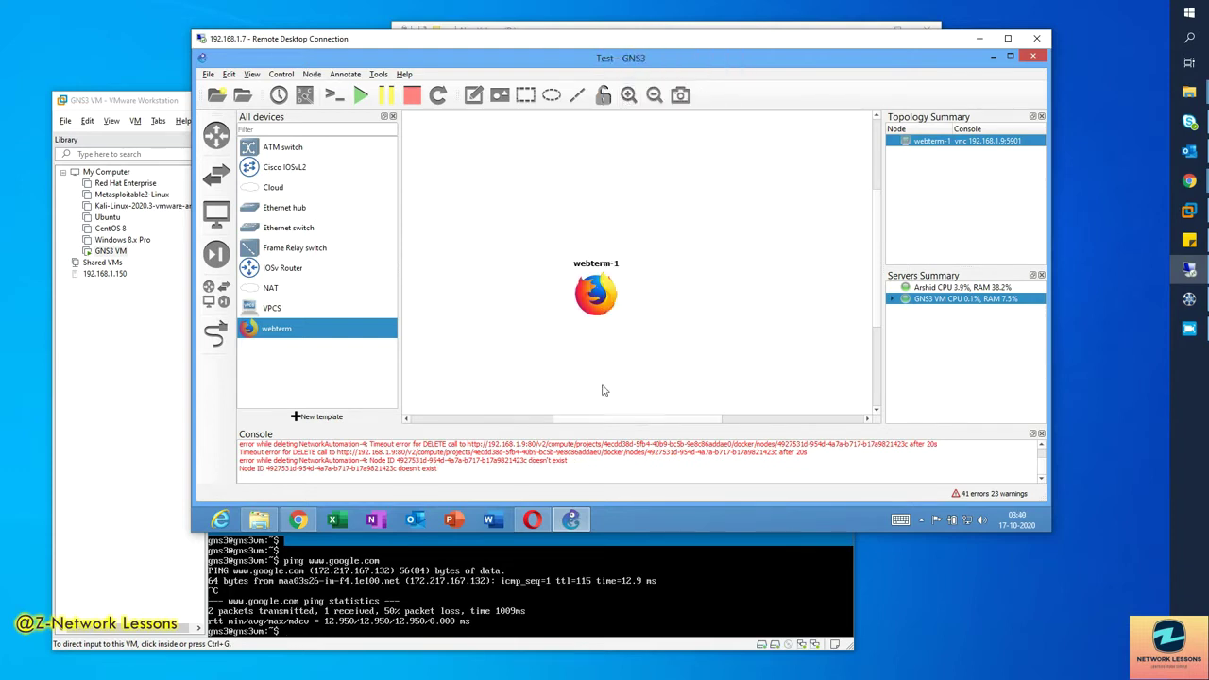
left_click_drag(1043, 474, 1043, 455)
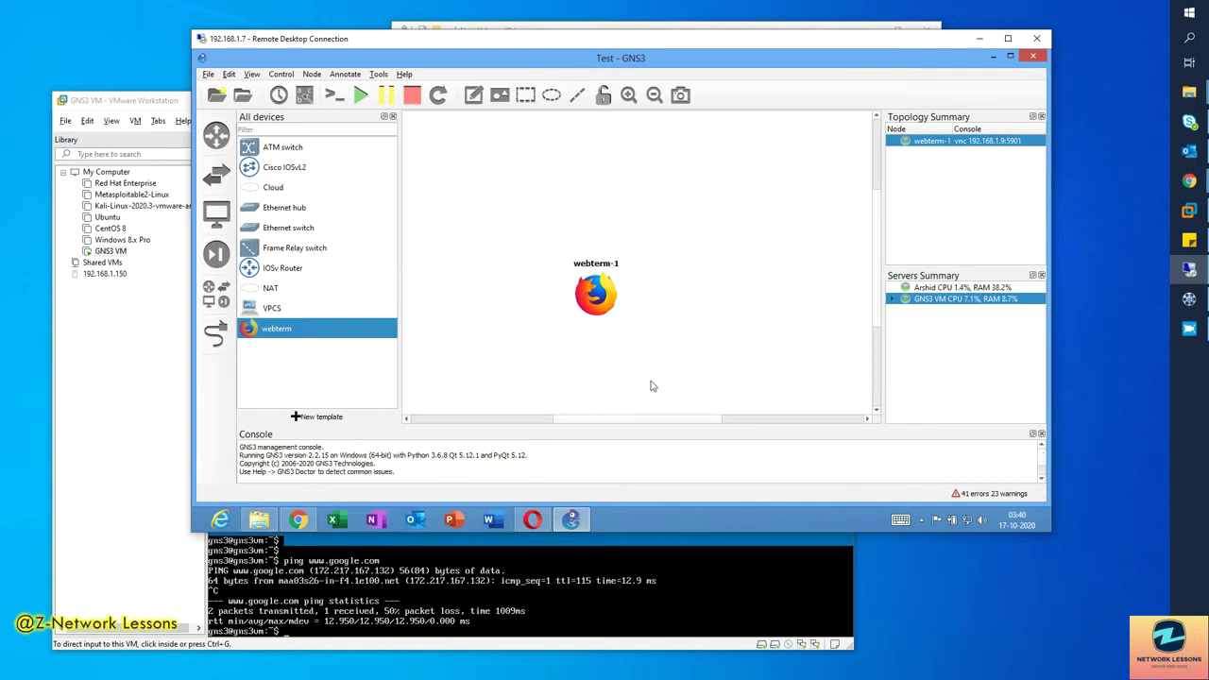
Stop the webterm-1 node and move it toward the upper-left part of the topology workspace
right_click(601, 298)
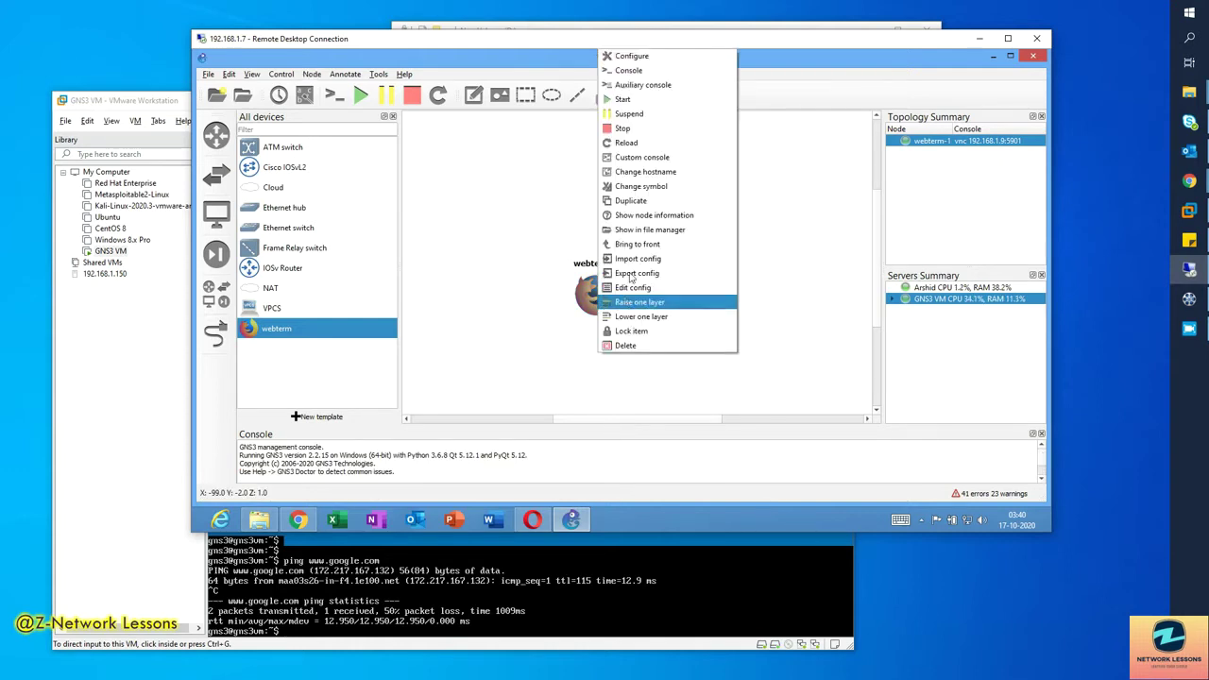
left_click(624, 134)
left_click_drag(594, 289, 517, 247)
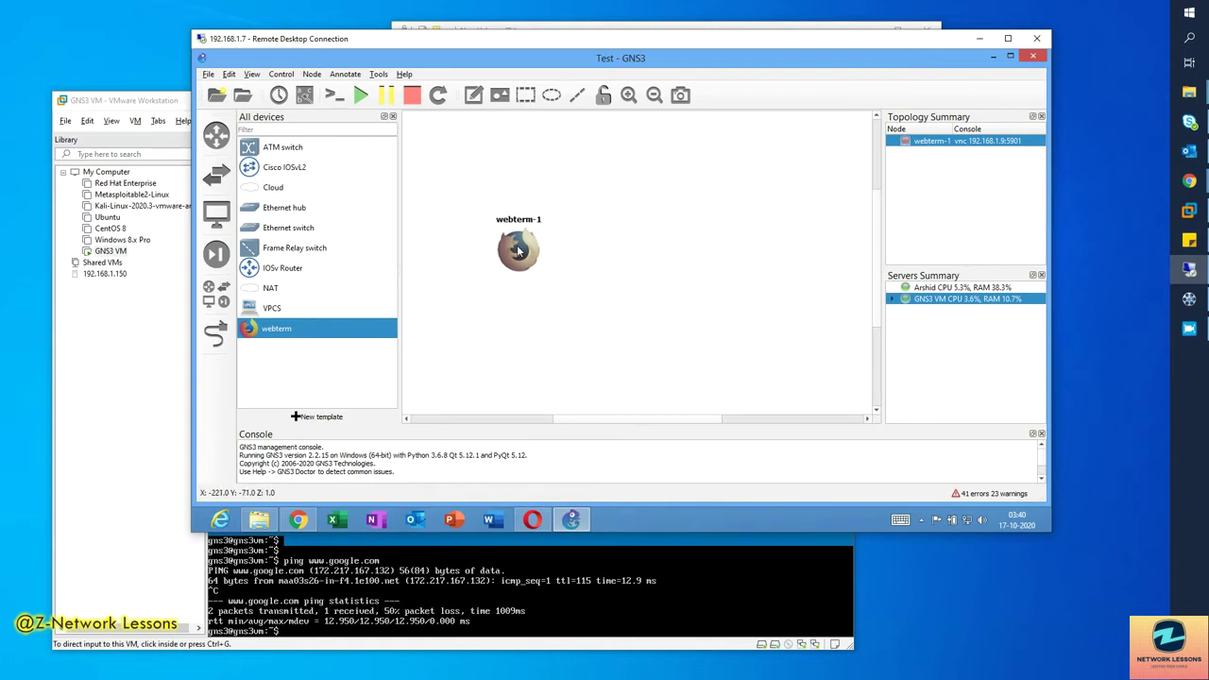
Edit the webterm-1 network config to enable DHCP by uncommenting "auto eth0" and "iface eth0 inet dhcp", and save it
right_click(517, 245)
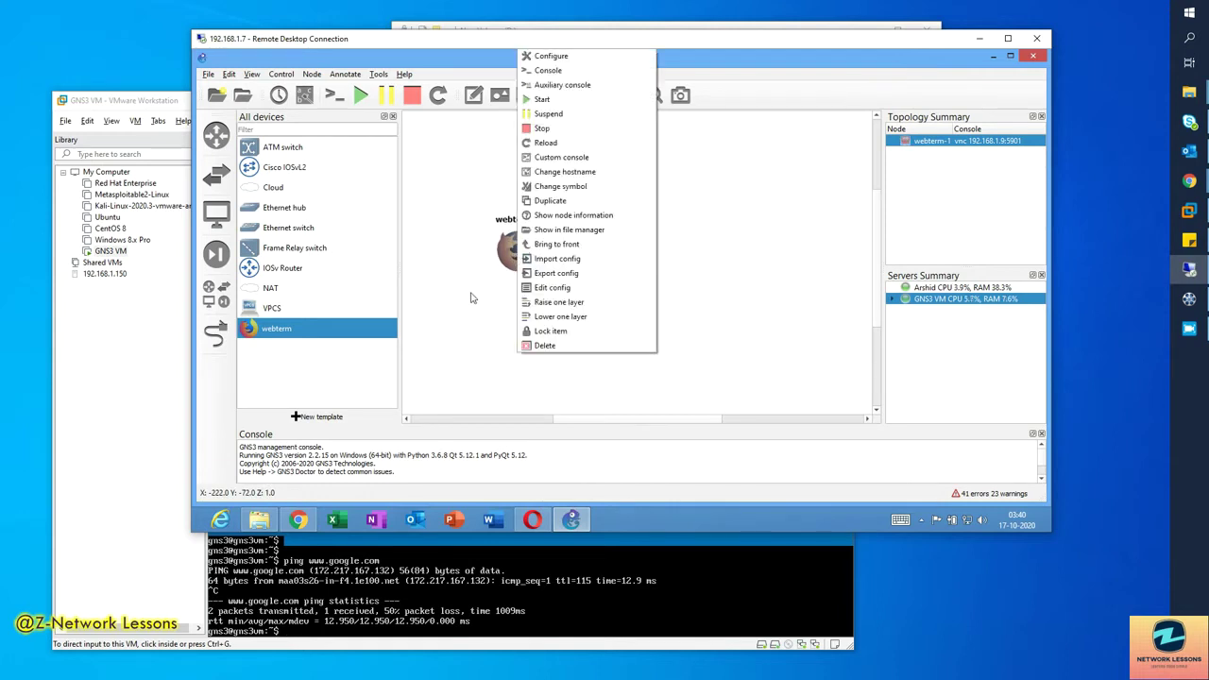
left_click(471, 297)
right_click(510, 259)
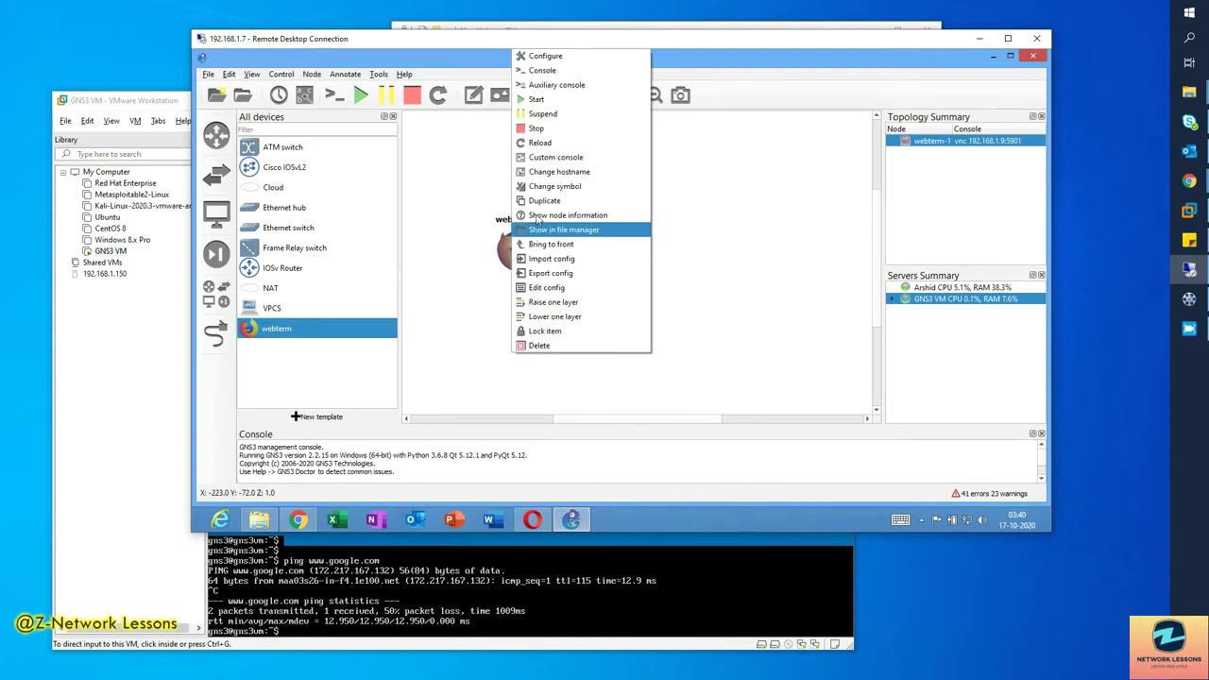
left_click(550, 287)
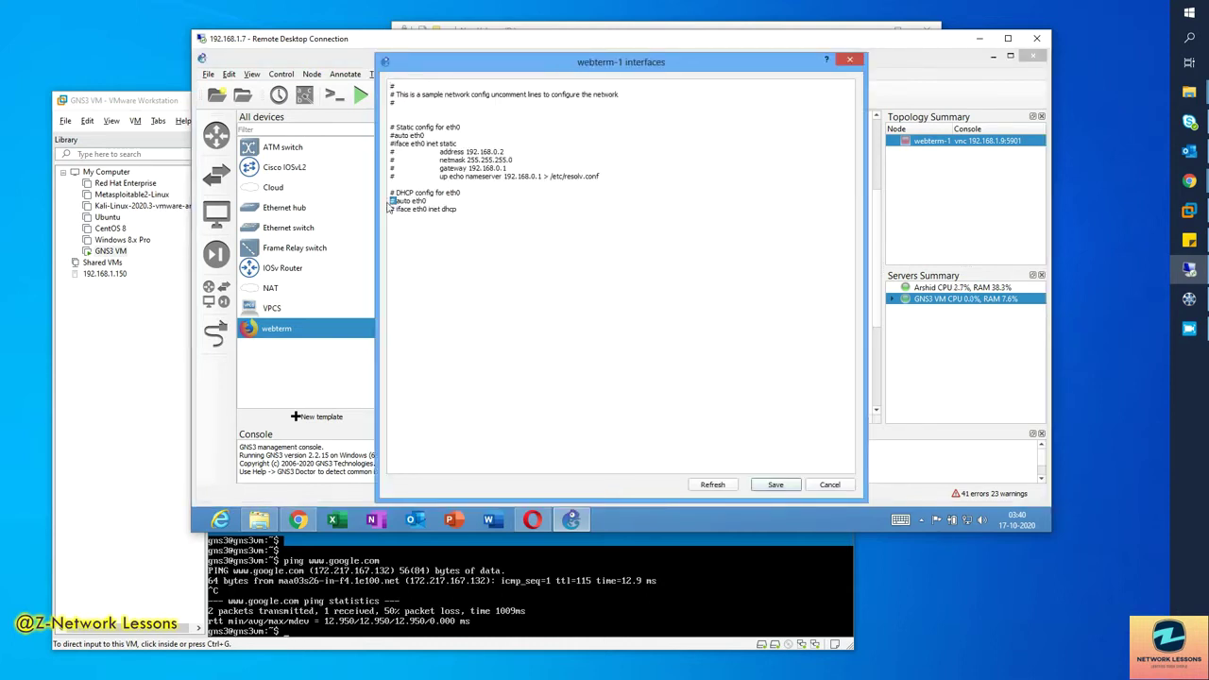
key("Delete")
left_click_drag(394, 208, 388, 209)
key("Delete")
key("Delete")
left_click(770, 486)
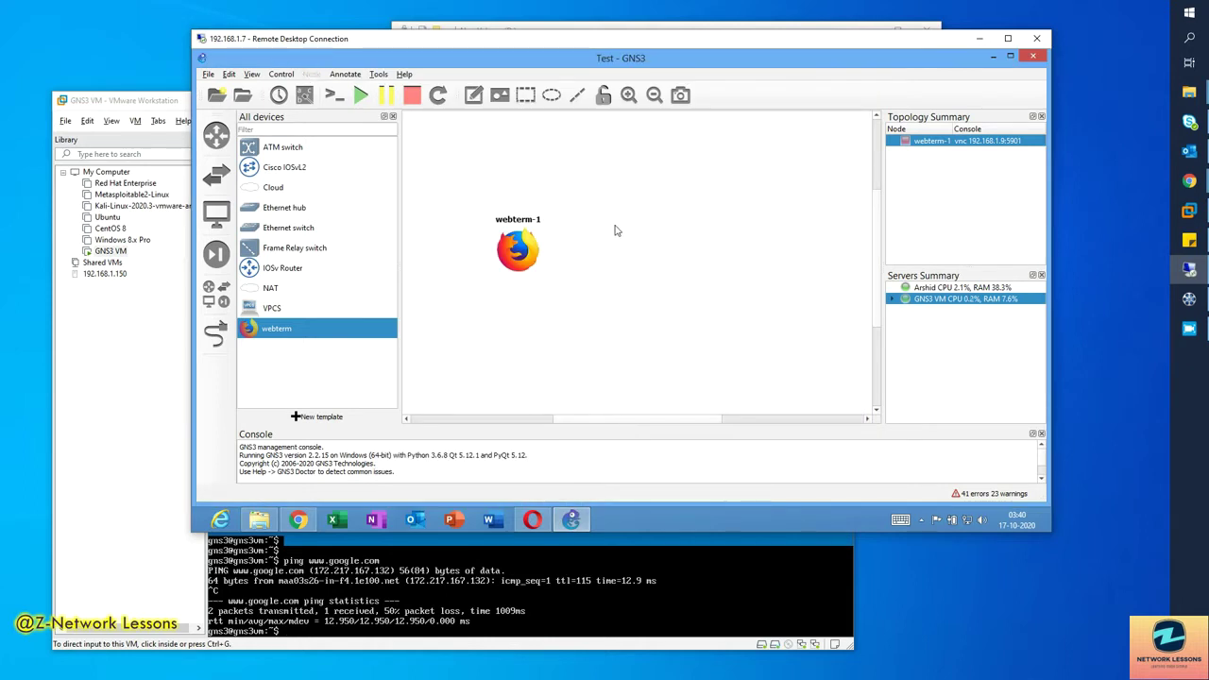
Add a NAT node to the topology, to the right of webterm-1
left_click_drag(257, 289, 695, 289)
left_click(619, 282)
left_click(614, 295)
left_click(596, 300)
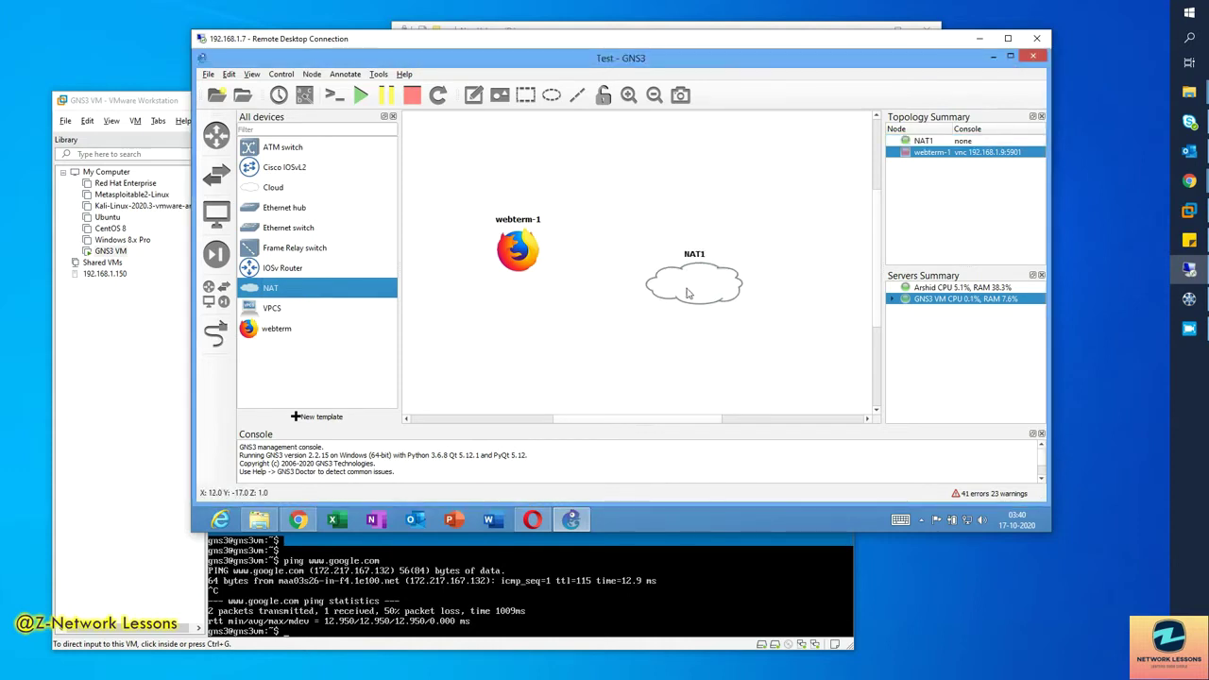
Link webterm-1 to the nat0 port of NAT1 and leave link mode
left_click(220, 338)
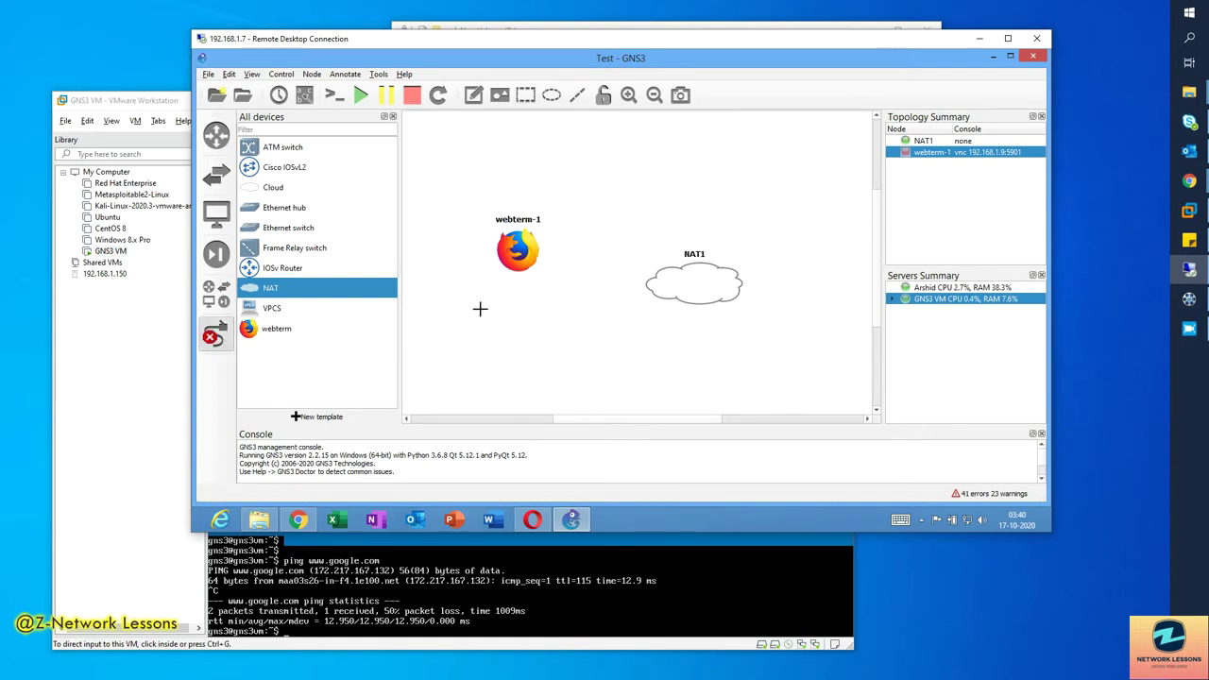
left_click(525, 251)
left_click(698, 277)
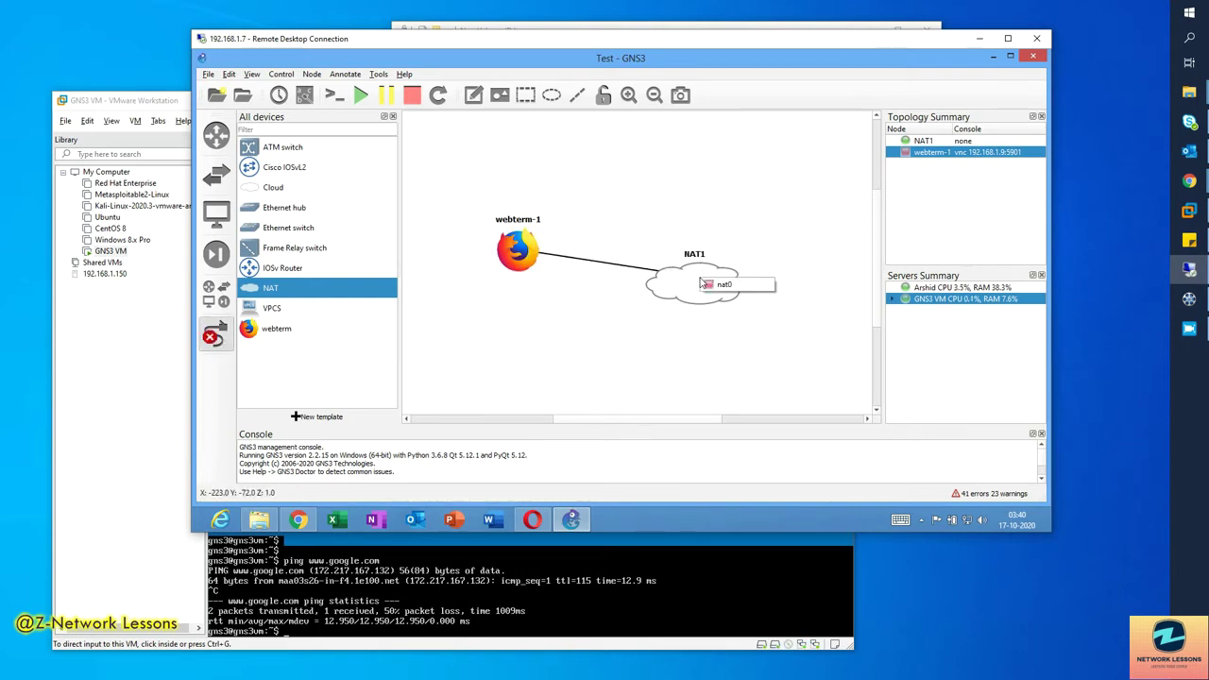
left_click(720, 286)
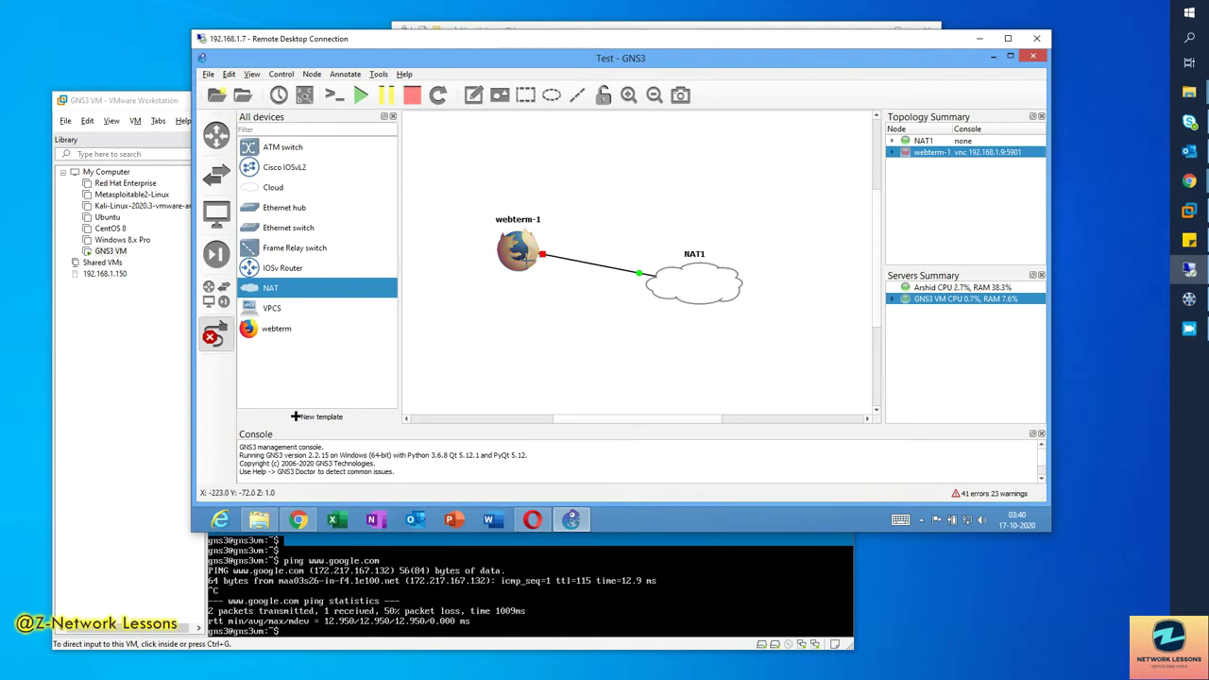
left_click(215, 336)
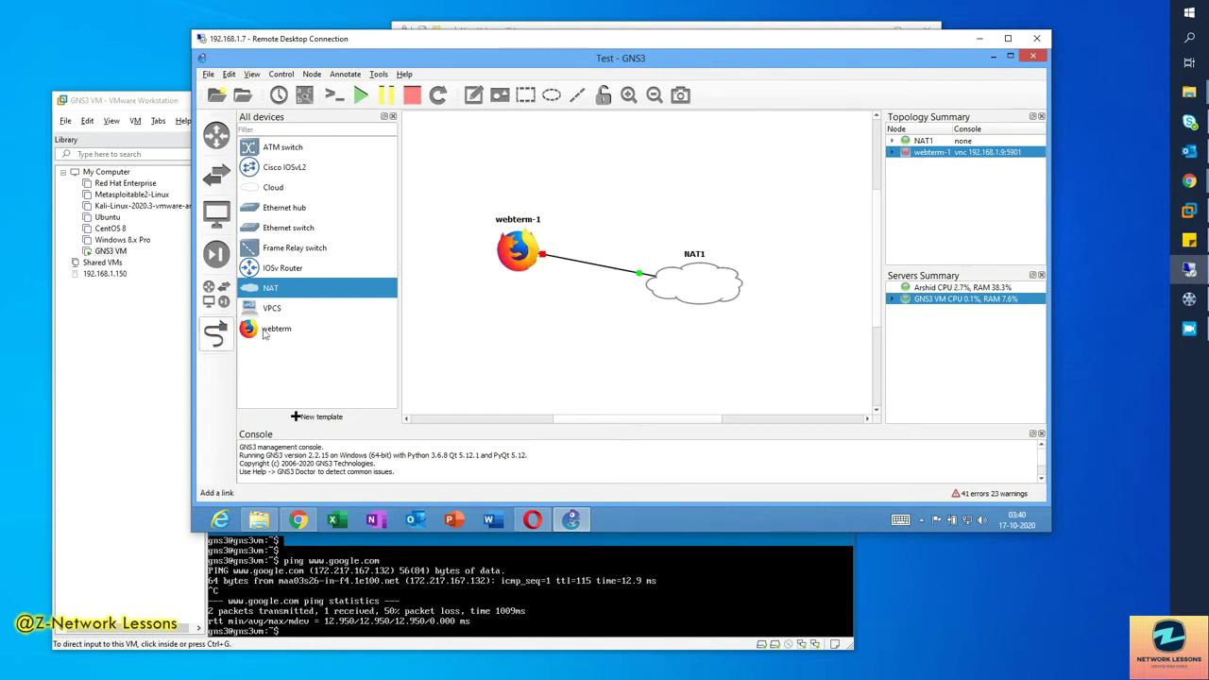
Start the webterm-1 node and move it down so it sits level with NAT1
right_click(515, 251)
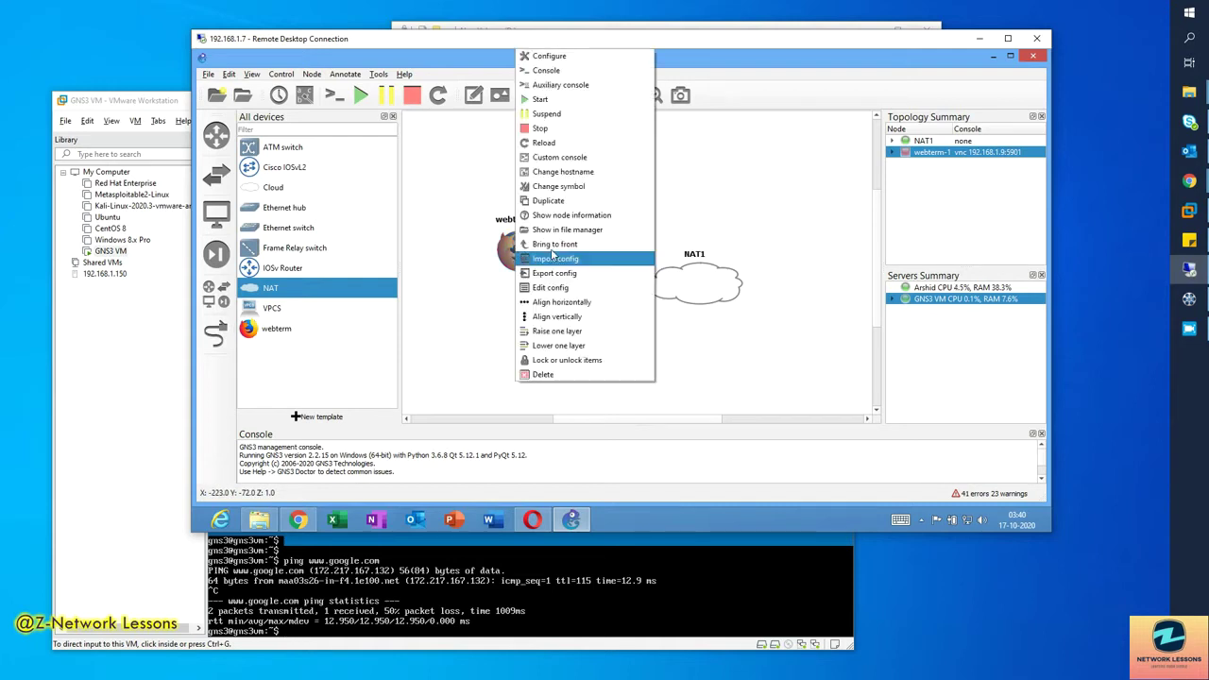
left_click(538, 108)
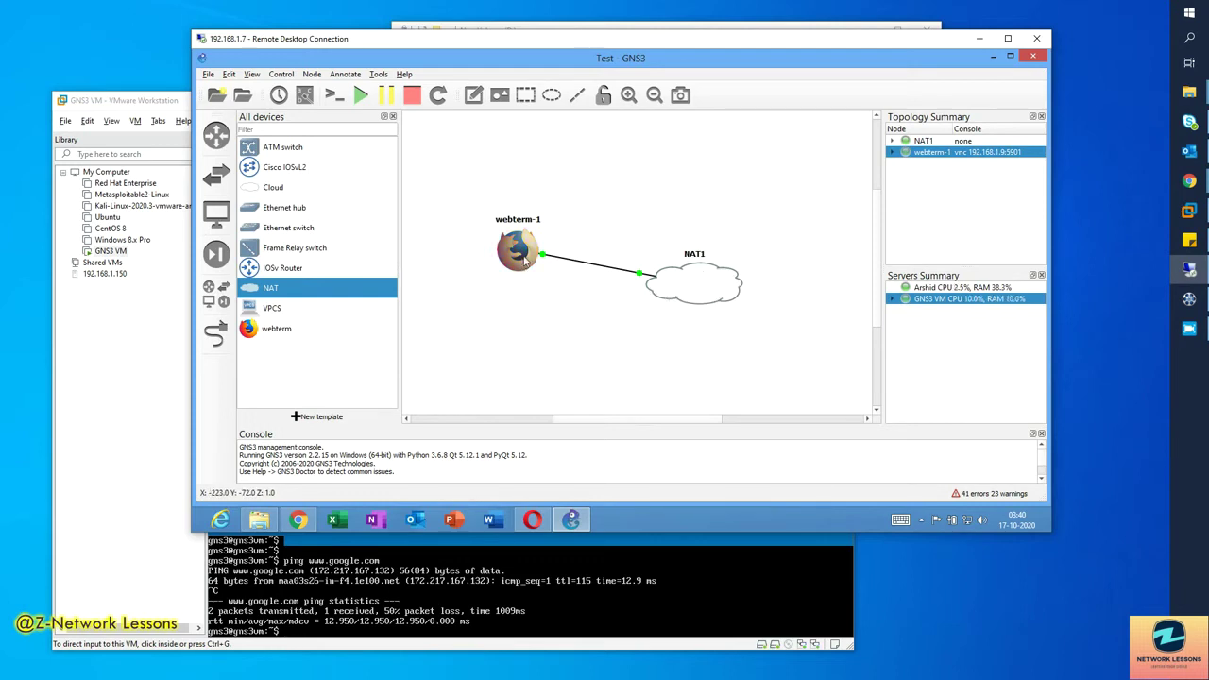
left_click_drag(518, 270, 514, 292)
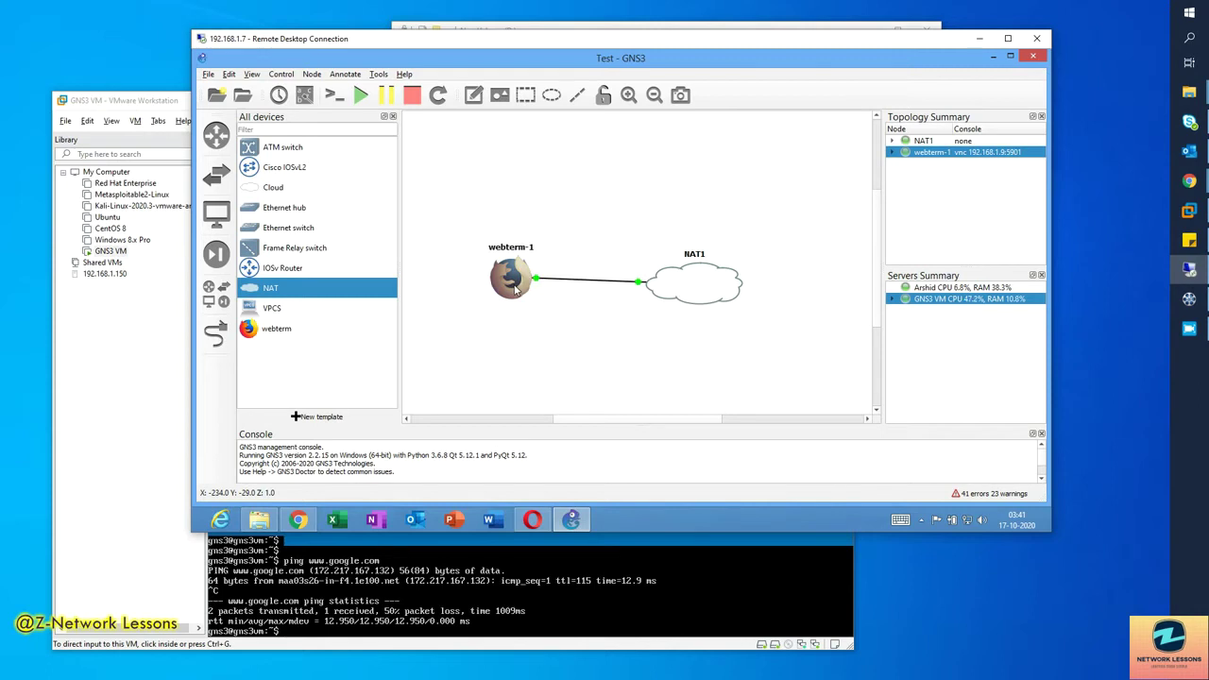
Open the webterm-1 console and close its Firefox window with all tabs
double_click(510, 279)
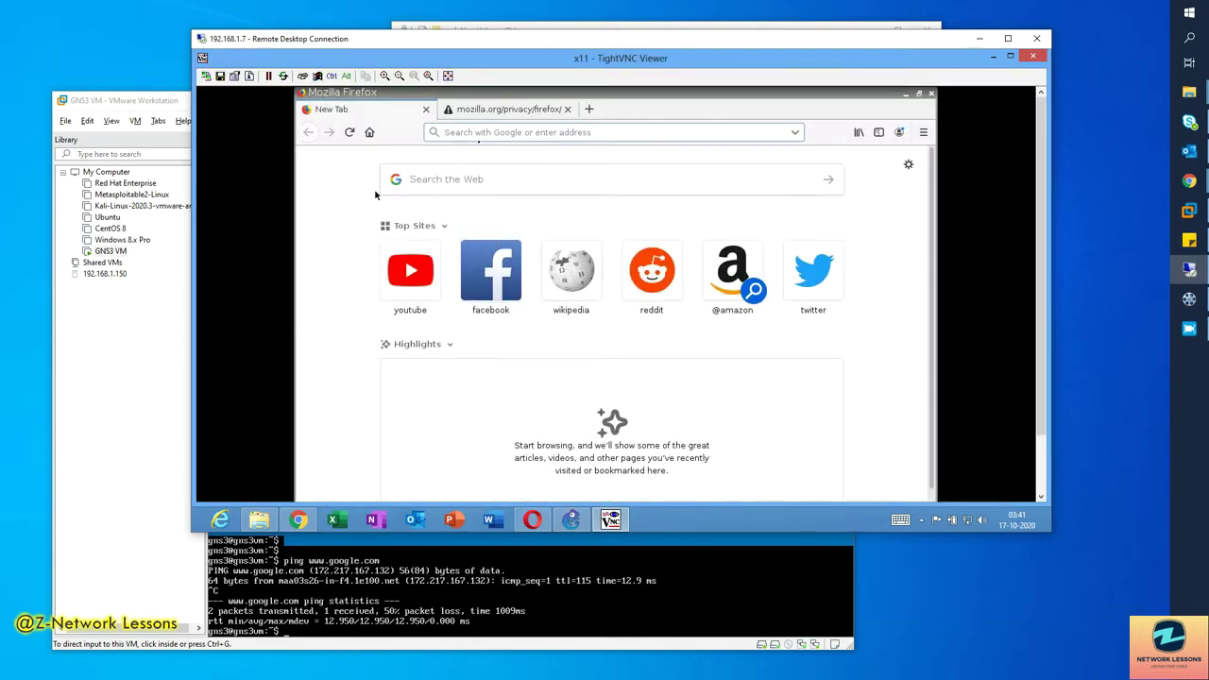
left_click(930, 93)
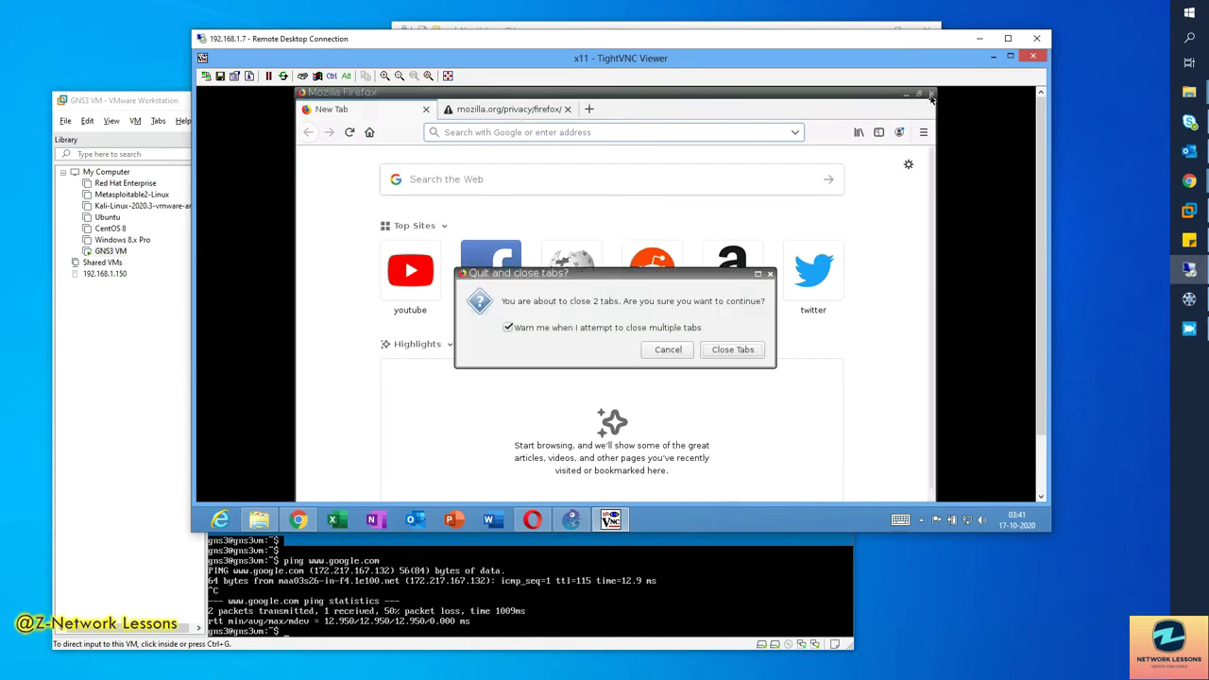
left_click(718, 351)
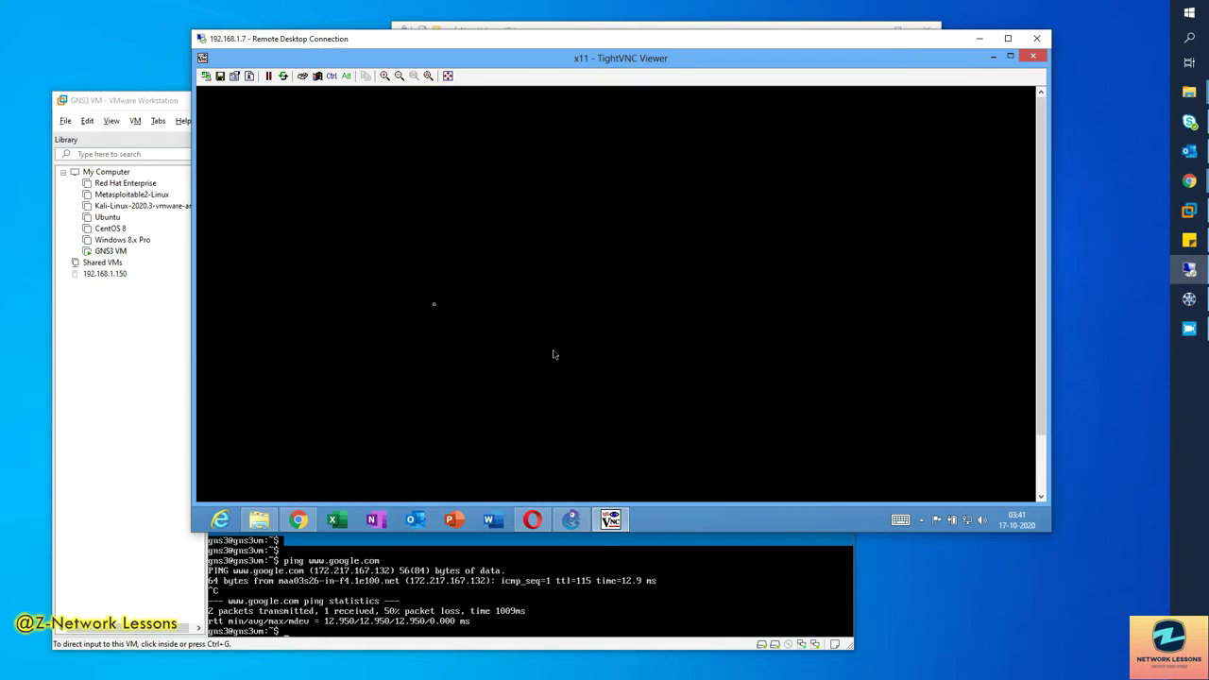
Open a terminal on the webterm desktop and run ifconfig to check the IP address of eth0
right_click(385, 285)
left_click(422, 291)
type("ifconfig")
key("Return")
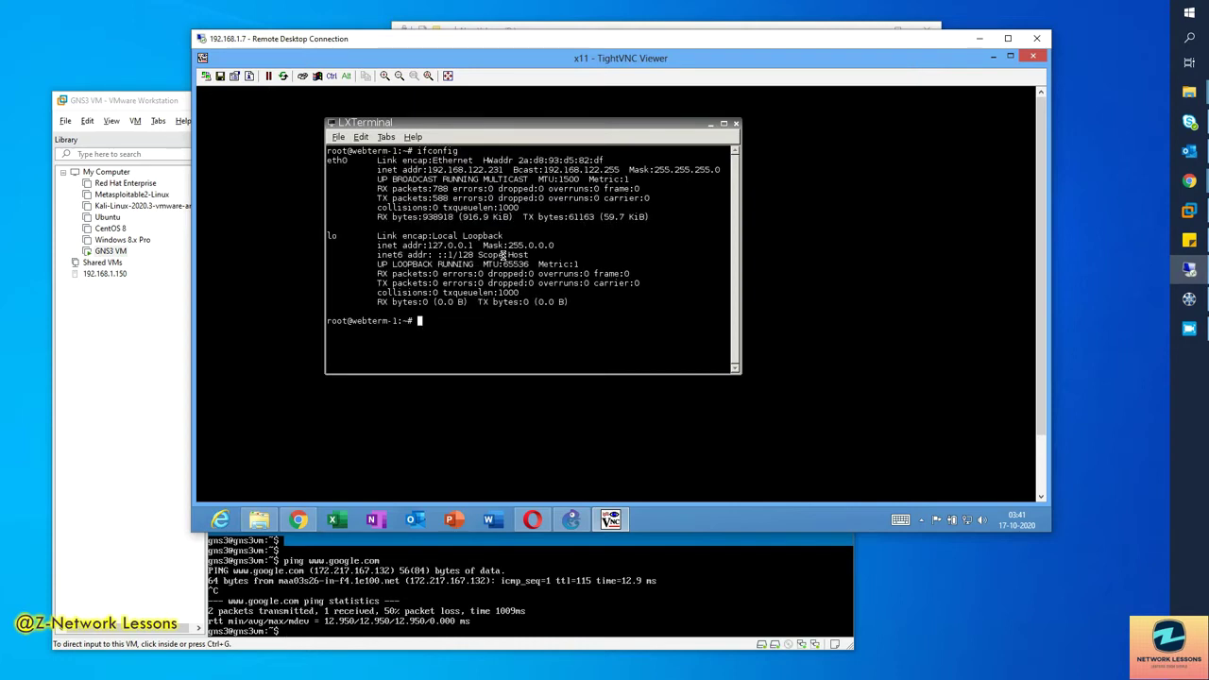
left_click_drag(430, 170, 485, 170)
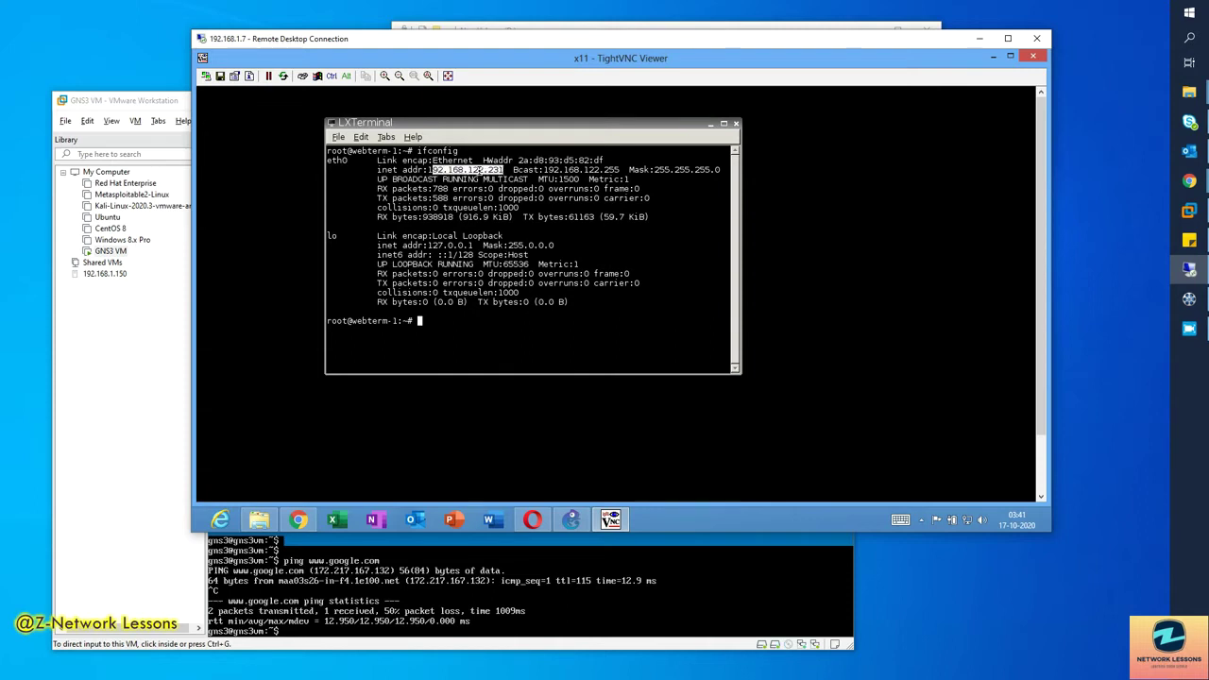
mouse_move(467, 170)
left_mouse_down()
mouse_move(510, 170)
mouse_move(470, 170)
left_mouse_up()
left_click(468, 199)
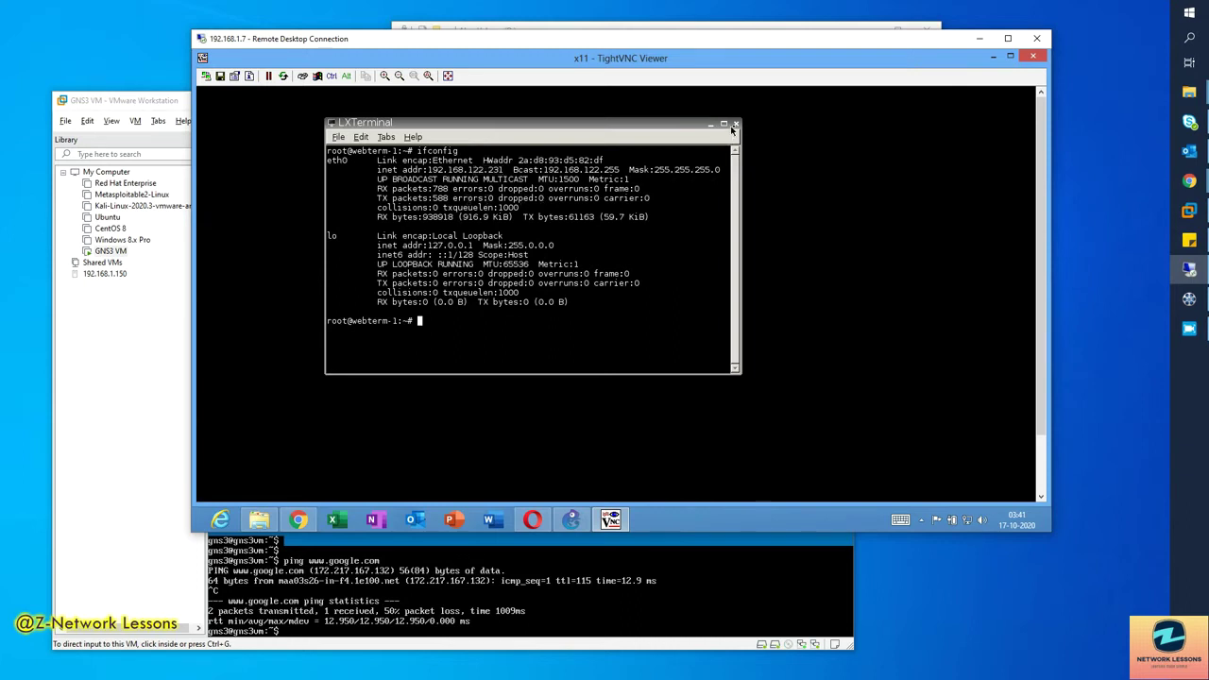
type("ping 8.8.8.8")
key("Return")
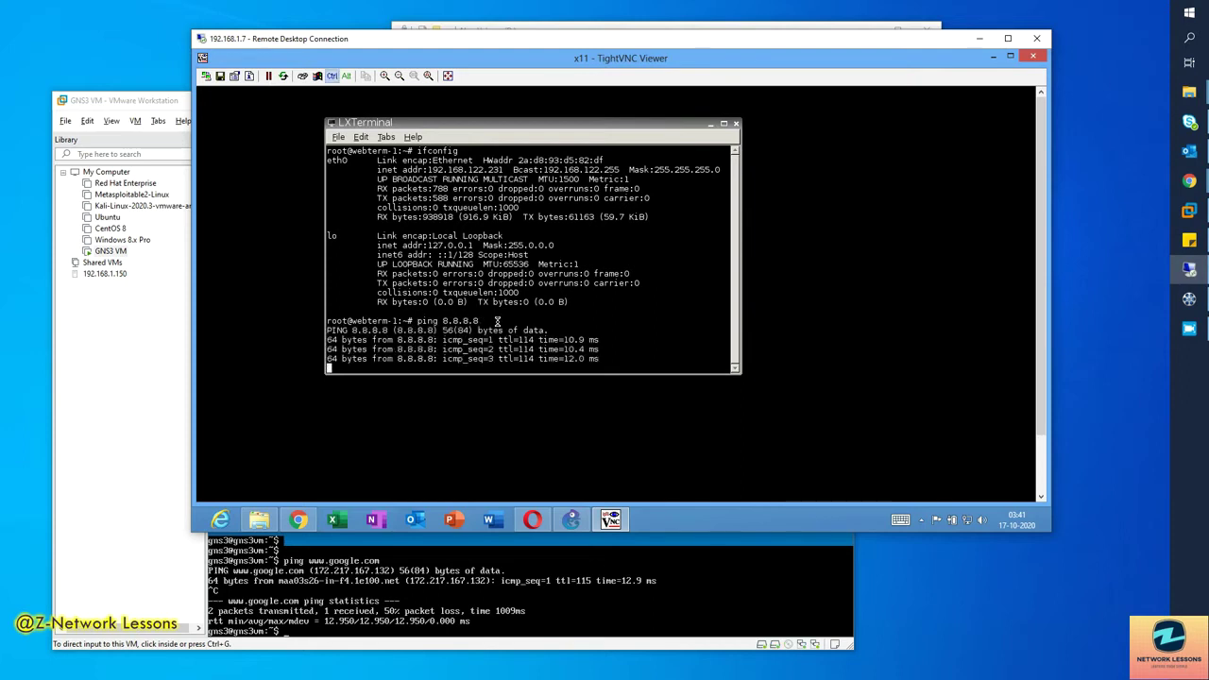
key("ctrl+c")
type("ping www.google.com")
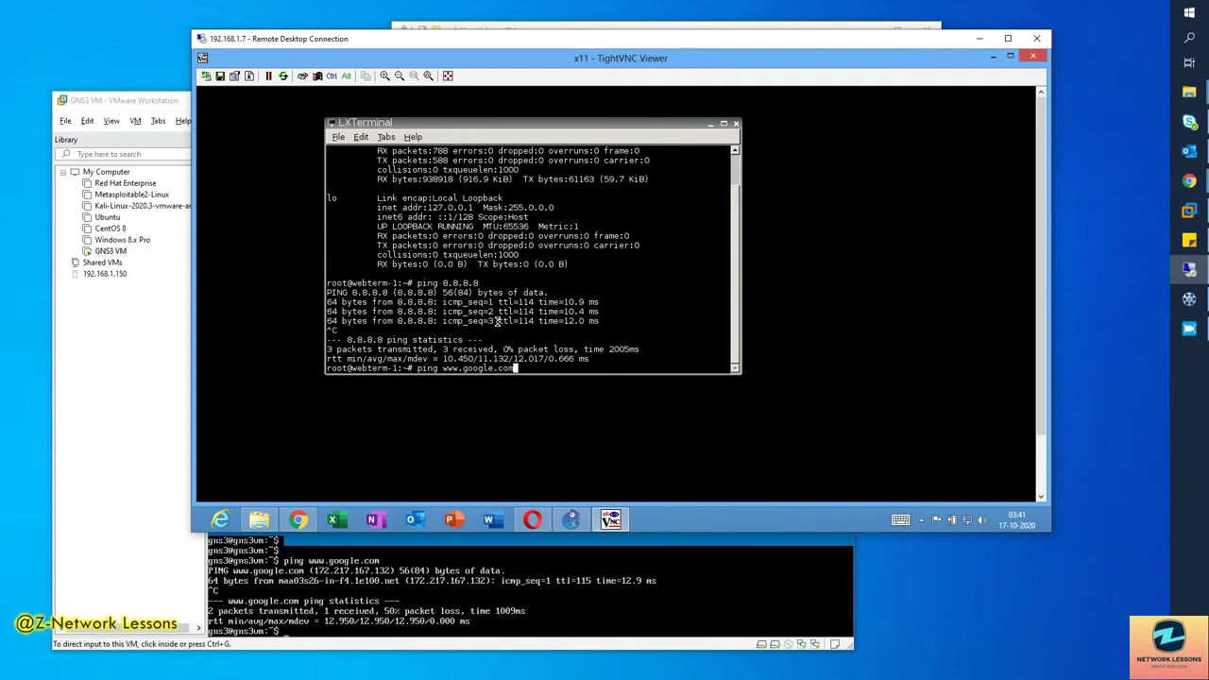
key("Return")
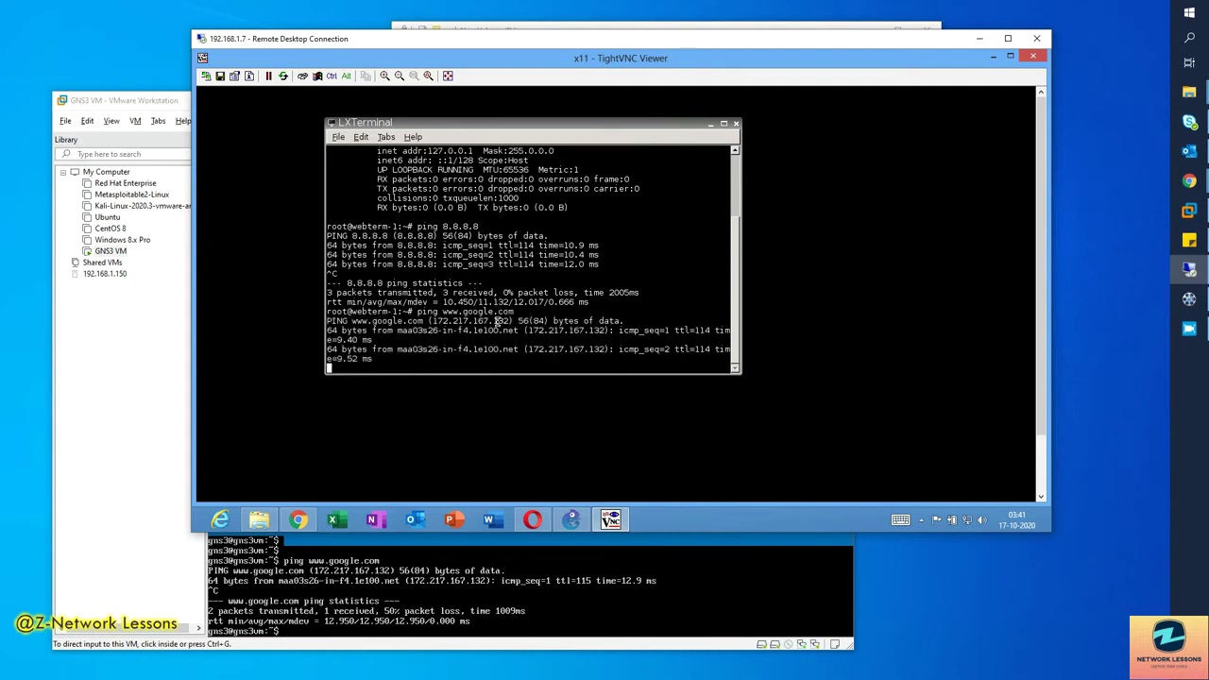
key("ctrl+c")
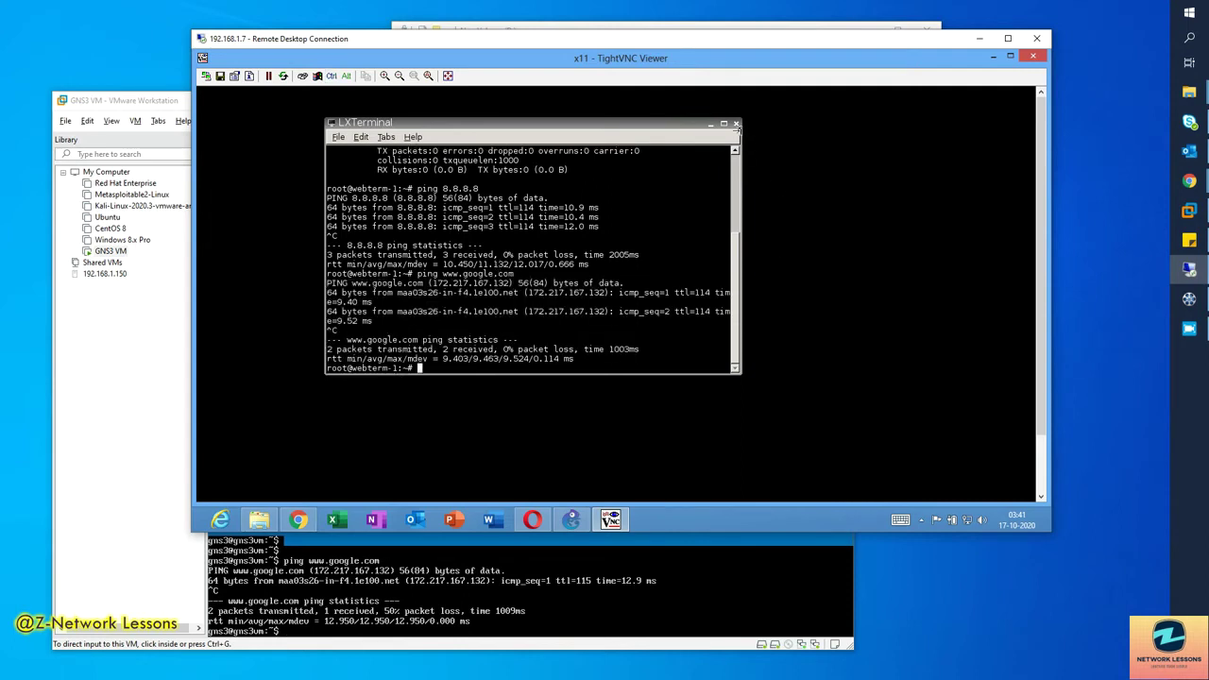
left_click(735, 123)
right_click(368, 335)
mouse_move(403, 362)
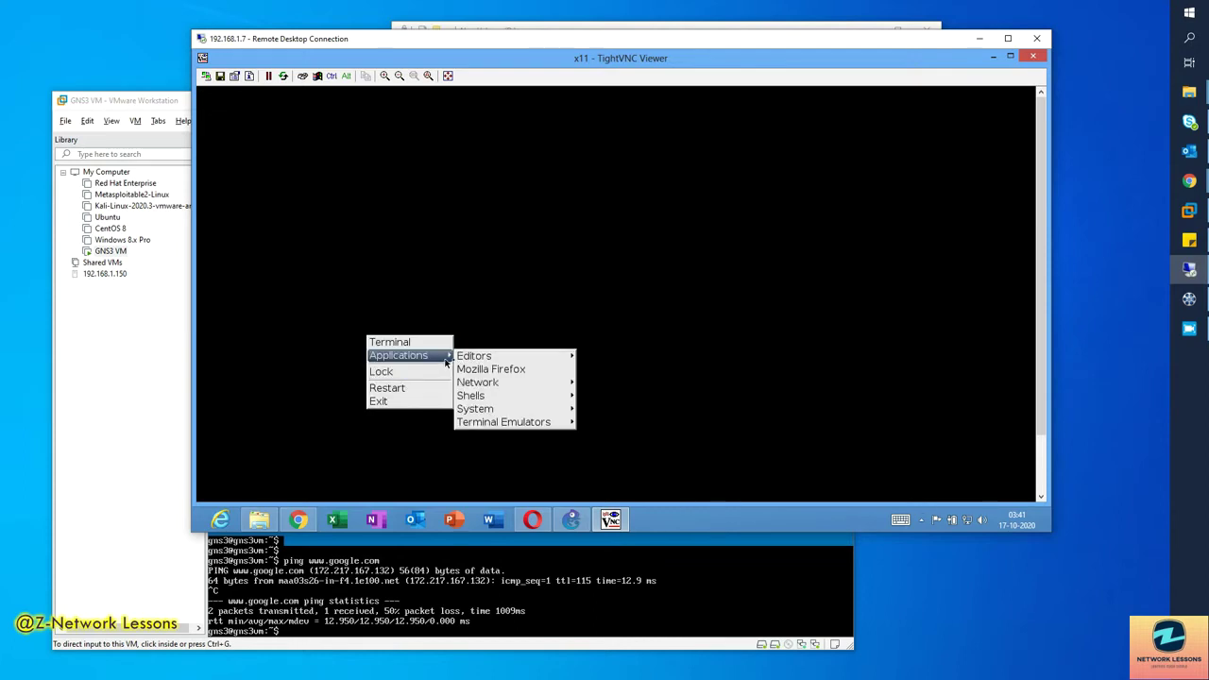
left_click(479, 370)
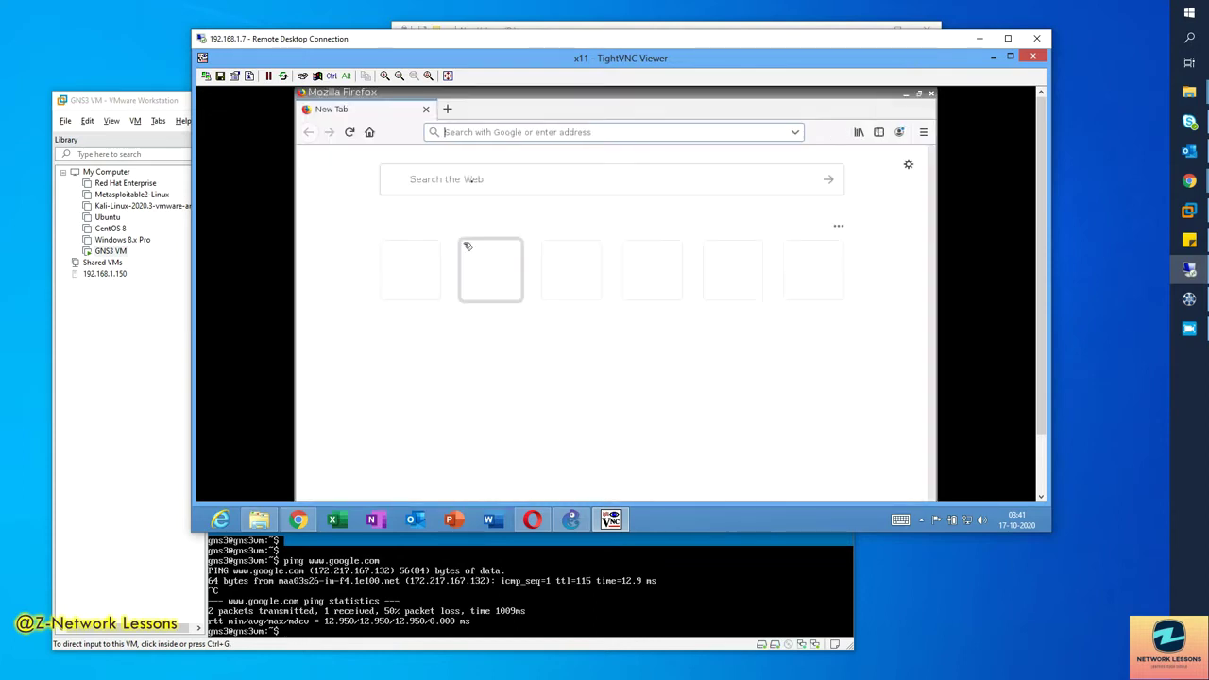
left_click(482, 131)
type("ww.googl")
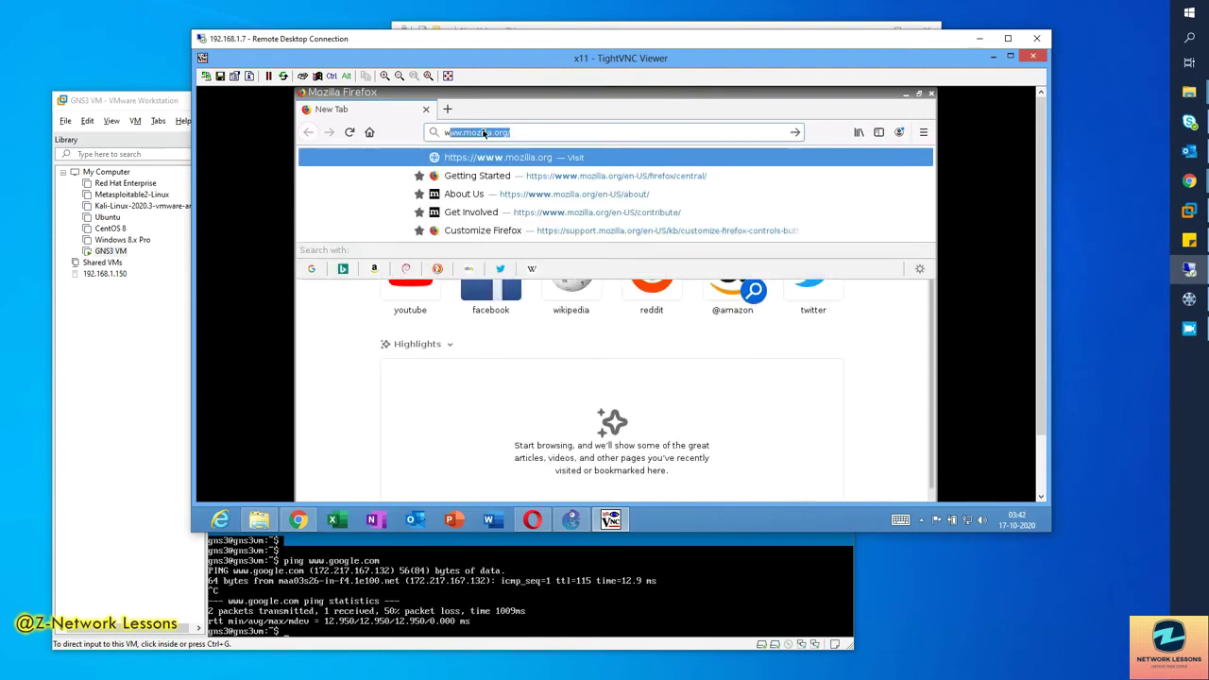
type("e.com")
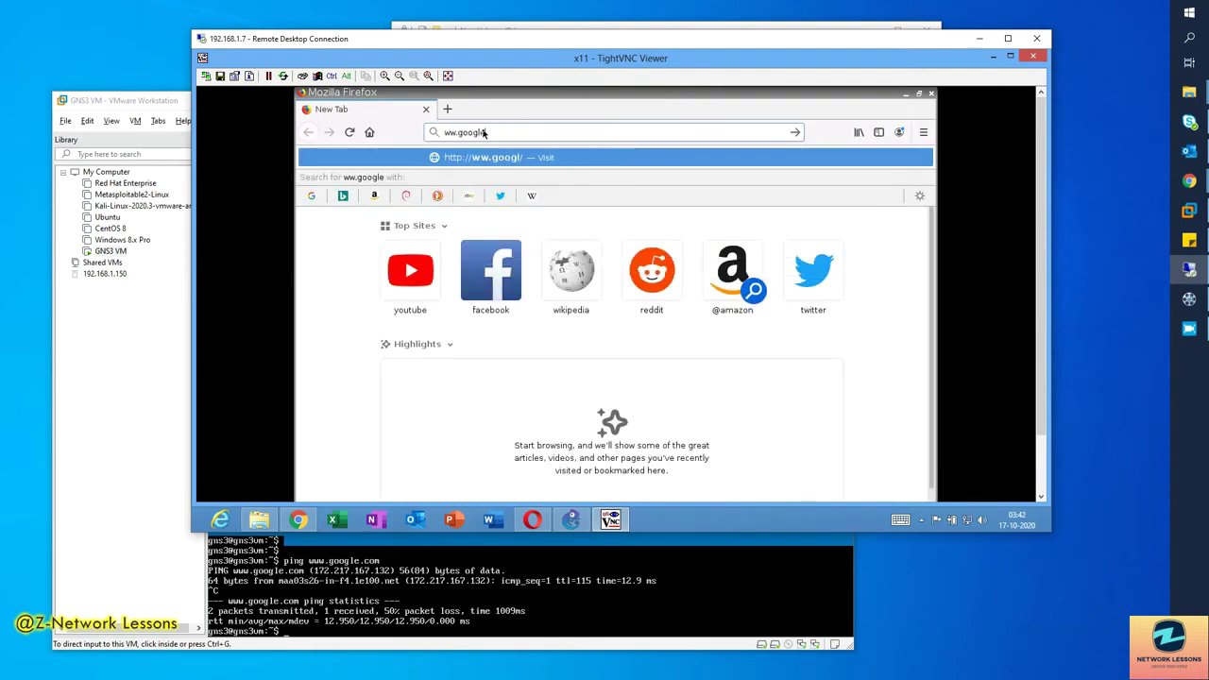
key("Return")
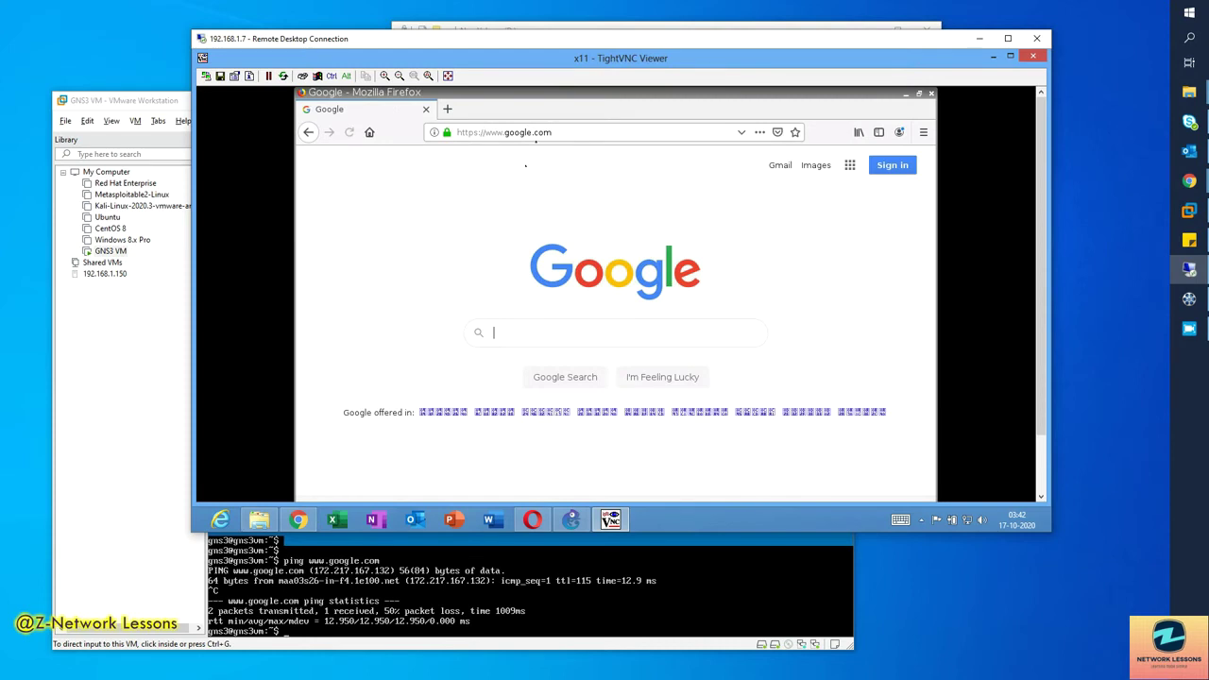
Close Firefox and the webterm console window, and stop the webterm-1 node
left_click(931, 94)
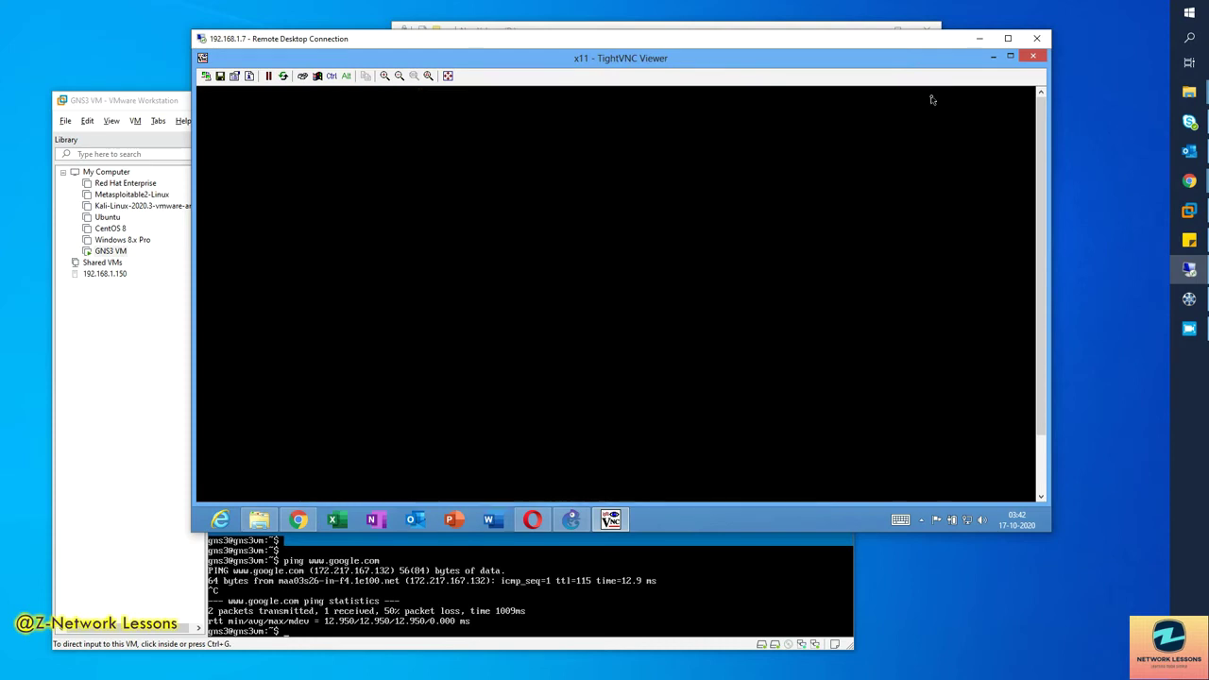
left_click(1032, 56)
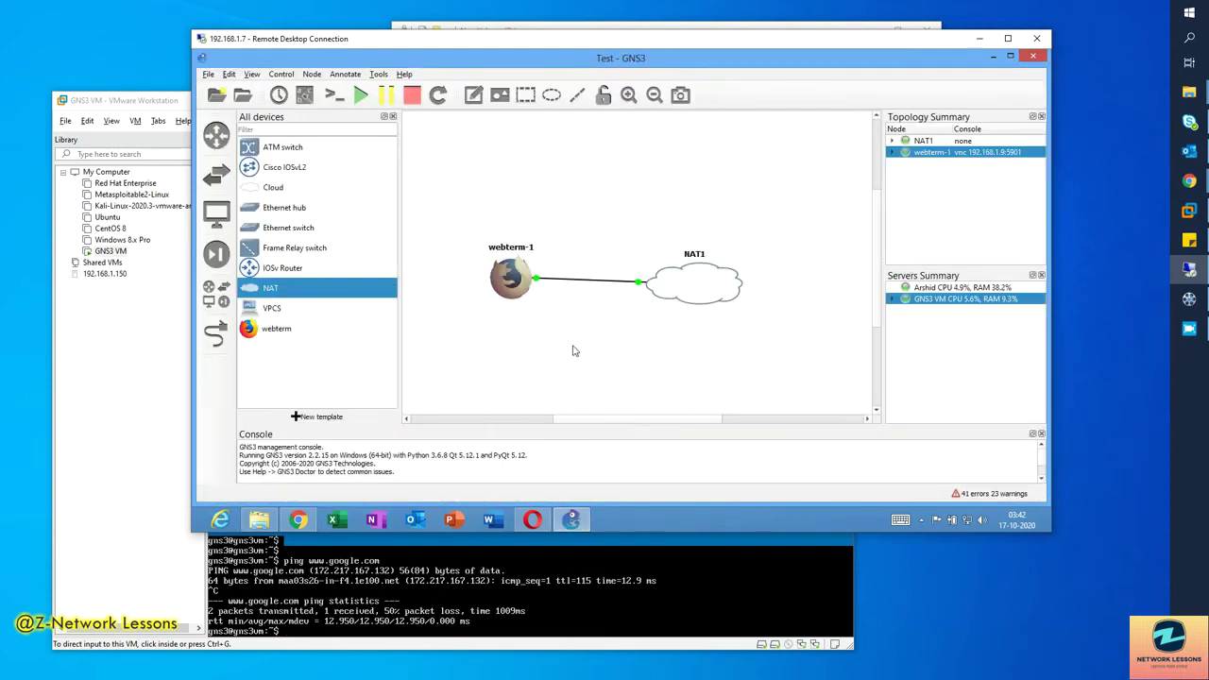
right_click(521, 288)
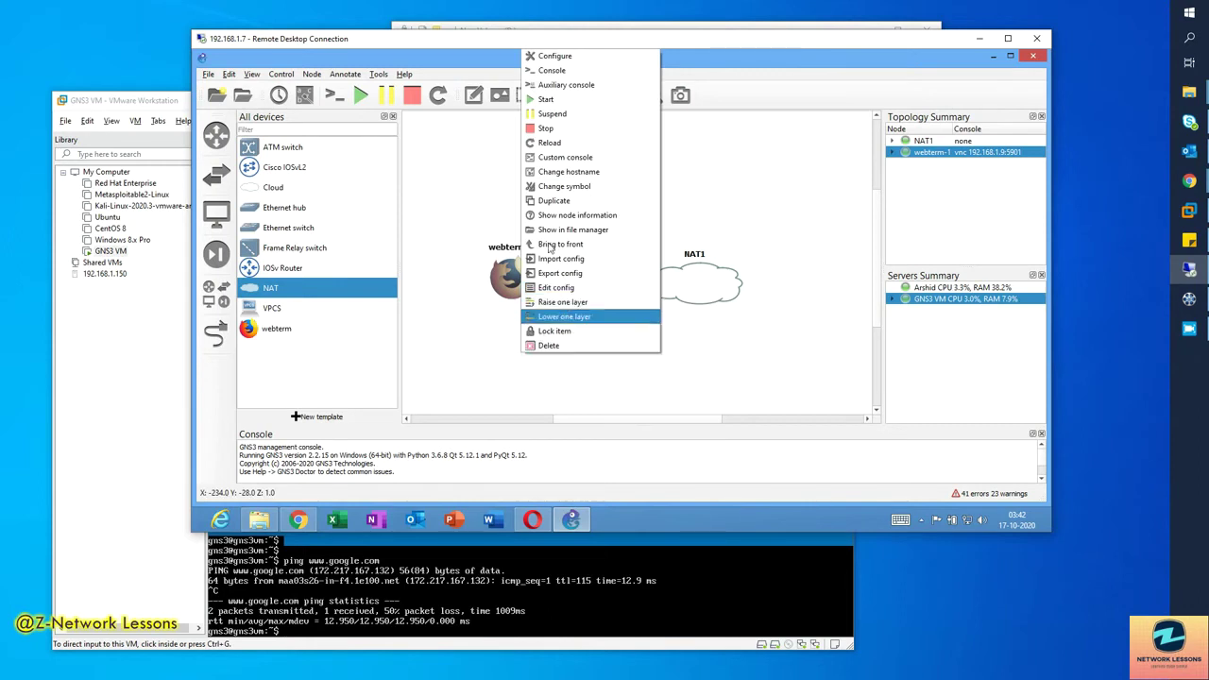
left_click(557, 131)
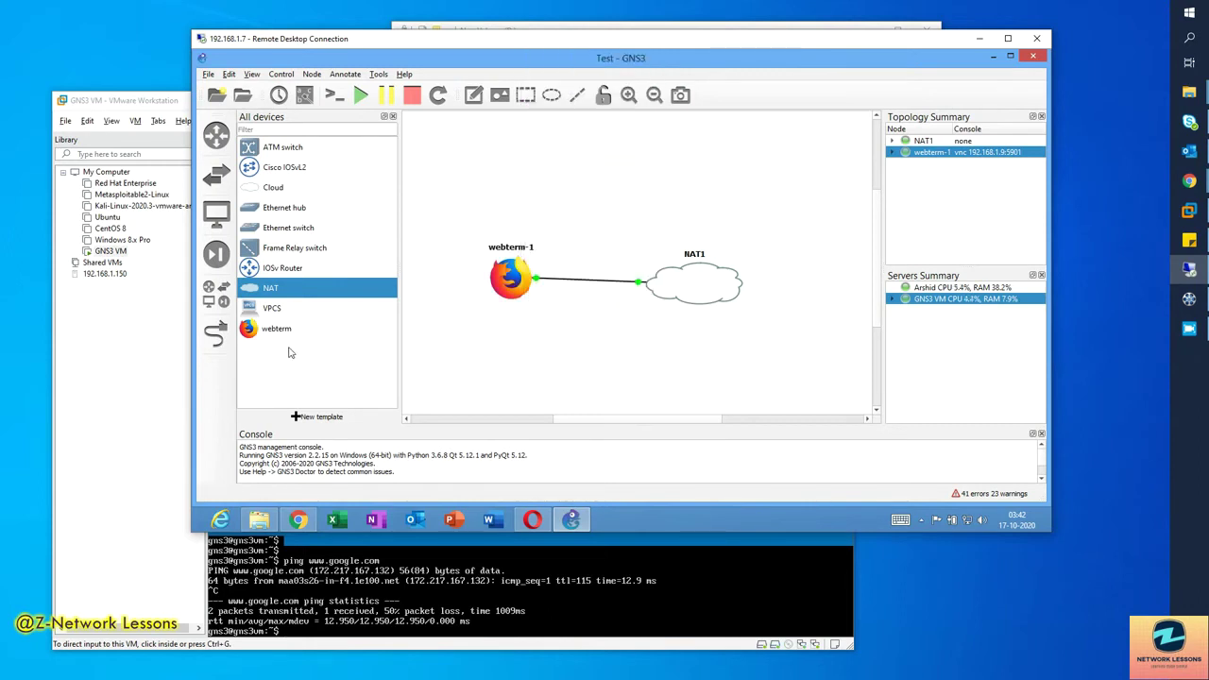
Install the Network Automation Docker appliance from the GNS3 server as a new template
left_click(306, 420)
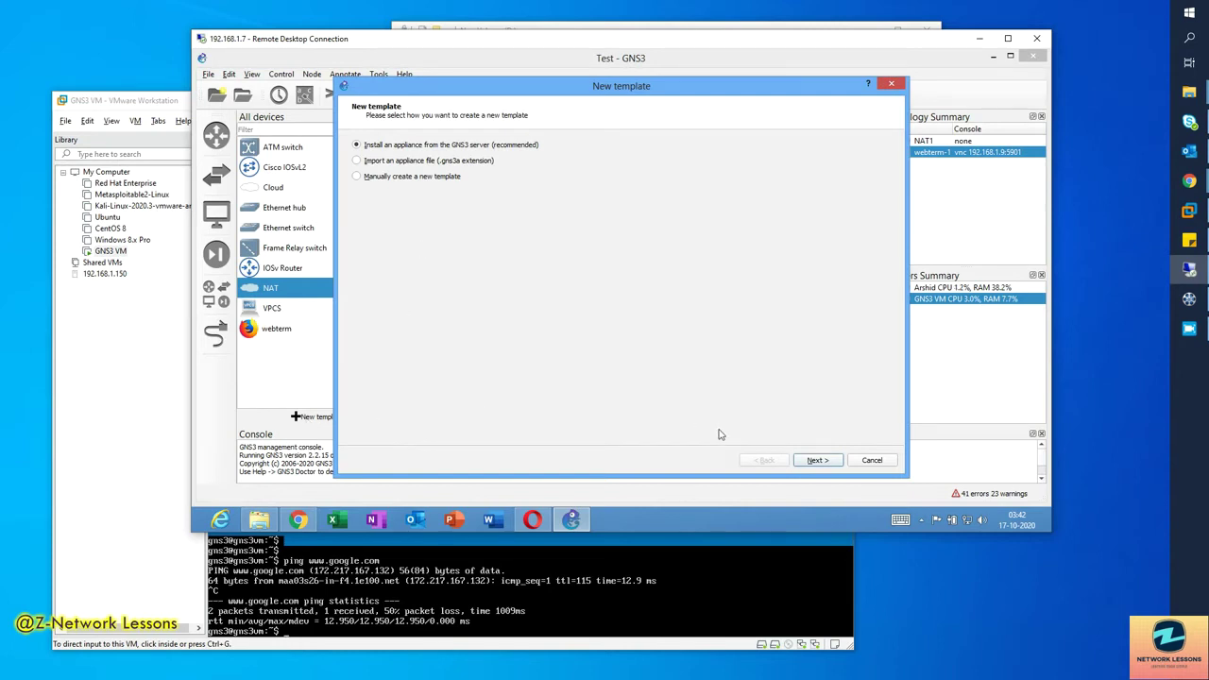
left_click(814, 462)
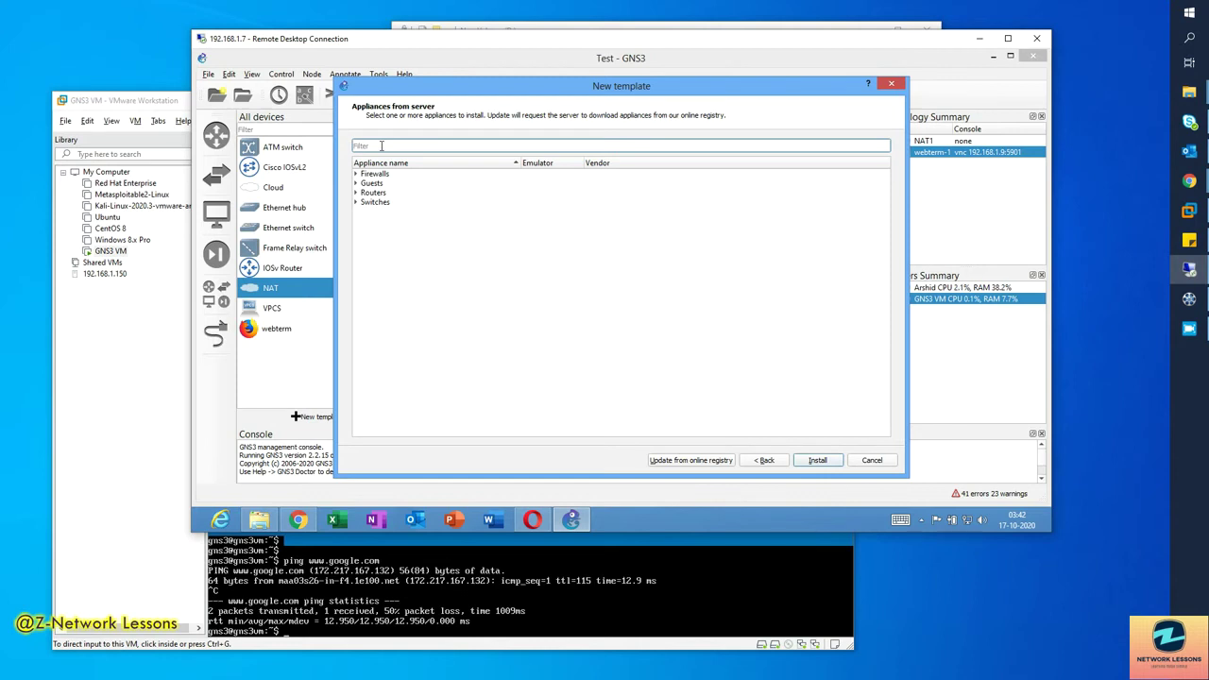
type("netwo")
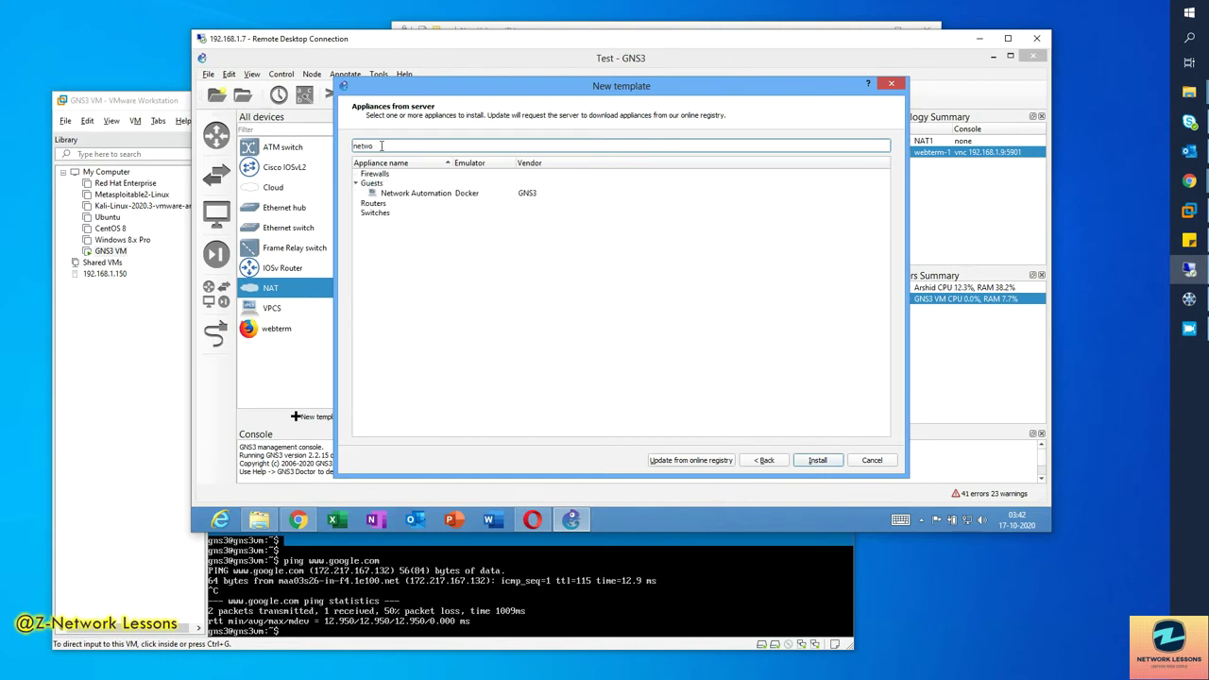
left_click(418, 197)
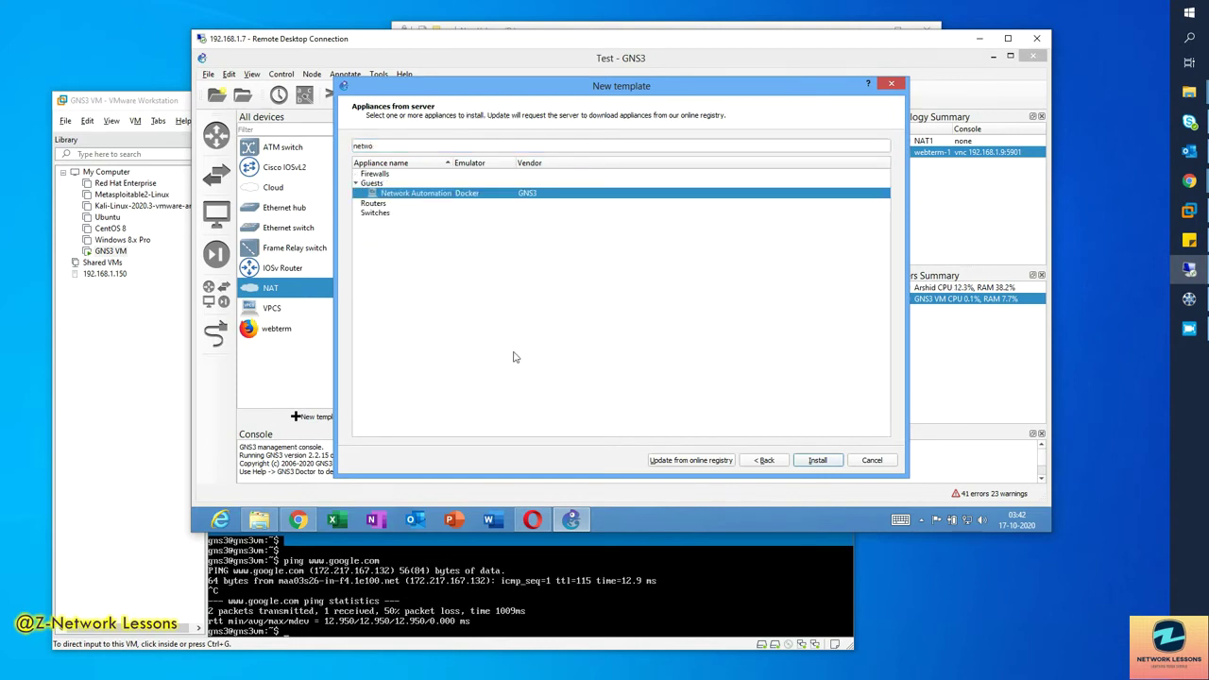
left_click(809, 463)
left_click(823, 463)
left_click(818, 461)
left_click(743, 299)
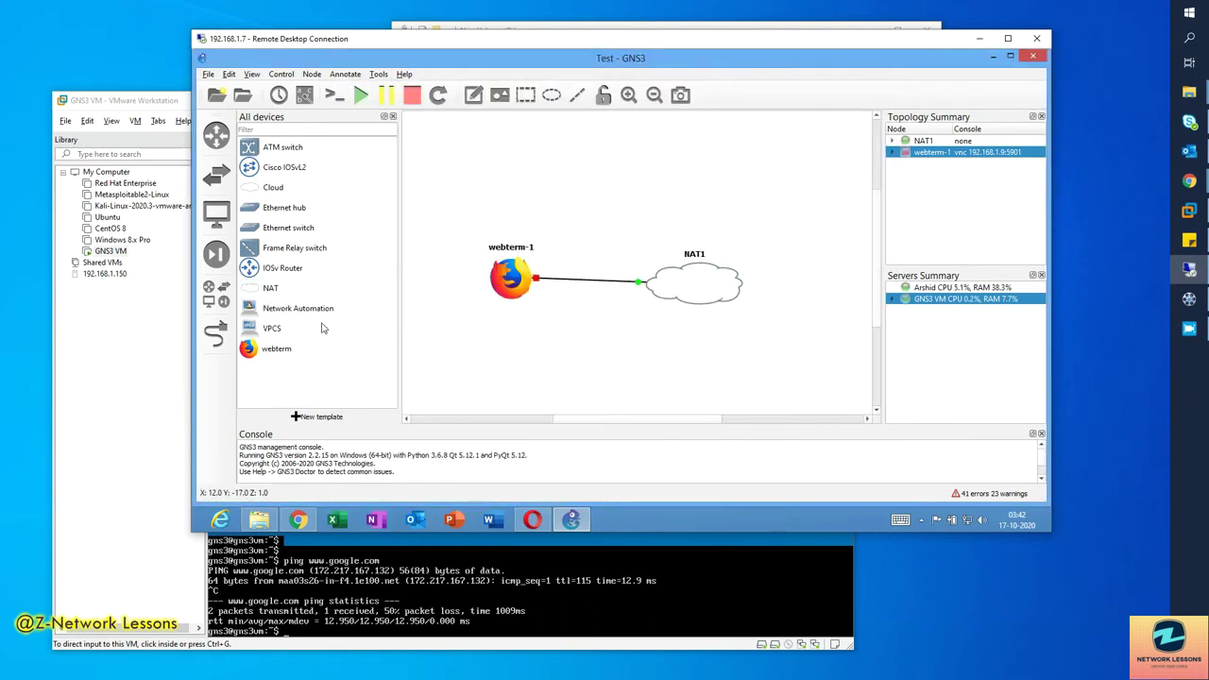
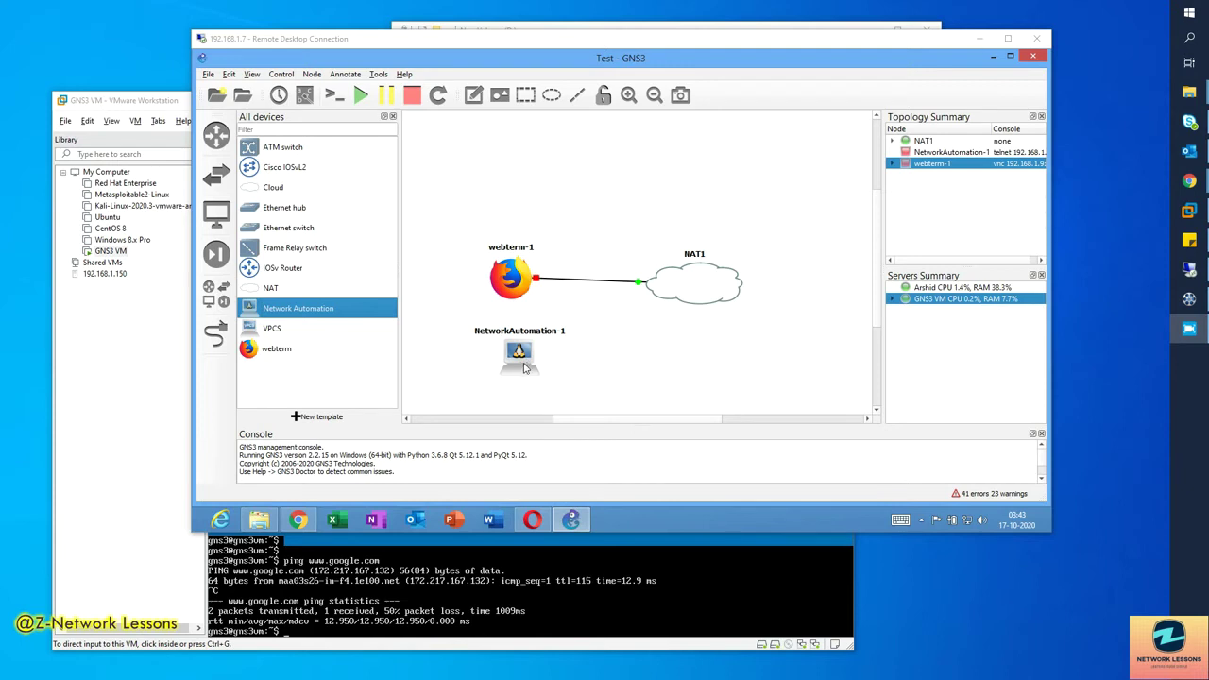
Try to link NetworkAutomation-1 to NAT1 while webterm-1 is still connected to it
left_click(213, 342)
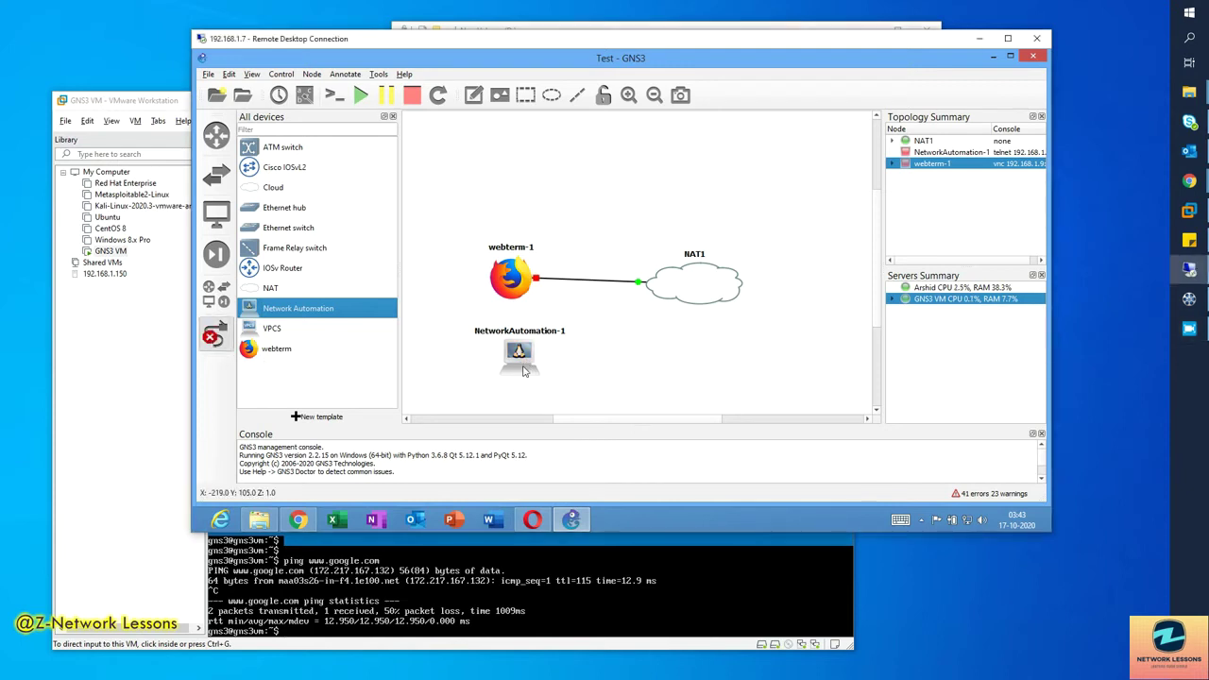
left_click(519, 362)
left_click(545, 376)
left_click(682, 284)
left_click(704, 294)
key("Return")
right_click(646, 293)
left_click(216, 338)
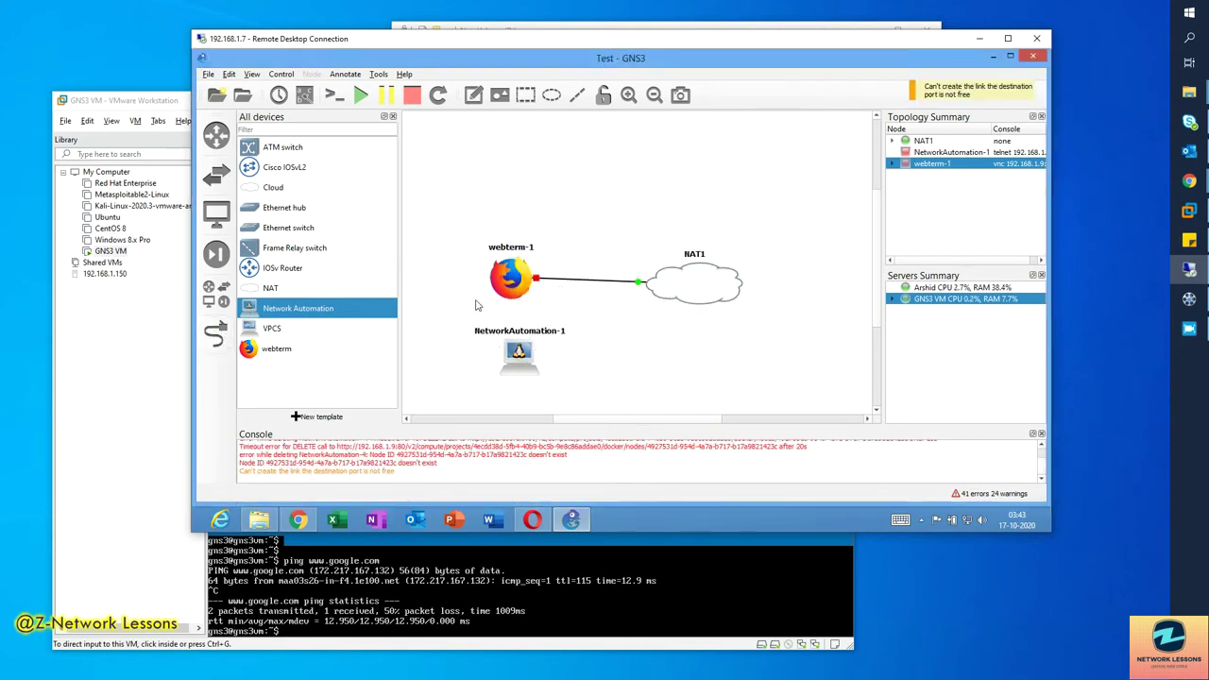
Delete the link between webterm-1 and NAT1, and link NetworkAutomation-1 to NAT1 instead
right_click(563, 279)
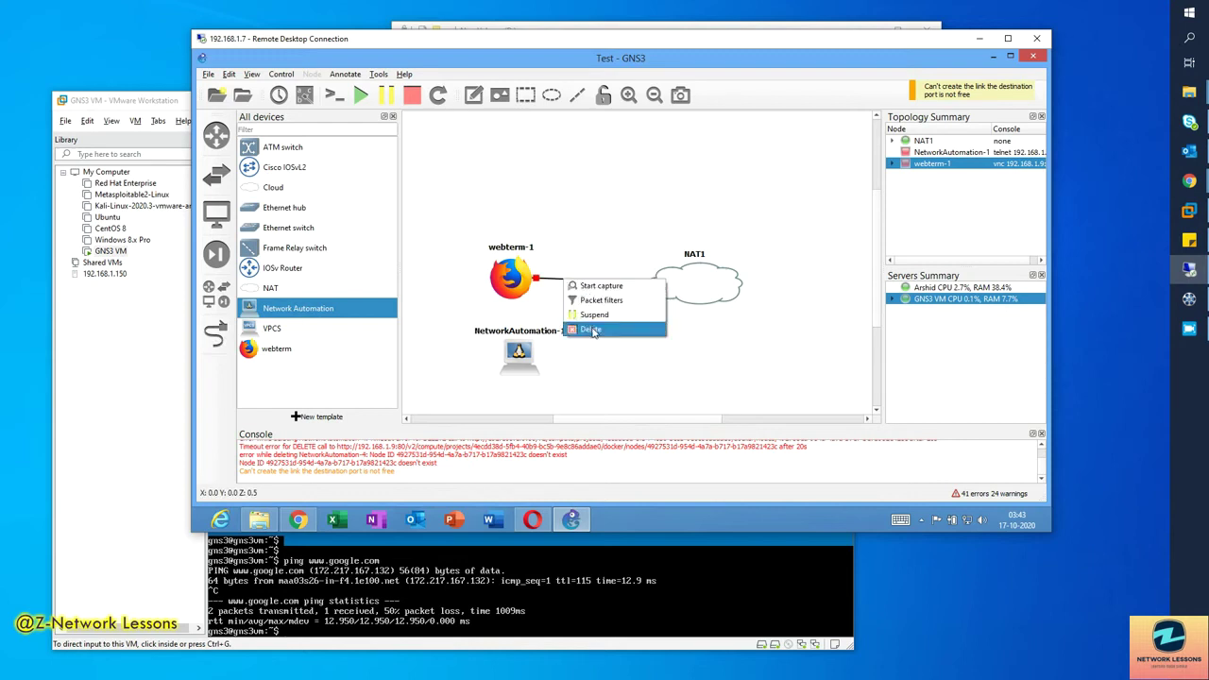
left_click(592, 331)
left_click(216, 338)
left_click(532, 354)
left_click(587, 366)
left_click(690, 293)
left_click(710, 303)
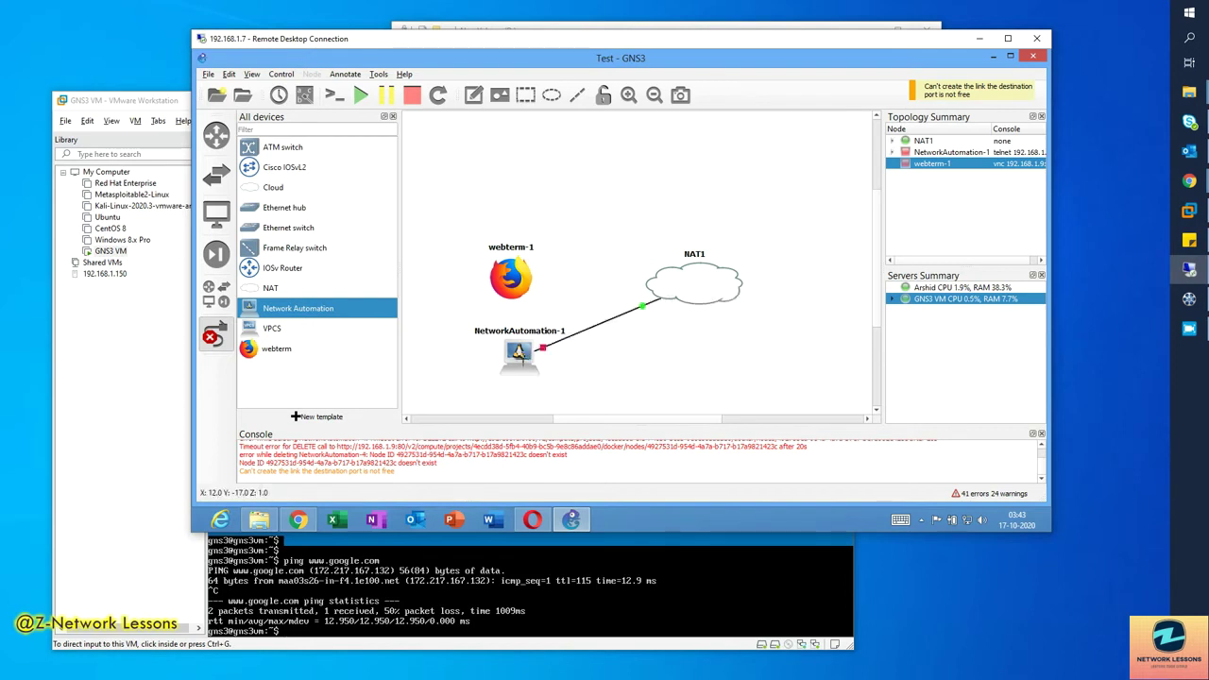
left_click(213, 336)
Edit NetworkAutomation-1's interfaces config to uncomment the DHCP lines for eth0, and save it
right_click(516, 360)
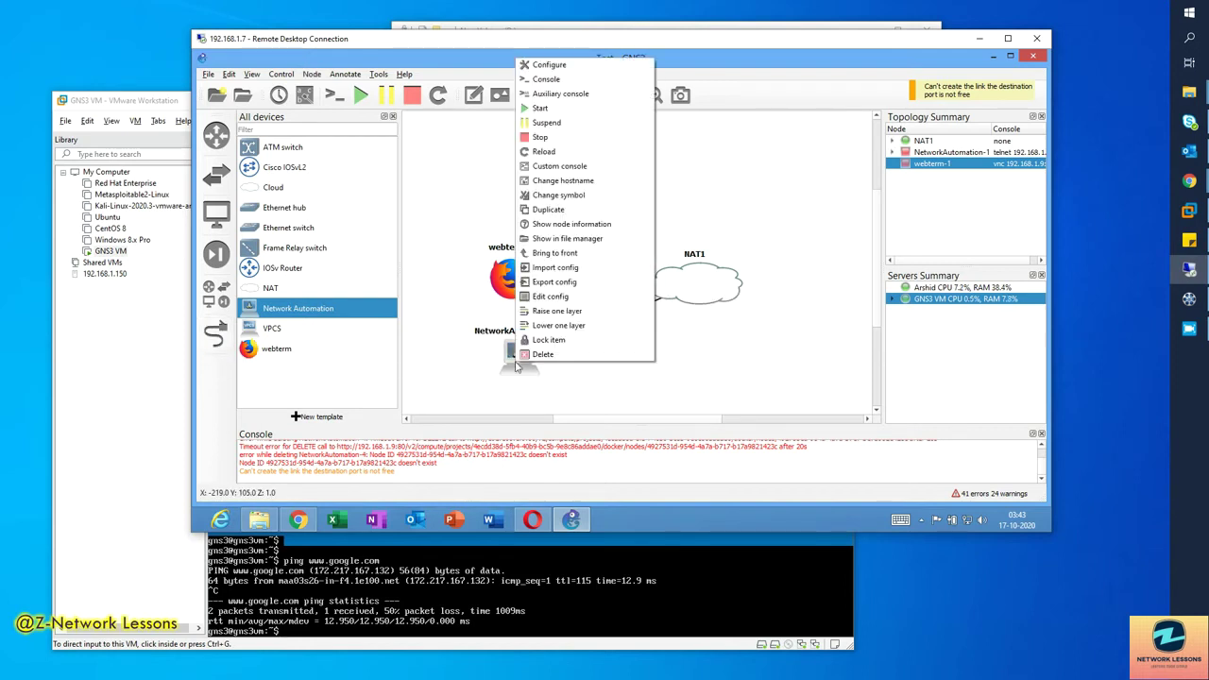
left_click(545, 296)
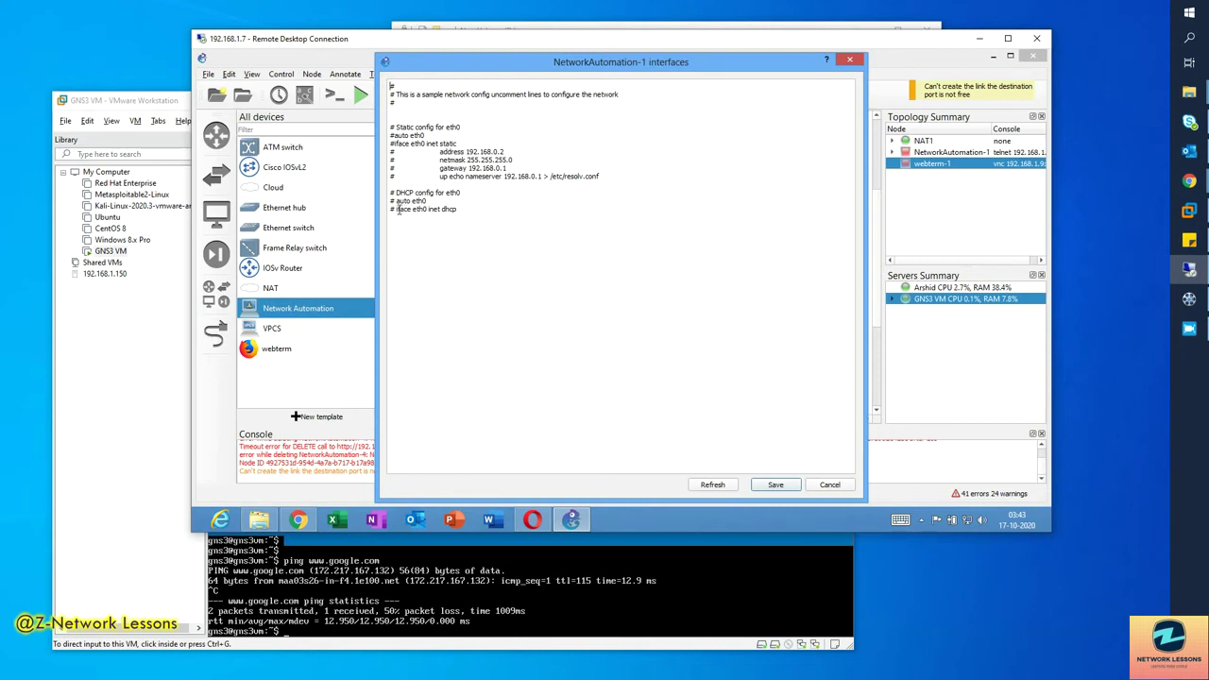
key("Delete")
key("shift+End")
key("Left")
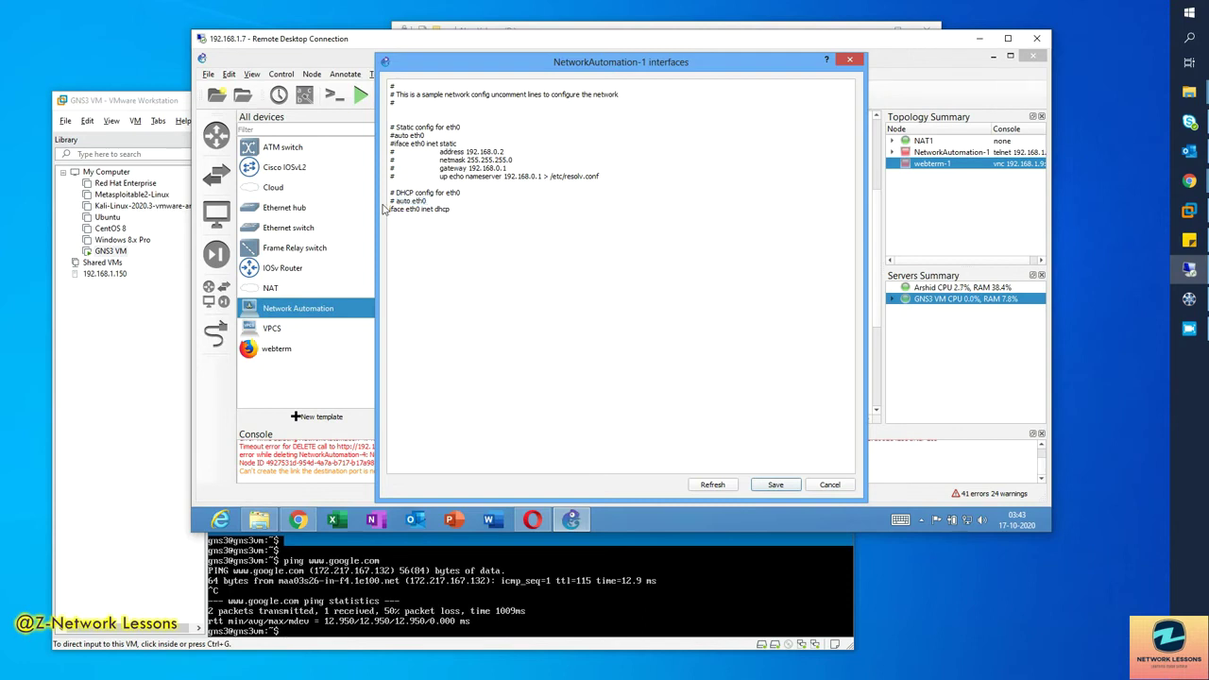
key("BackSpace")
key("BackSpace")
key("BackSpace")
key("BackSpace")
type("0")
key("Return")
left_click(773, 486)
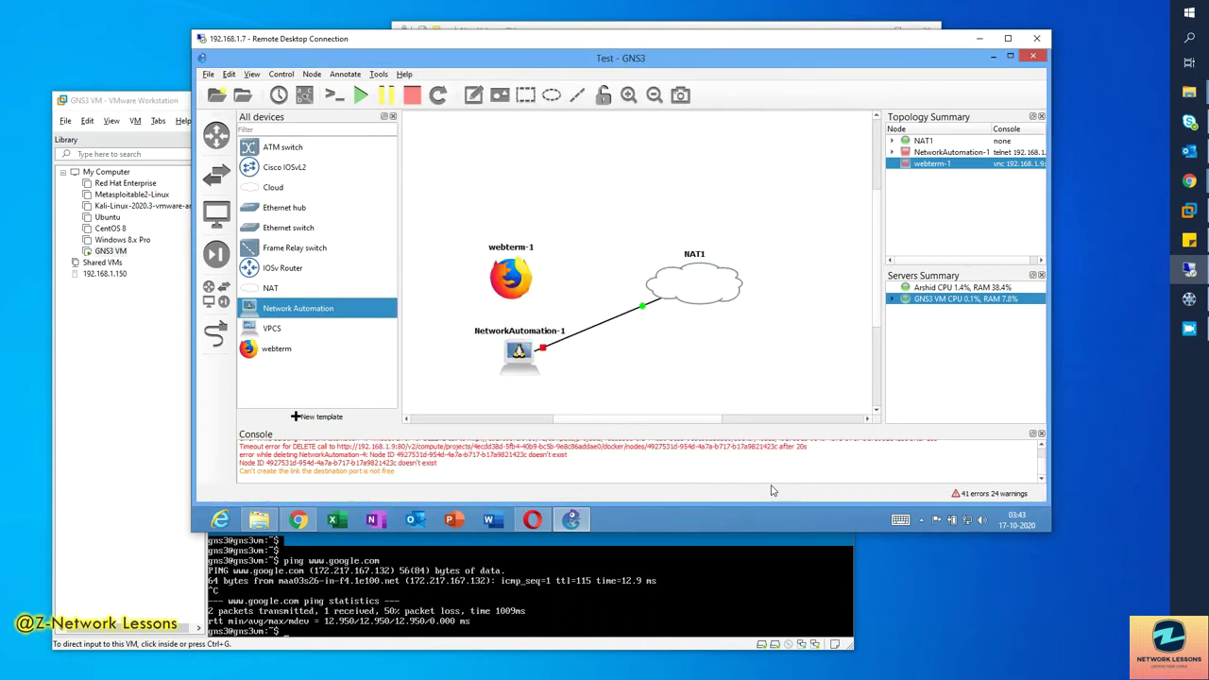
Start NetworkAutomation-1, move webterm-1 up and NetworkAutomation-1 level with NAT1, and open the NetworkAutomation-1 console
right_click(530, 359)
left_click(557, 106)
left_click_drag(522, 271, 543, 192)
left_click_drag(522, 354, 516, 286)
double_click(514, 288)
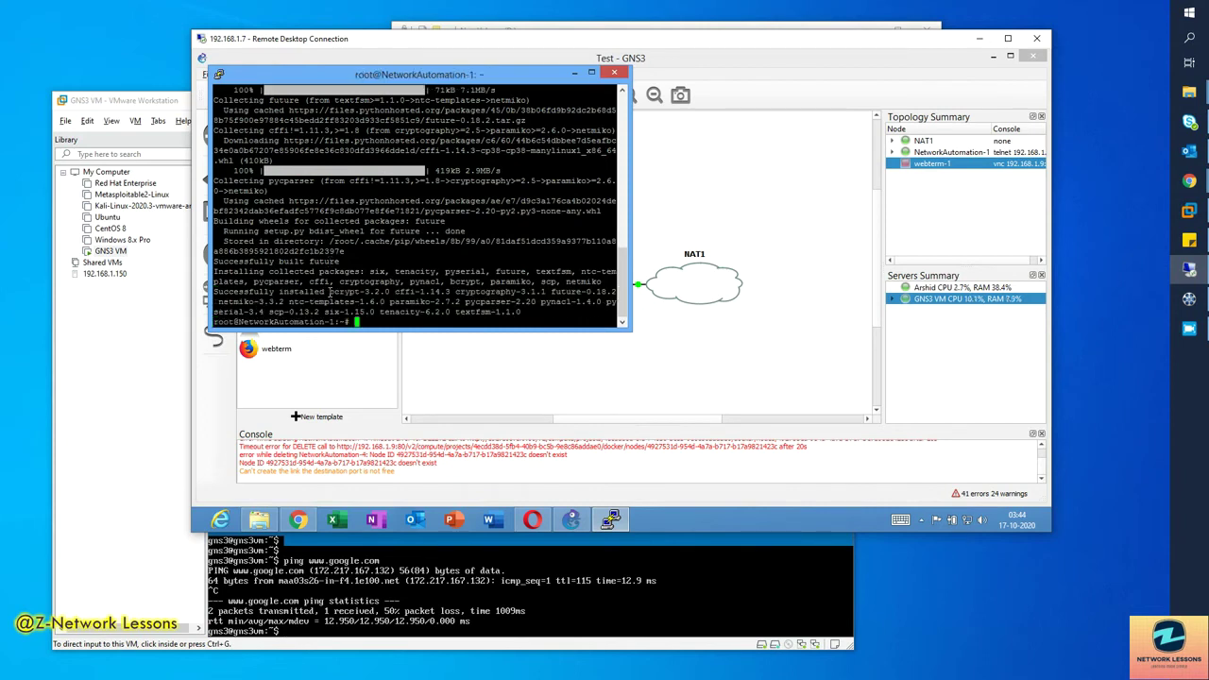
Check the installed Python version in the NetworkAutomation-1 console with python --version
key("Return")
key("Return")
key("Return")
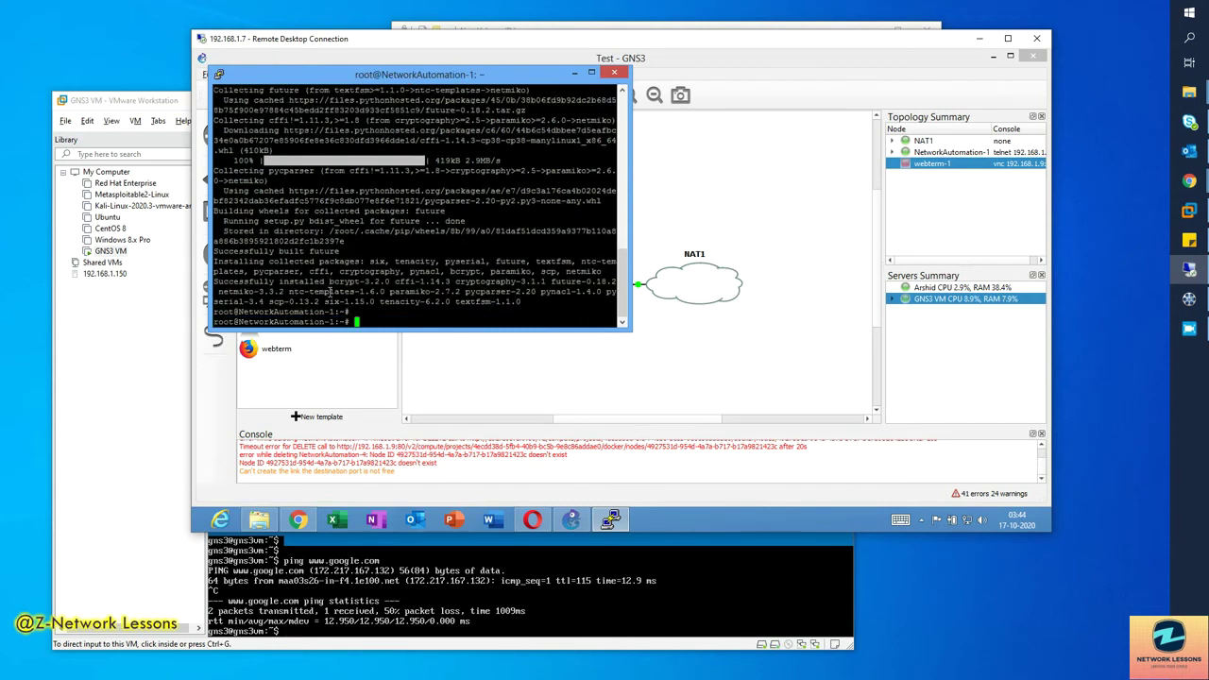
type("python ")
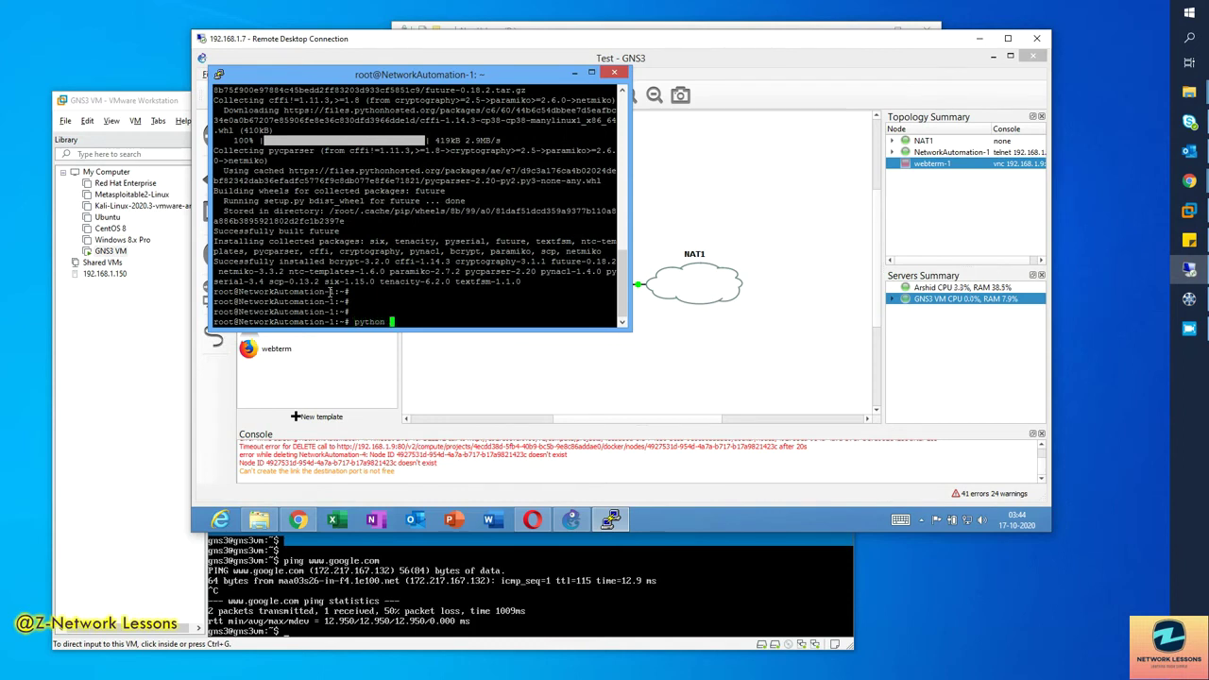
type("--version")
key("Return")
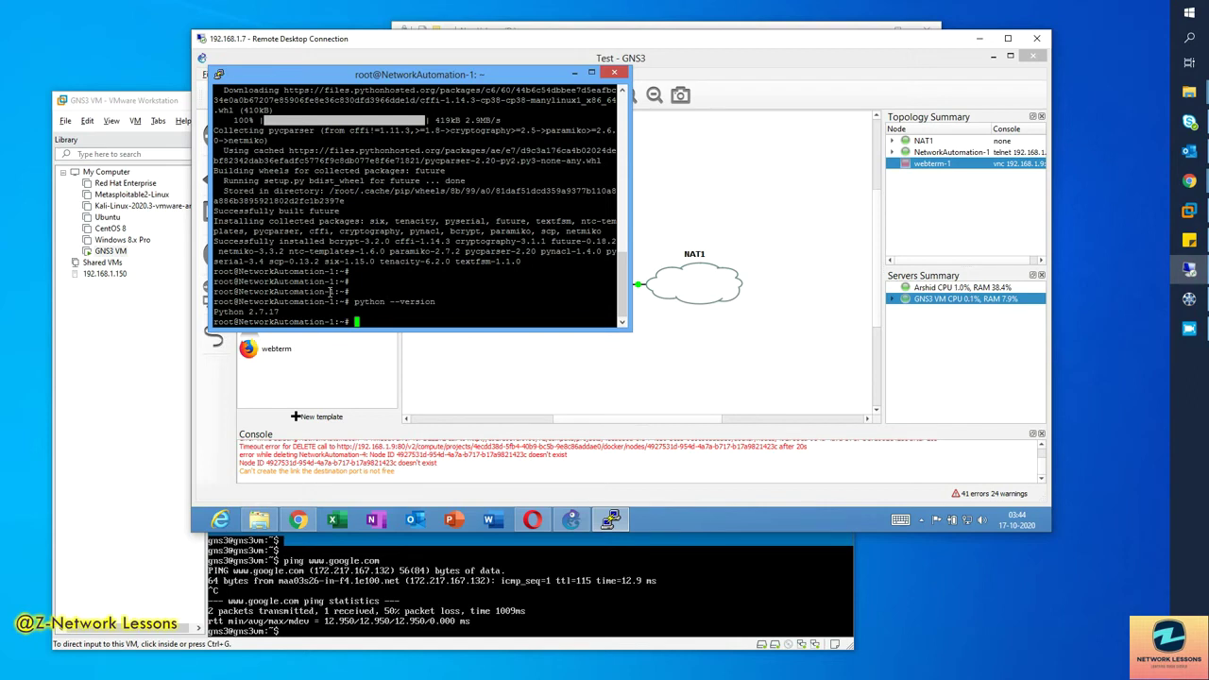
Run ifconfig on NetworkAutomation-1 and test internet access by pinging 8.8.8.8, stopping after a few replies
type("ifconfig")
key("Return")
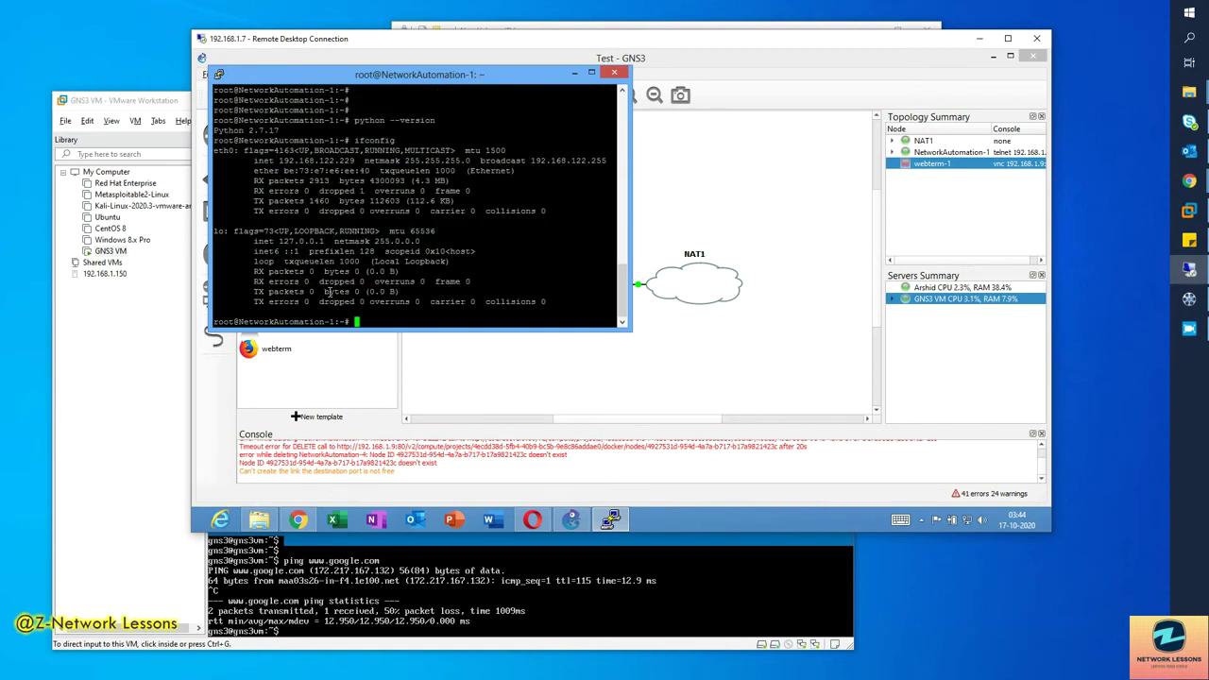
type("ping 8.8.8.8")
key("Return")
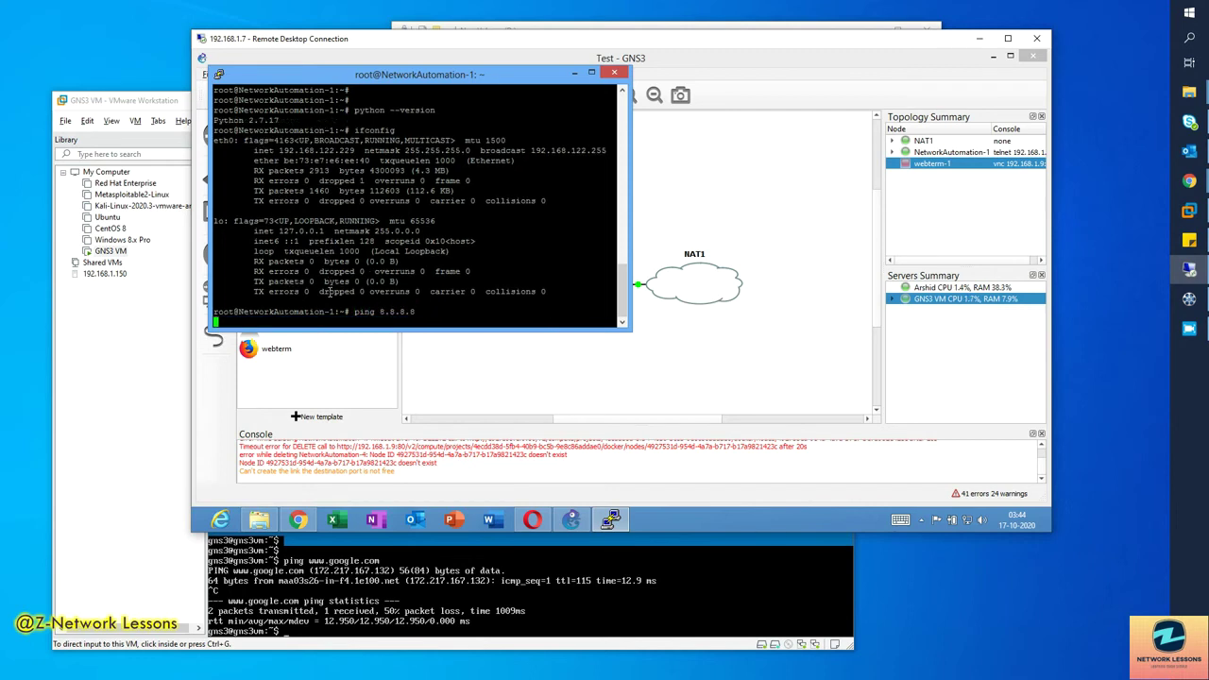
key("ctrl+c")
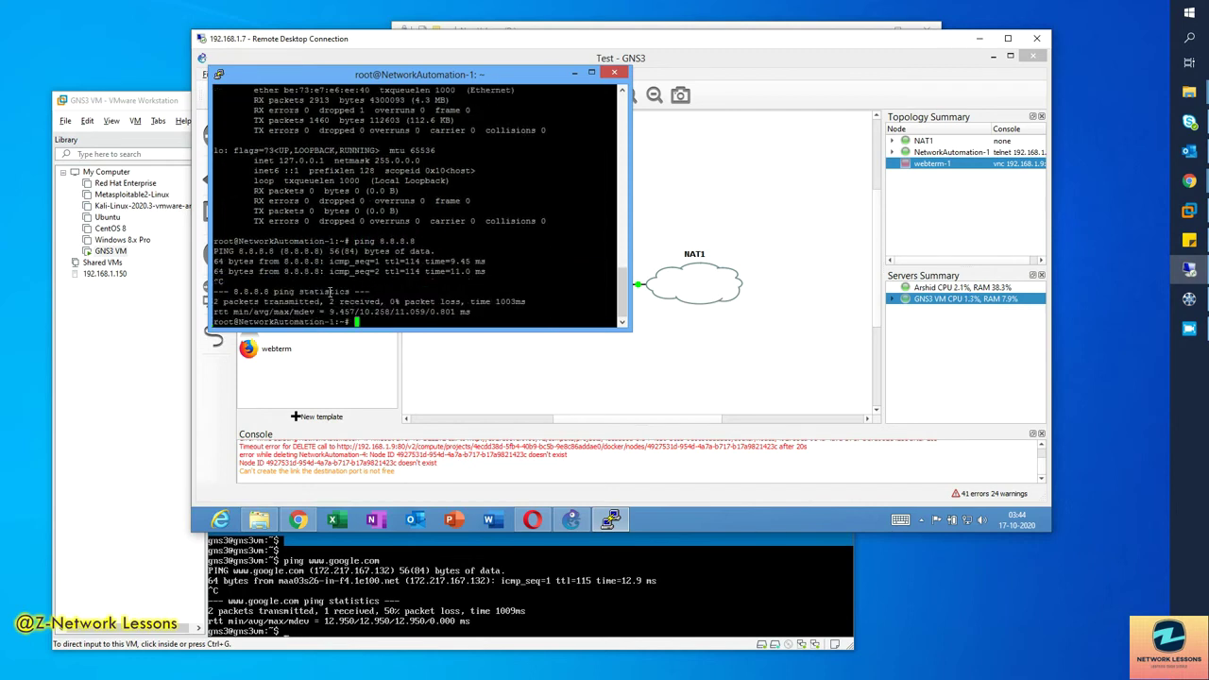
Close the NetworkAutomation-1 console window and stop the node
left_click(615, 75)
left_click(634, 331)
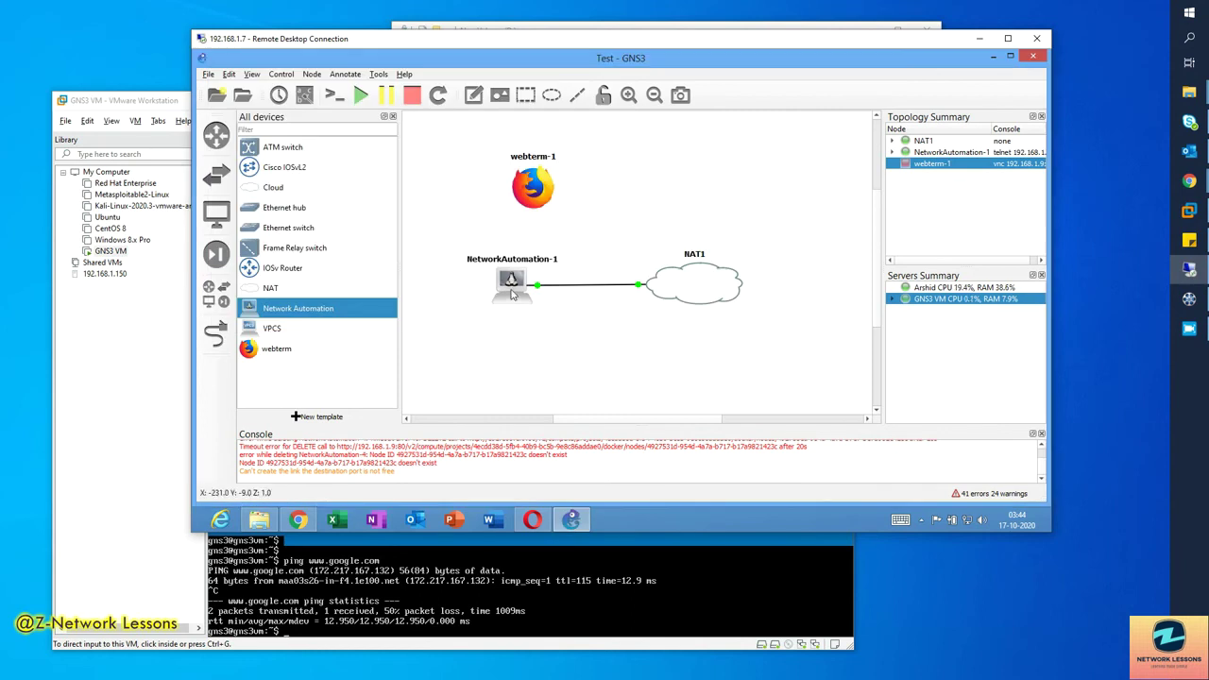
mouse_move(512, 293)
right_click(524, 285)
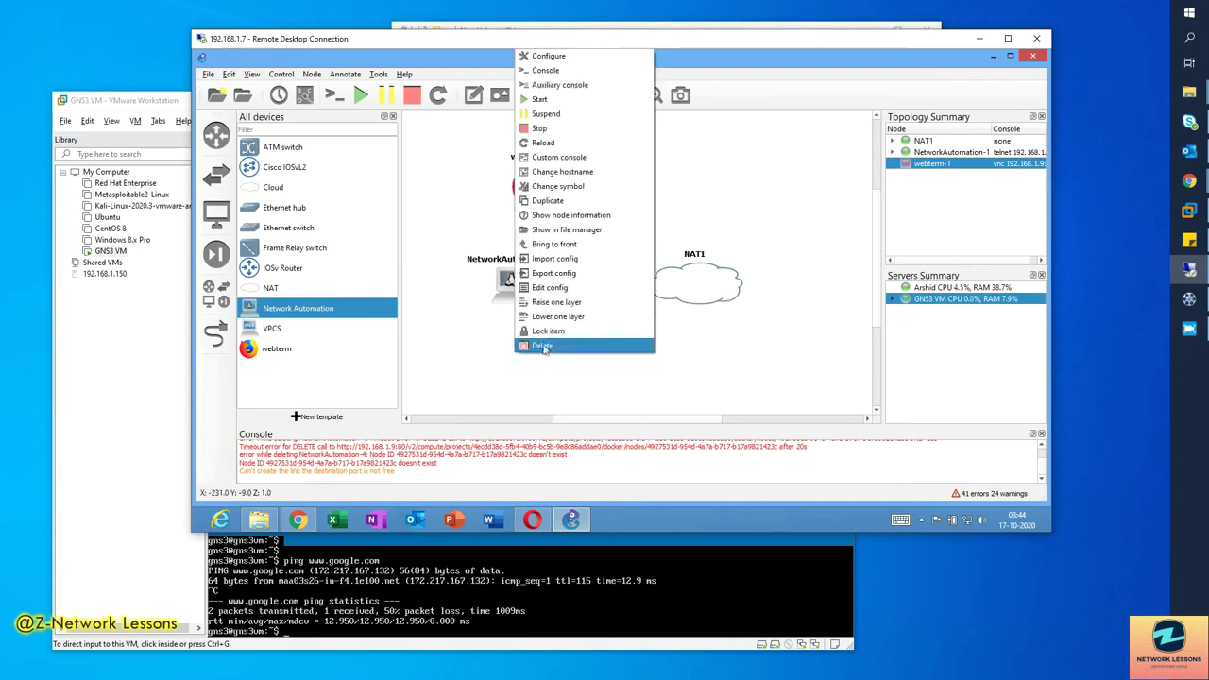
left_click(543, 143)
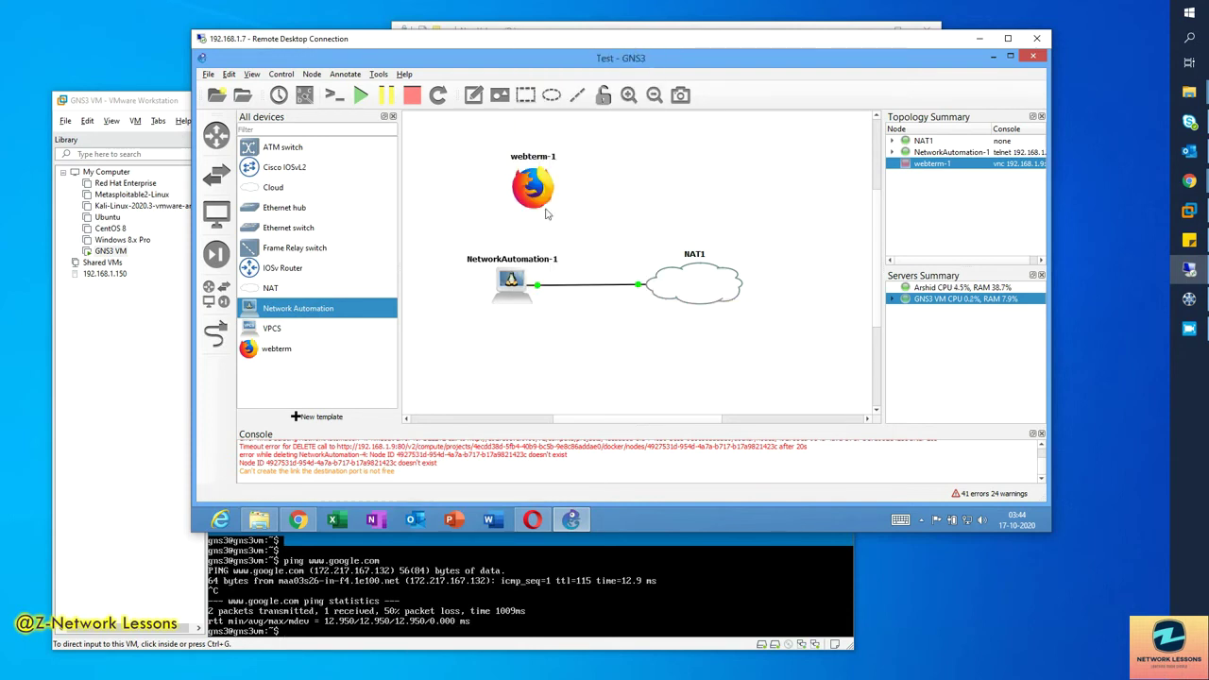
Permanently delete the NetworkAutomation-1 and webterm-1 nodes from the topology
right_click(523, 285)
left_click(537, 346)
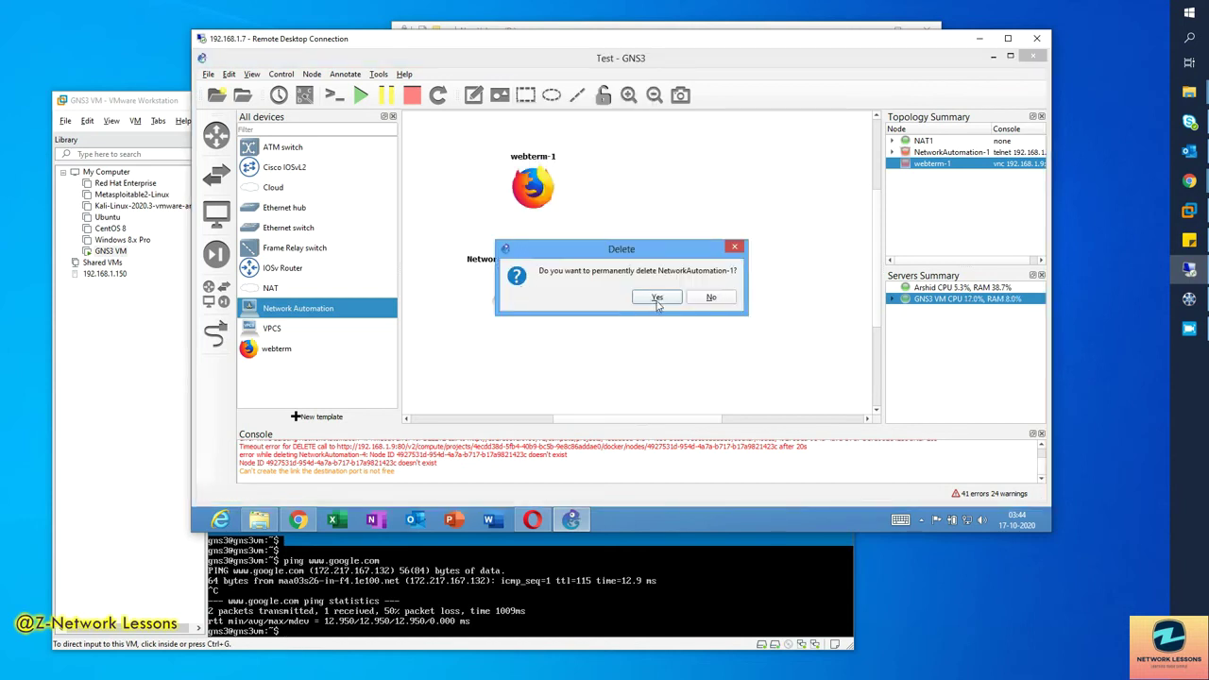
left_click(656, 300)
right_click(534, 189)
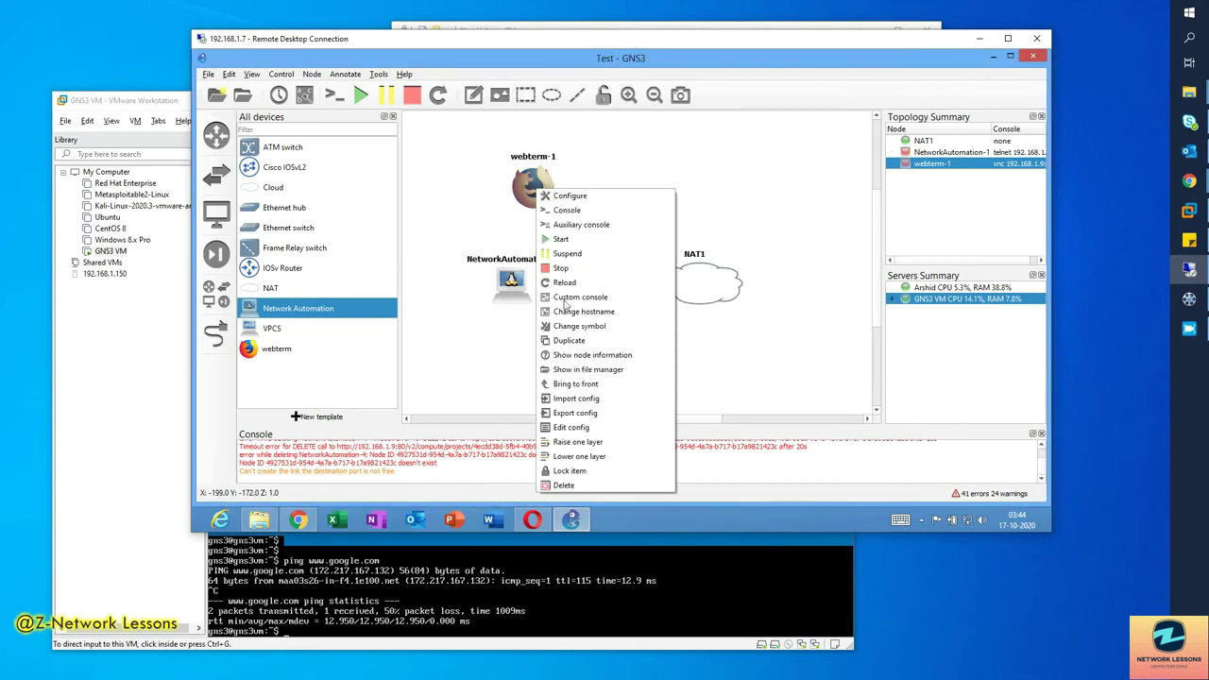
left_click(574, 482)
left_click(626, 299)
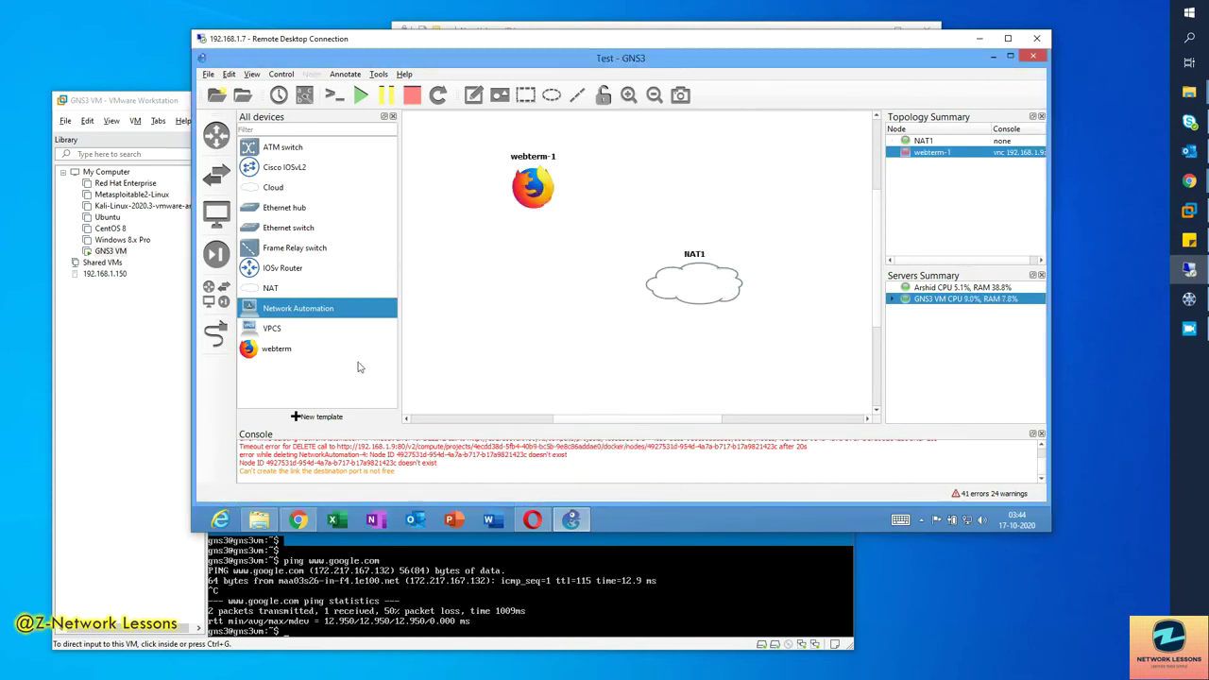
Start a new template from the GNS3 server's appliances and expand the Guests category
left_click(298, 419)
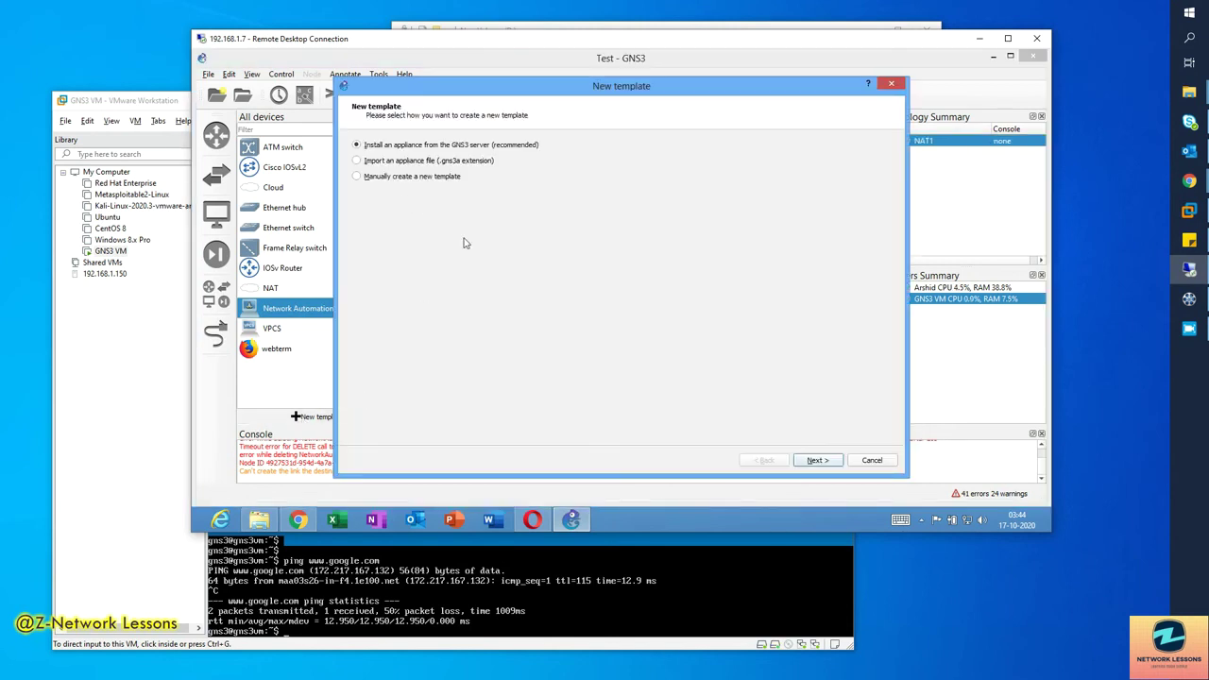
left_click(808, 461)
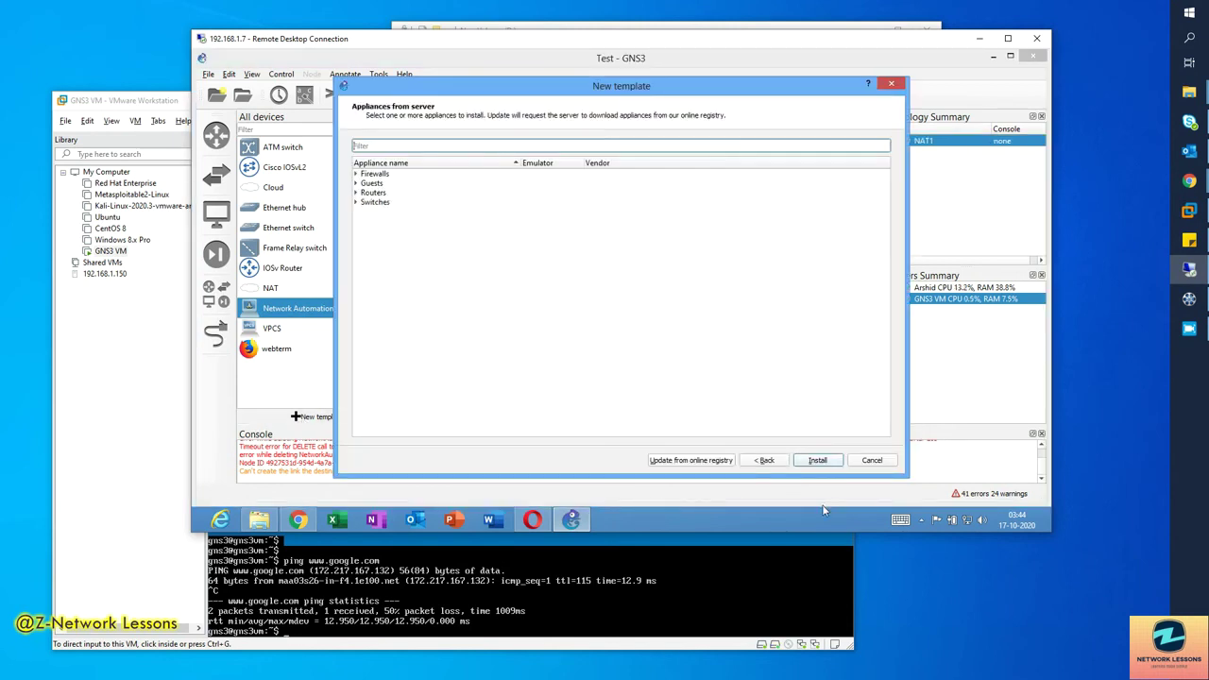
left_click(816, 461)
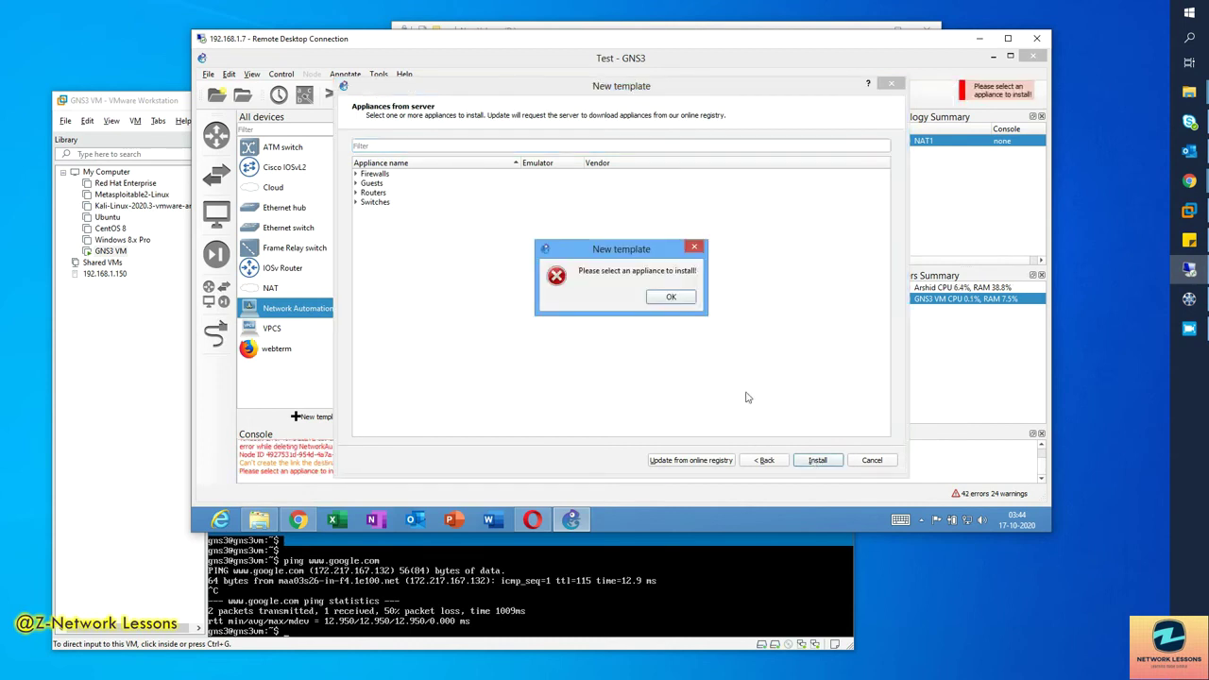
left_click(682, 299)
left_click(357, 183)
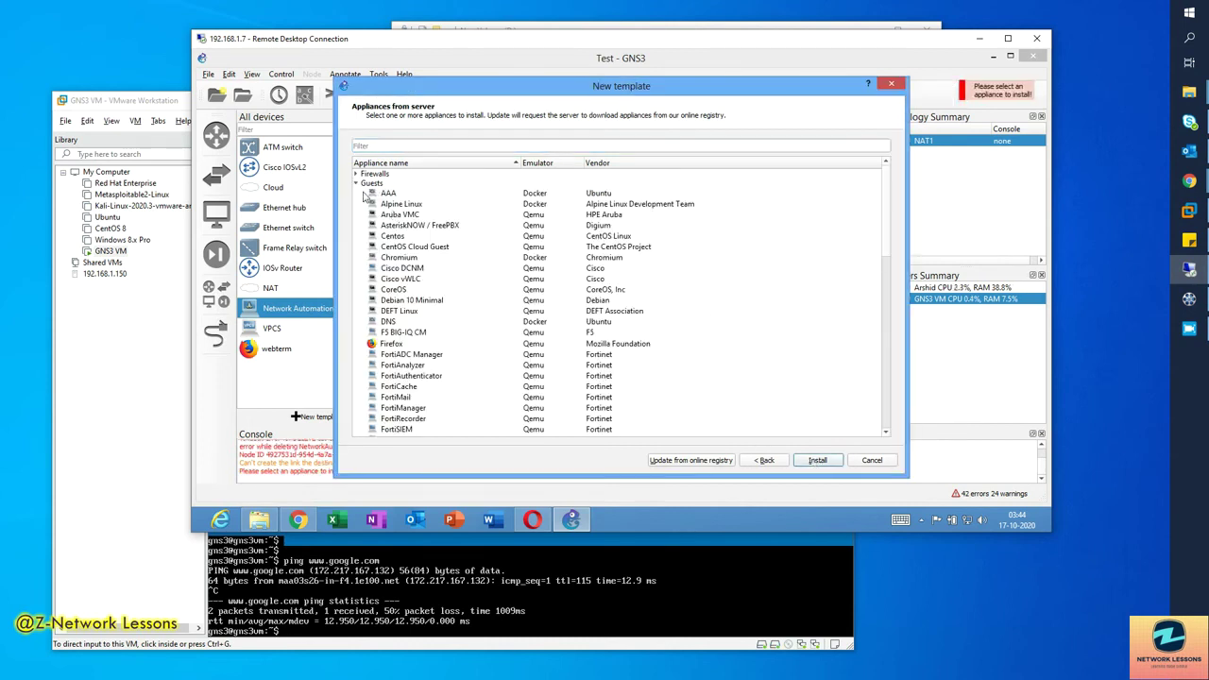
Browse the guest appliances and their emulators, and select the Tiny Core Linux appliance
left_click(413, 323)
scroll(452, 338, "down", 5)
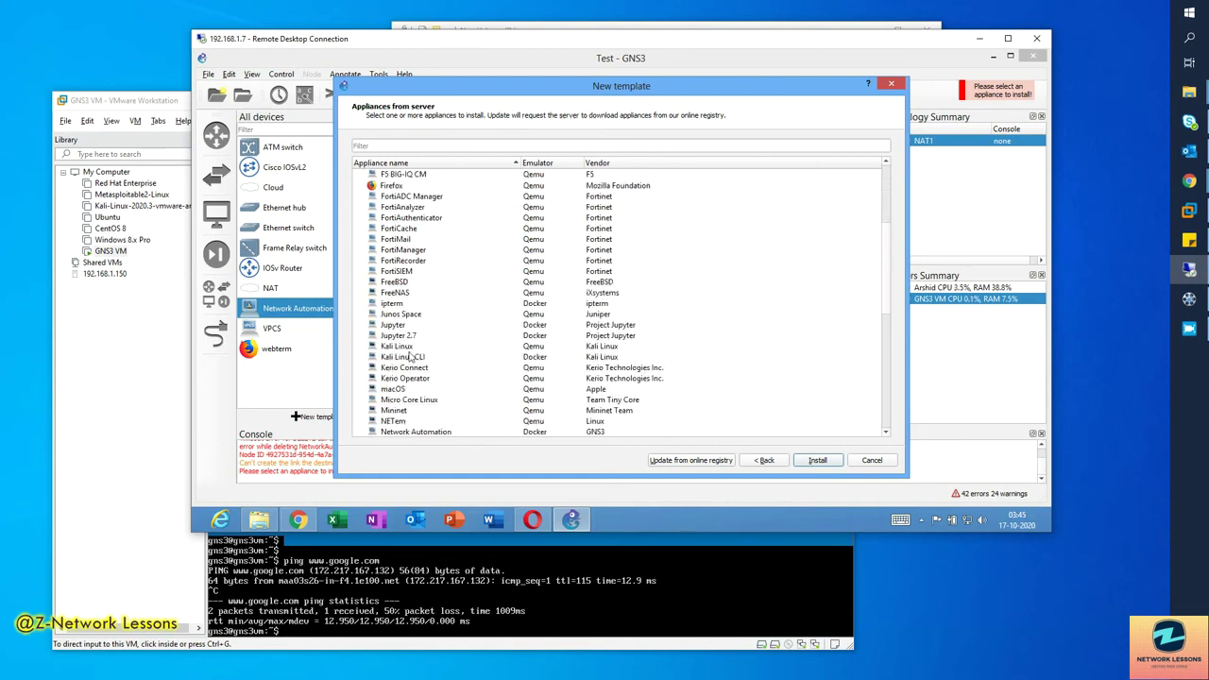
left_click(408, 348)
scroll(451, 366, "down", 2)
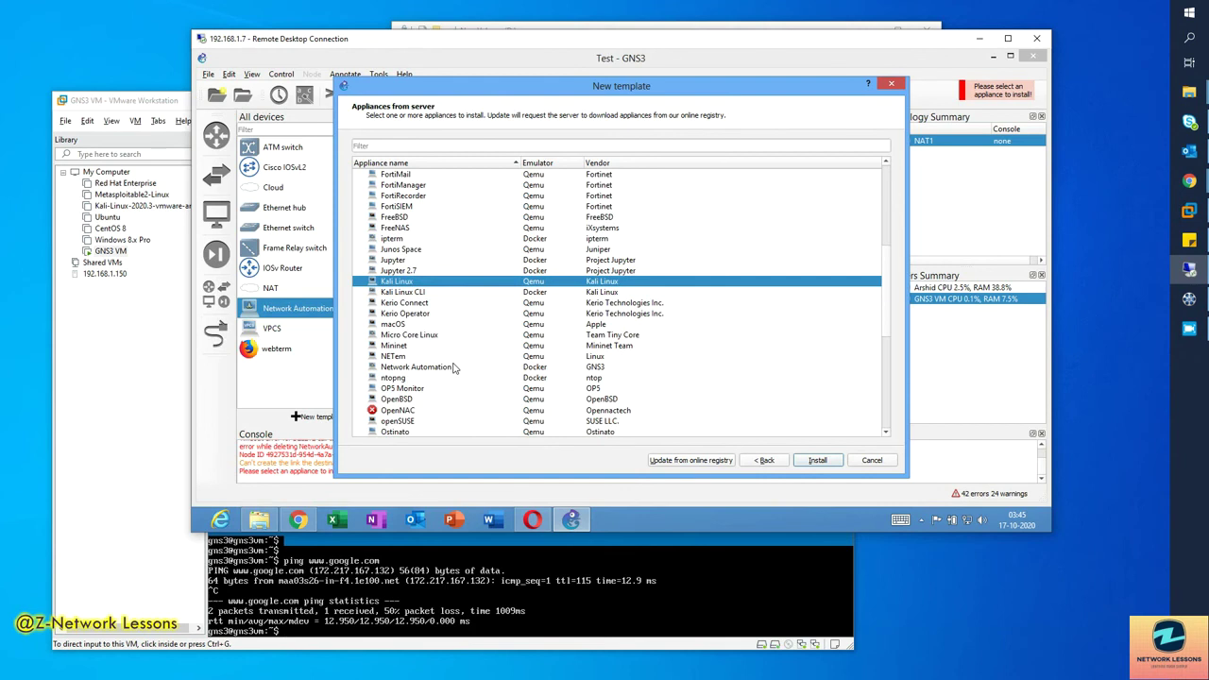
left_click(408, 367)
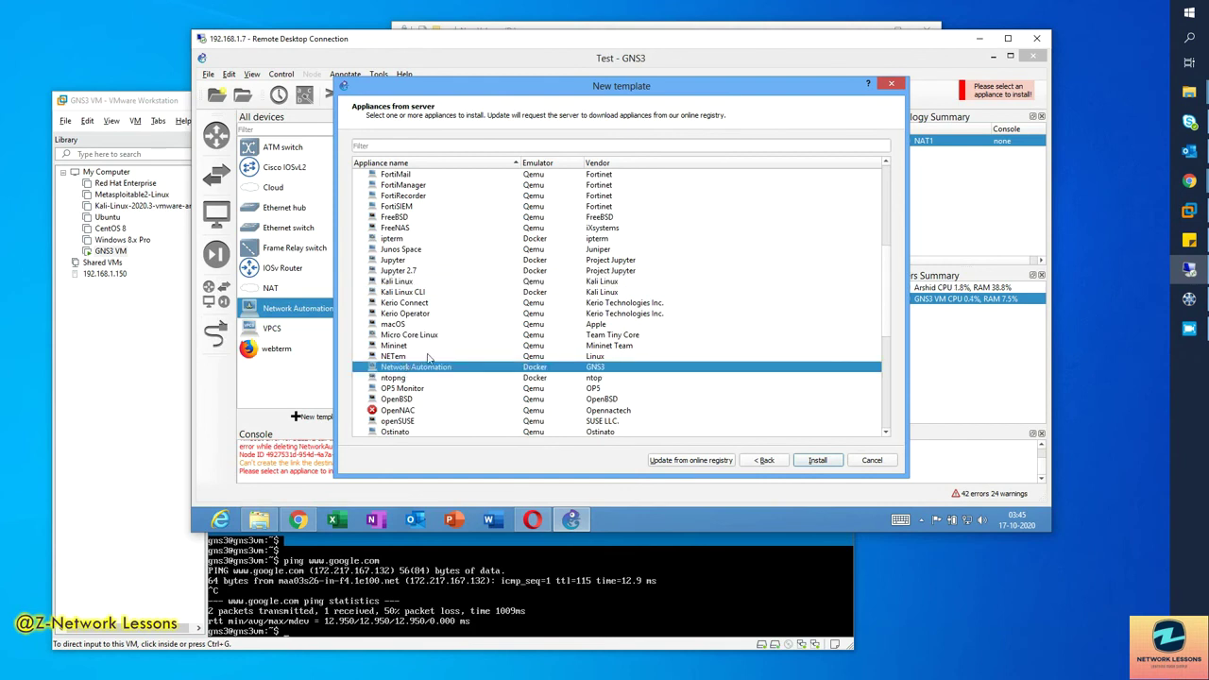
scroll(426, 357, "down", 2)
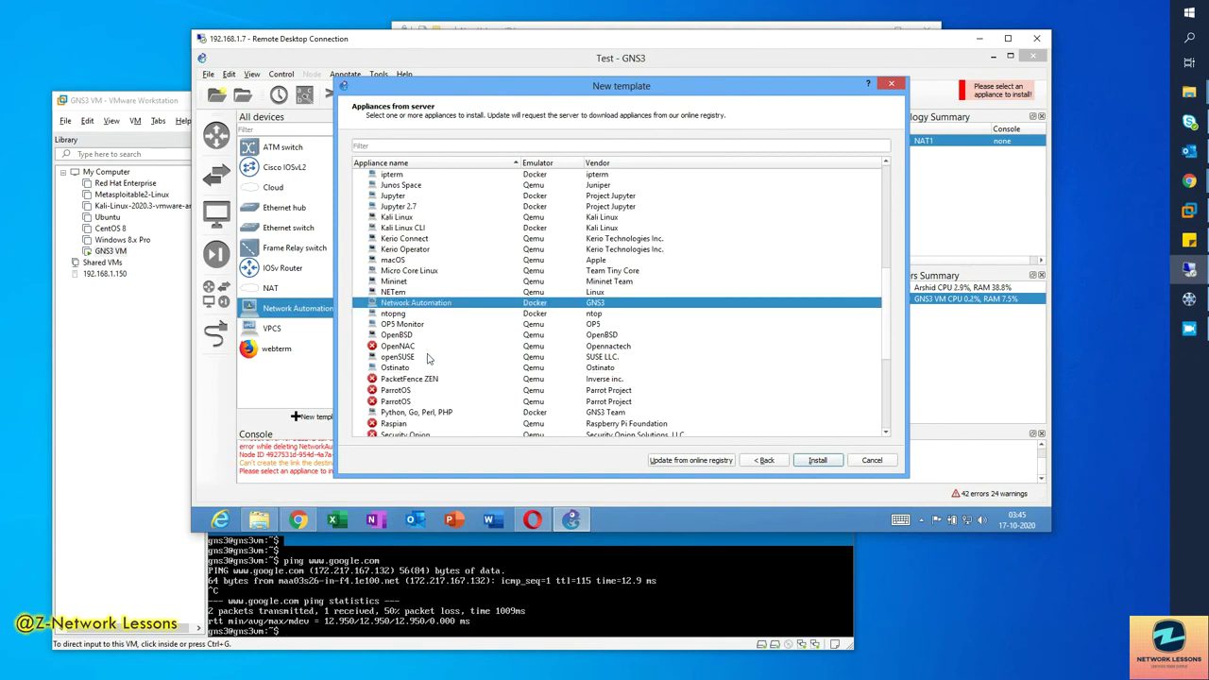
scroll(427, 357, "down", 4)
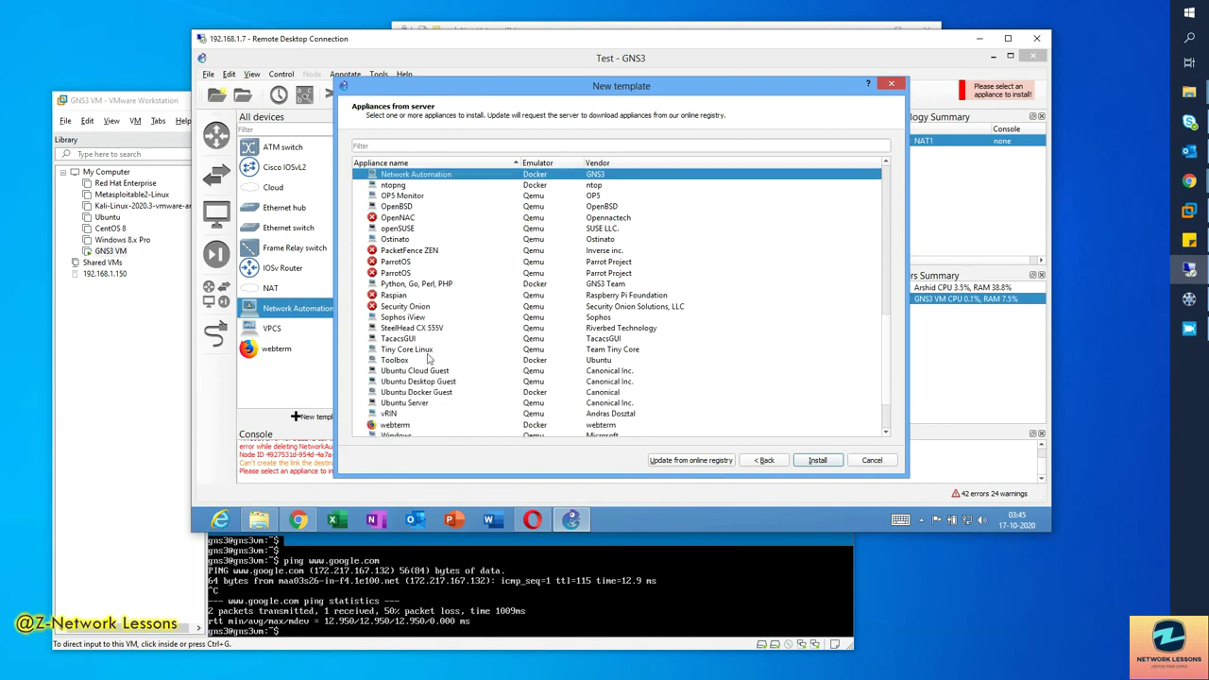
left_click(421, 351)
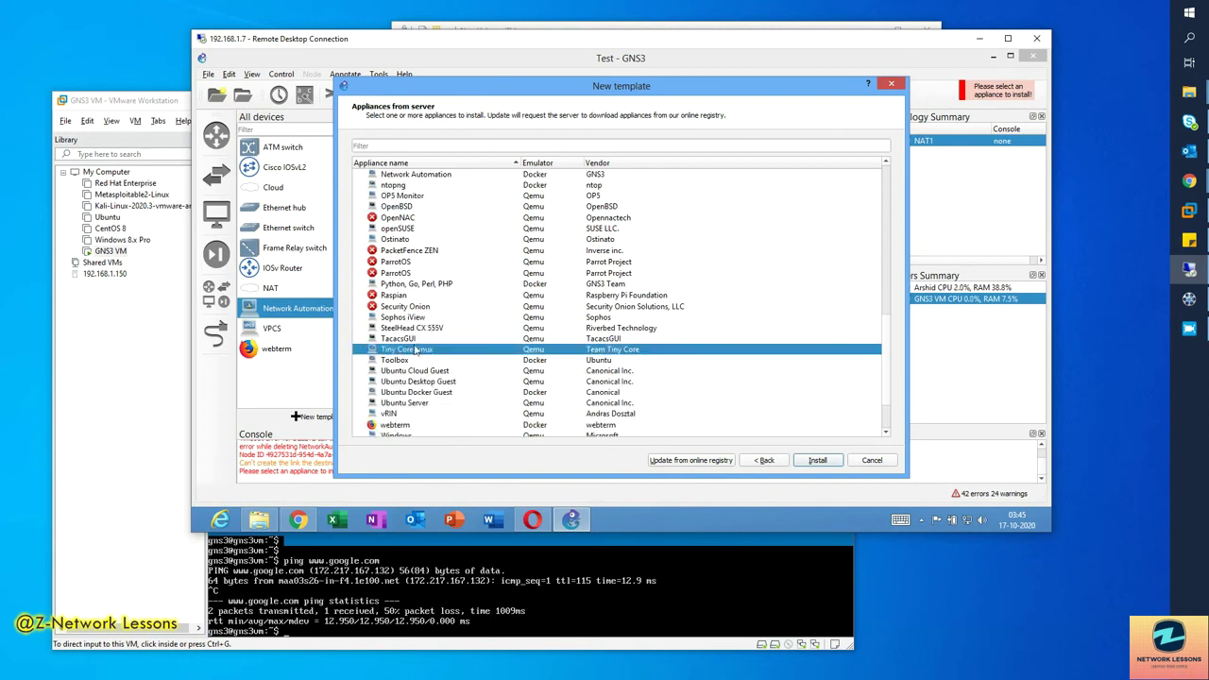
Try to install Tiny Core Linux on the remote server GNS3 VM with the /usr/bin/qemu-system-i386 (v3.1.0) binary
left_click(808, 463)
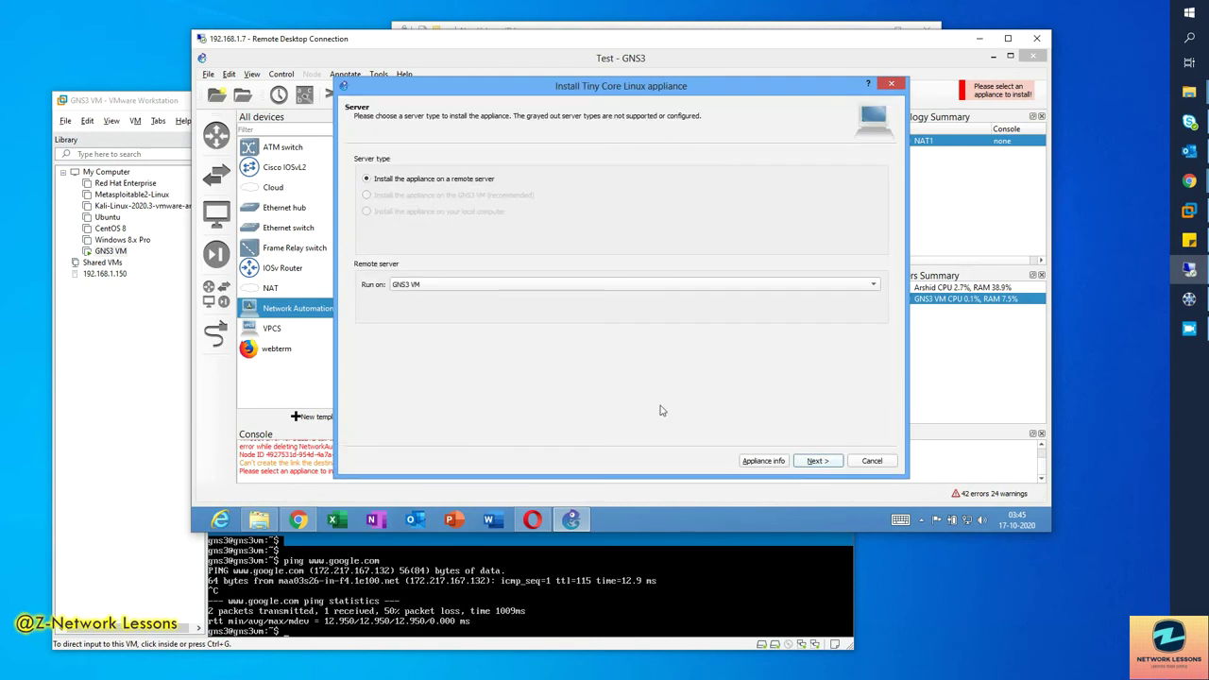
left_click(818, 462)
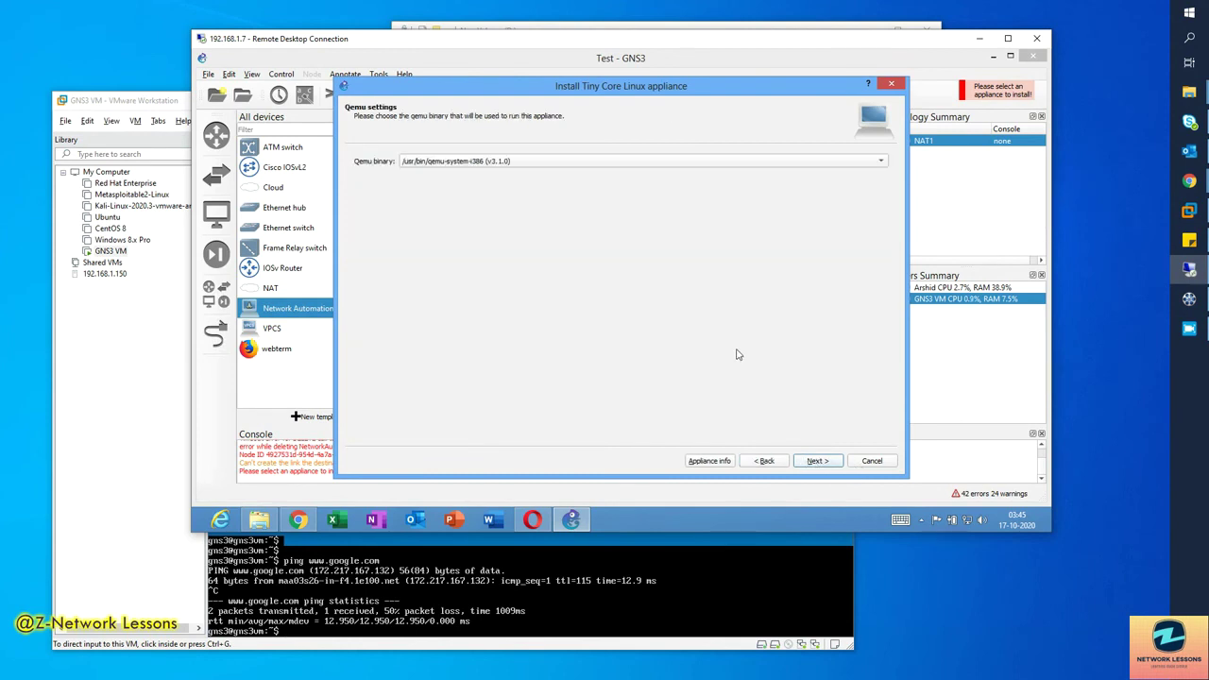
left_click(812, 462)
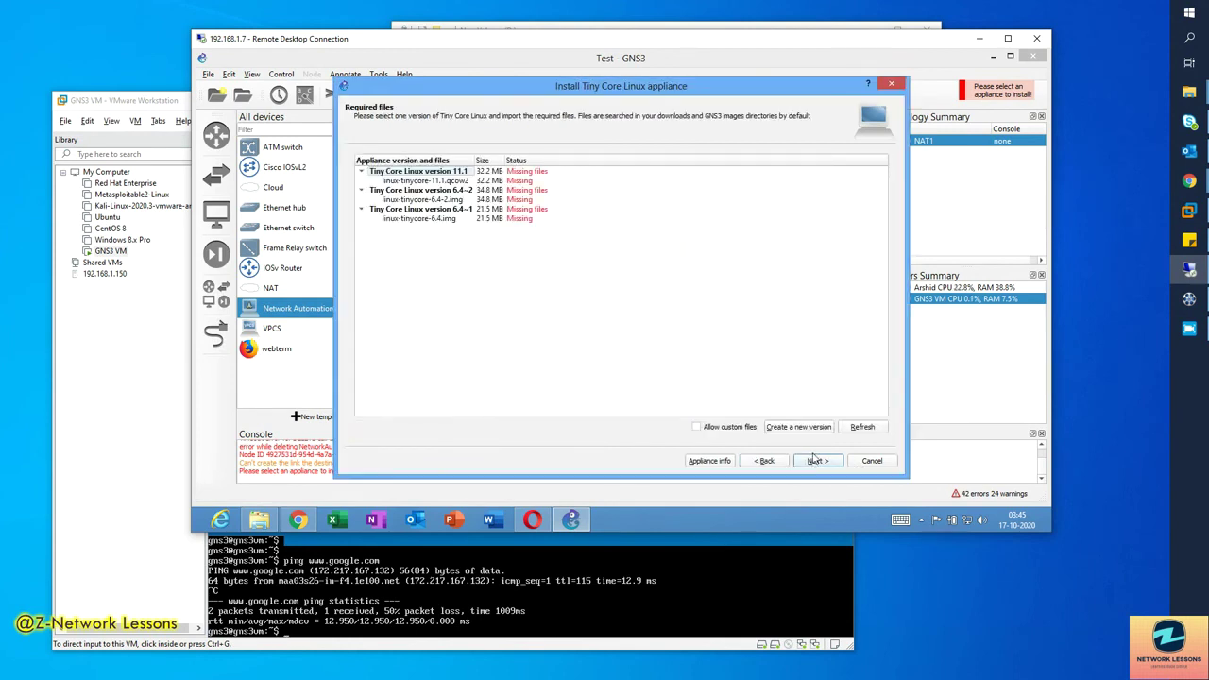
Examine the image files required for each Tiny Core Linux version, widening the file name column
left_click(389, 217)
left_click(398, 200)
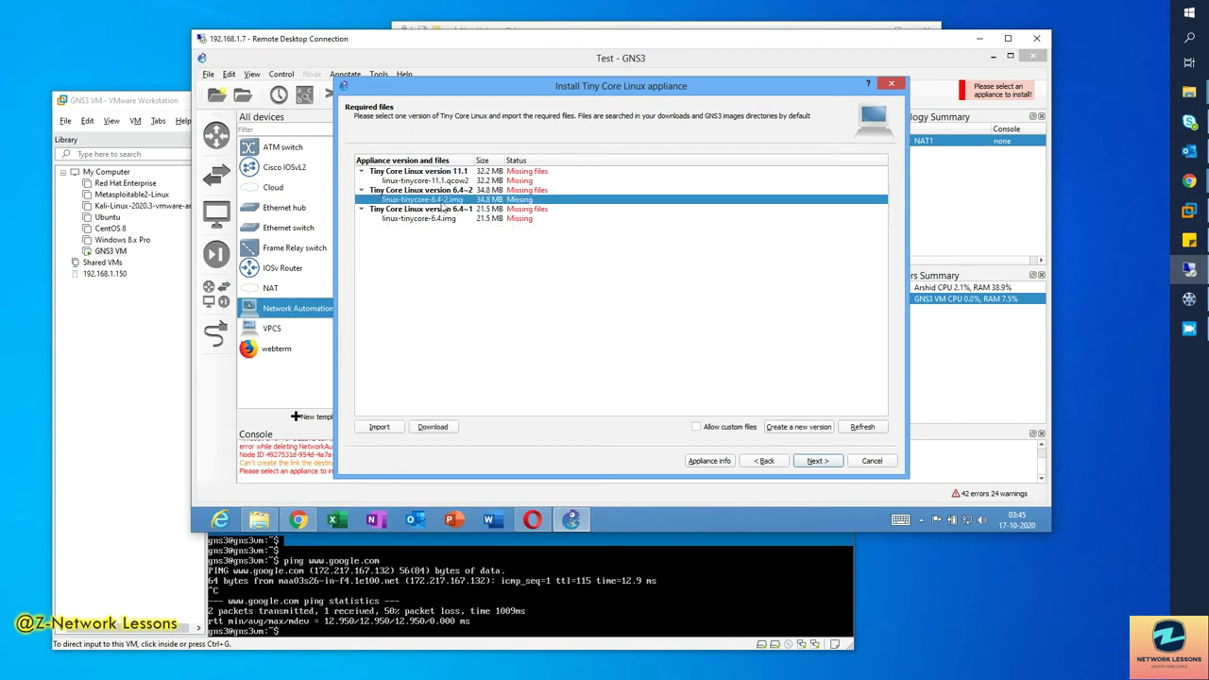
left_click(429, 180)
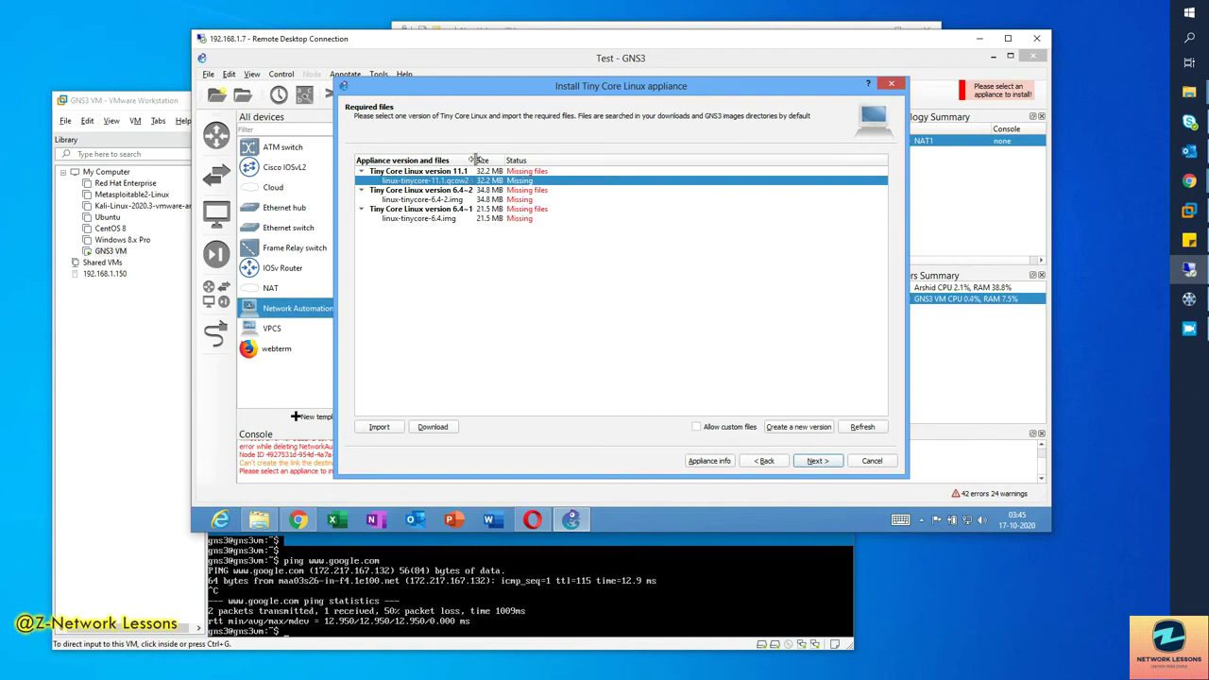
left_click_drag(475, 162, 499, 161)
Switch to Chrome, search for "tiny core download", and download the TinyCore ISO from the tinycorelinux.net downloads page
left_click(297, 519)
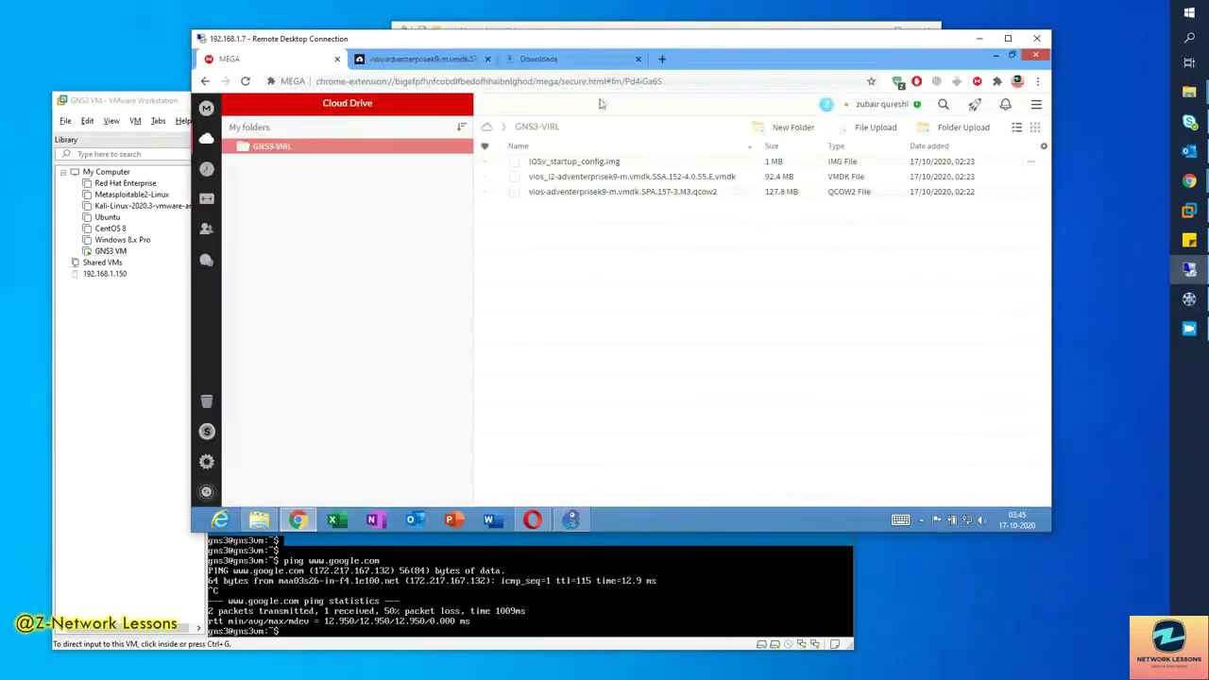
left_click(543, 63)
left_click(541, 78)
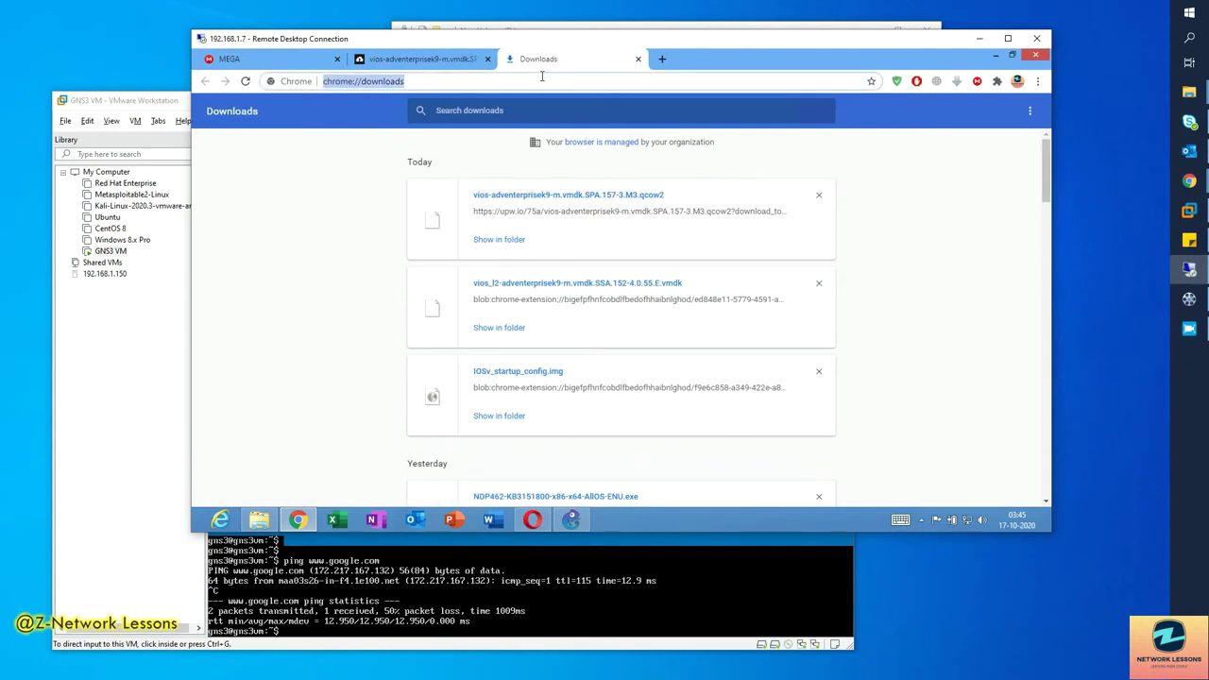
type("tiny core download")
key("Return")
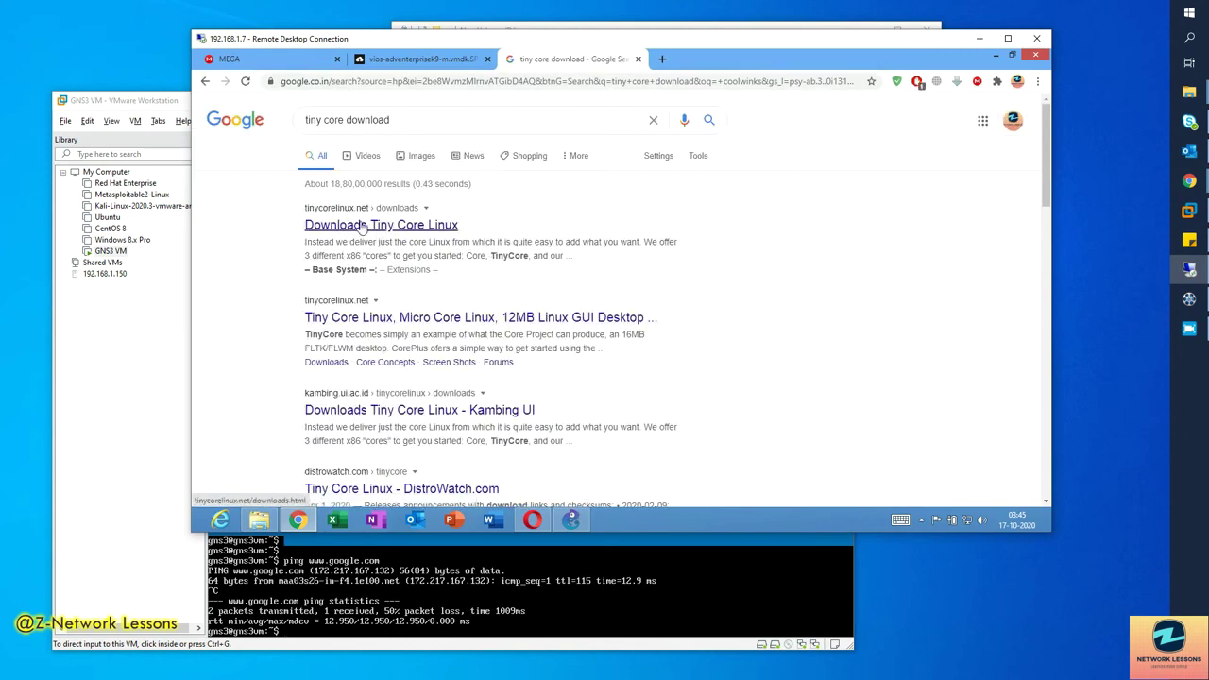
left_click(363, 227)
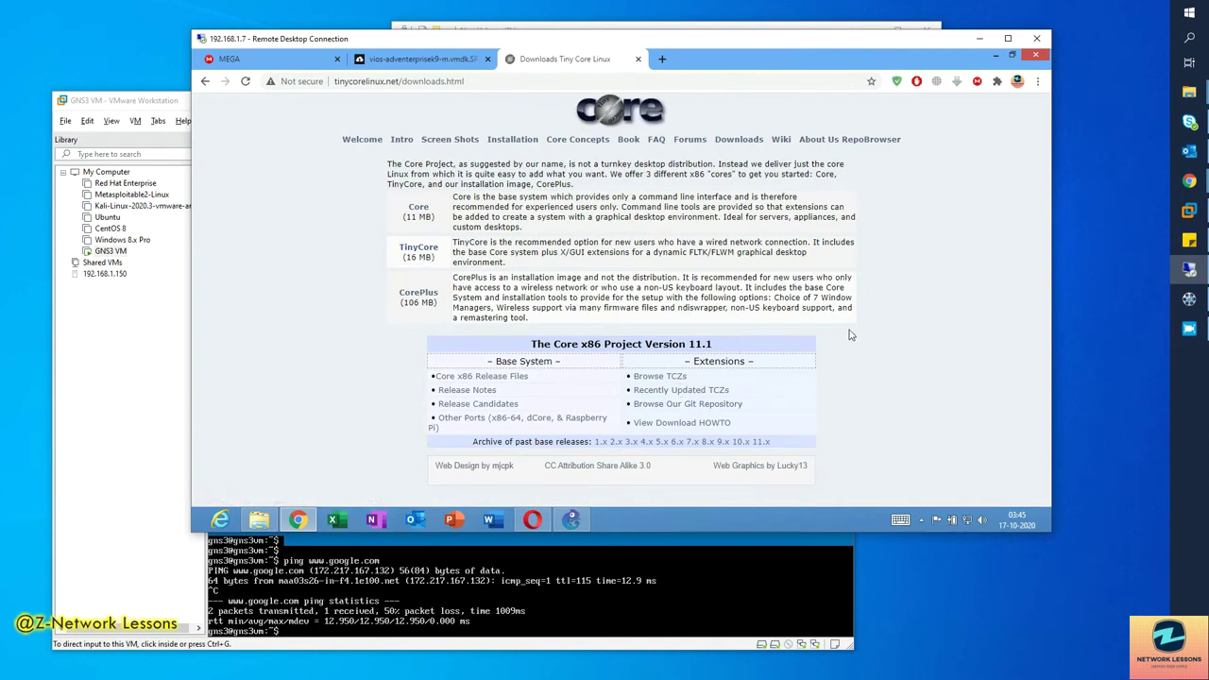
left_click(418, 255)
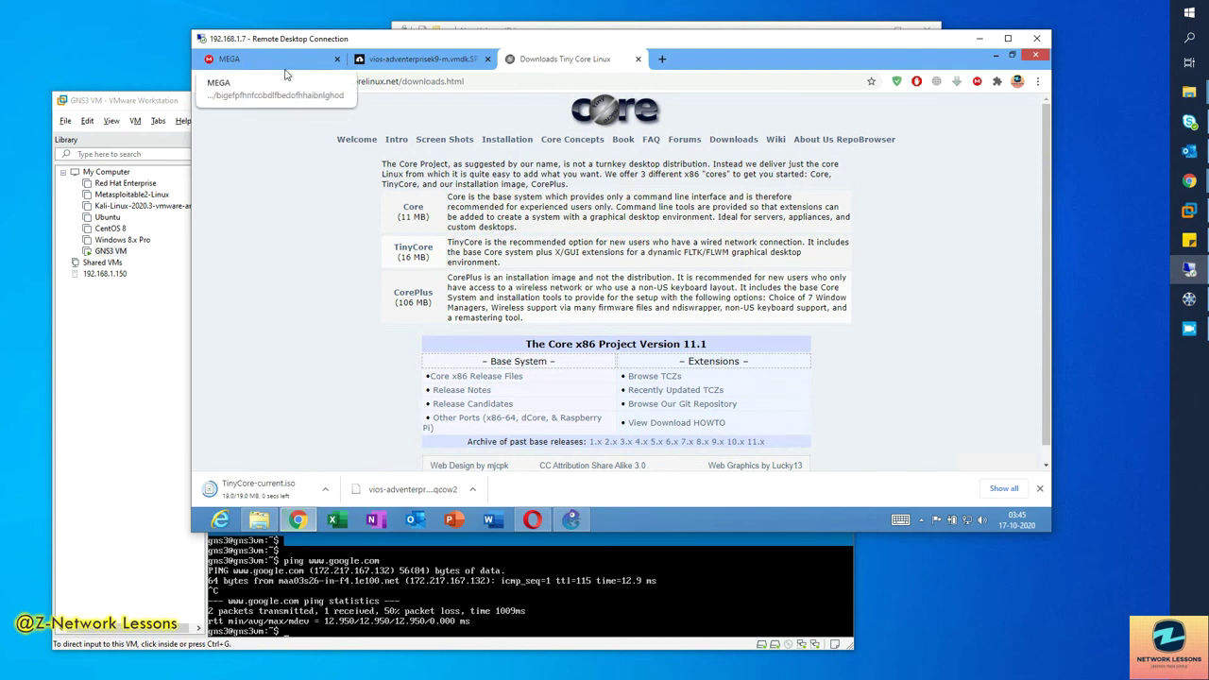
Return to GNS3 and cancel the Tiny Core Linux appliance installation
left_click(994, 57)
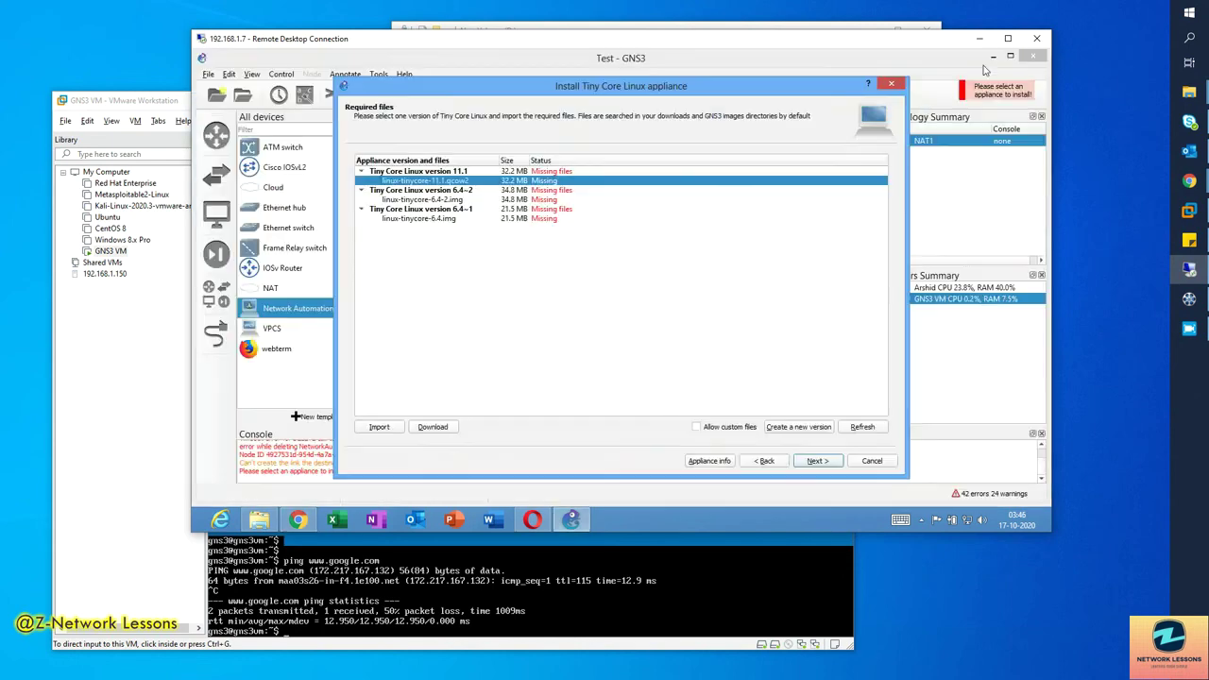
left_click(868, 461)
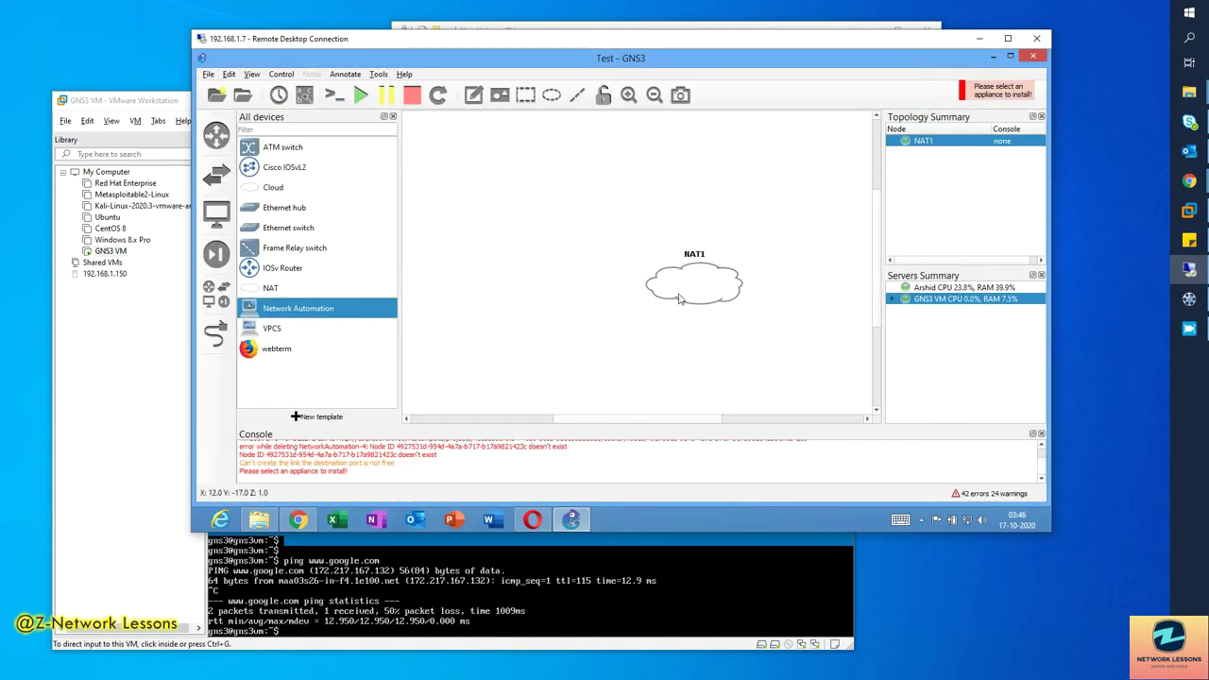